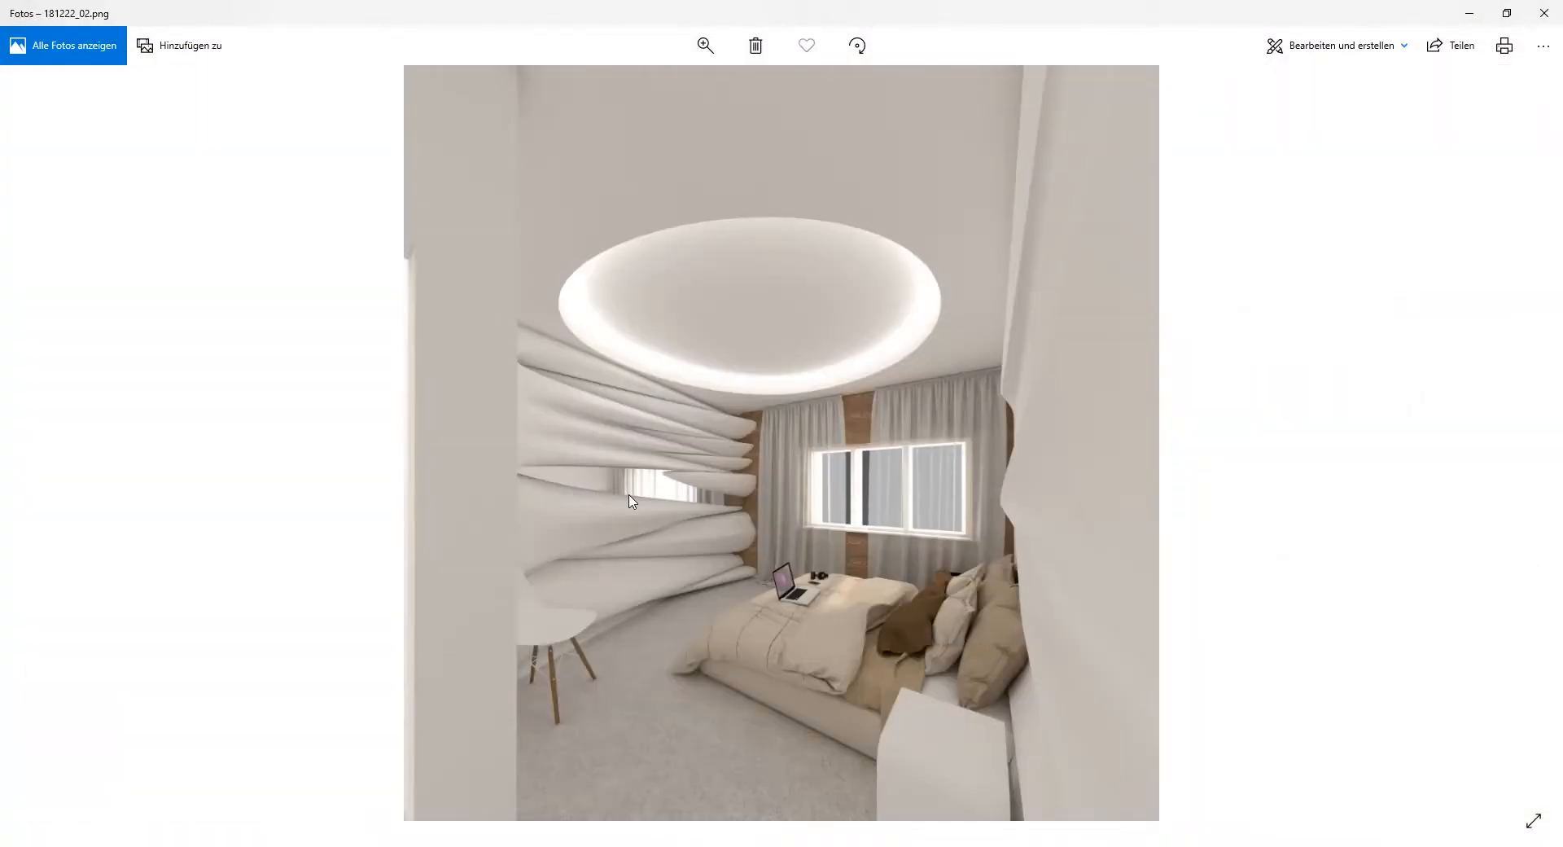
- Examine the wavy wall in the hotel room render, switch to Grasshopper and create a new document
{"action": "scroll", "coordinate": [630, 501], "scroll_direction": "up", "scroll_amount": 3}
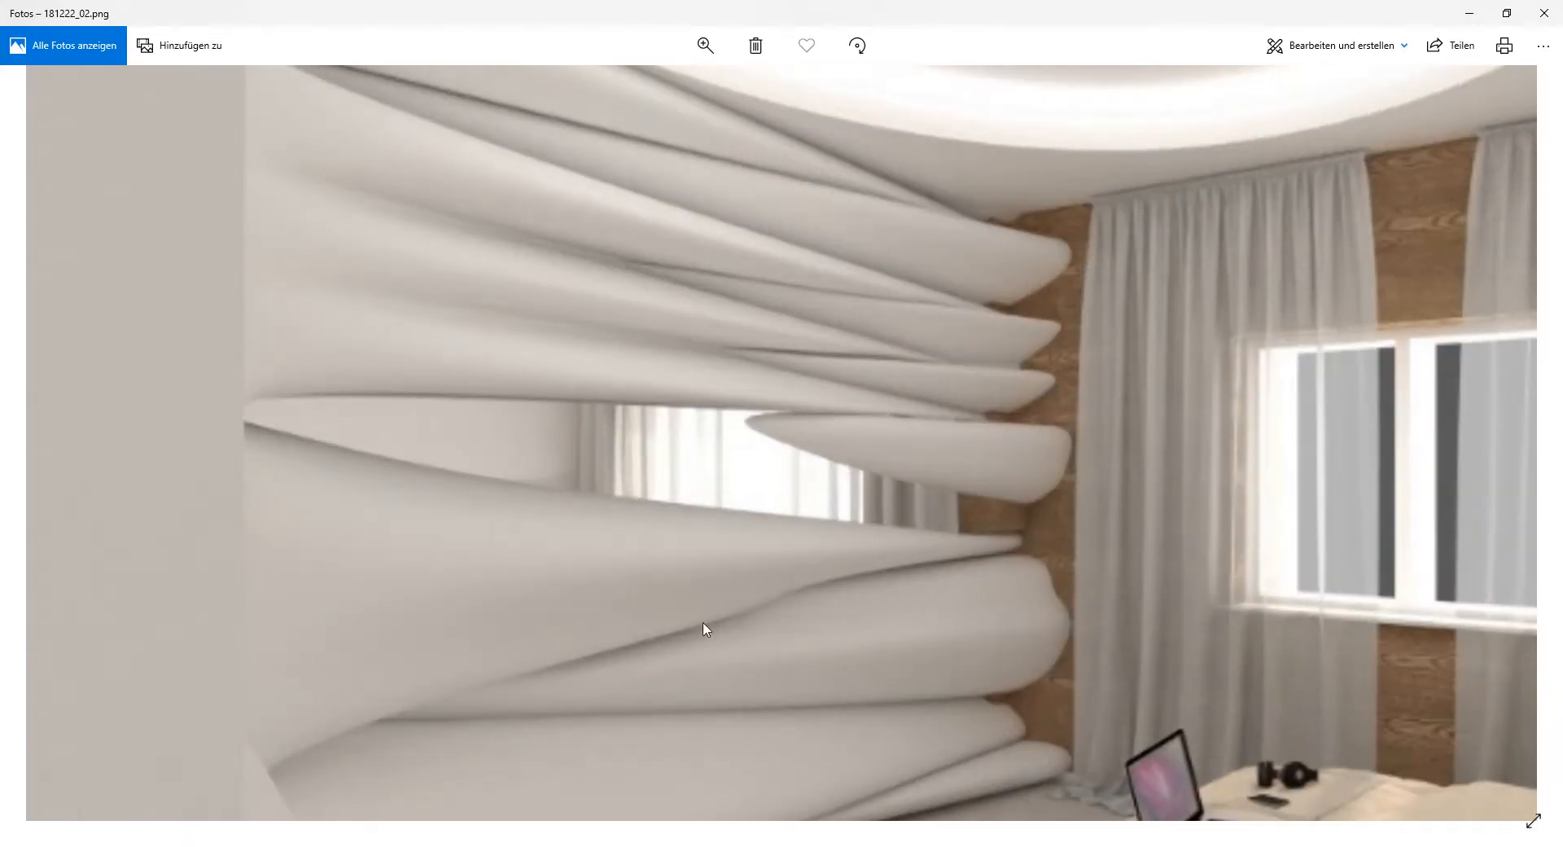
{"action": "scroll", "coordinate": [649, 491], "scroll_direction": "up", "scroll_amount": 1}
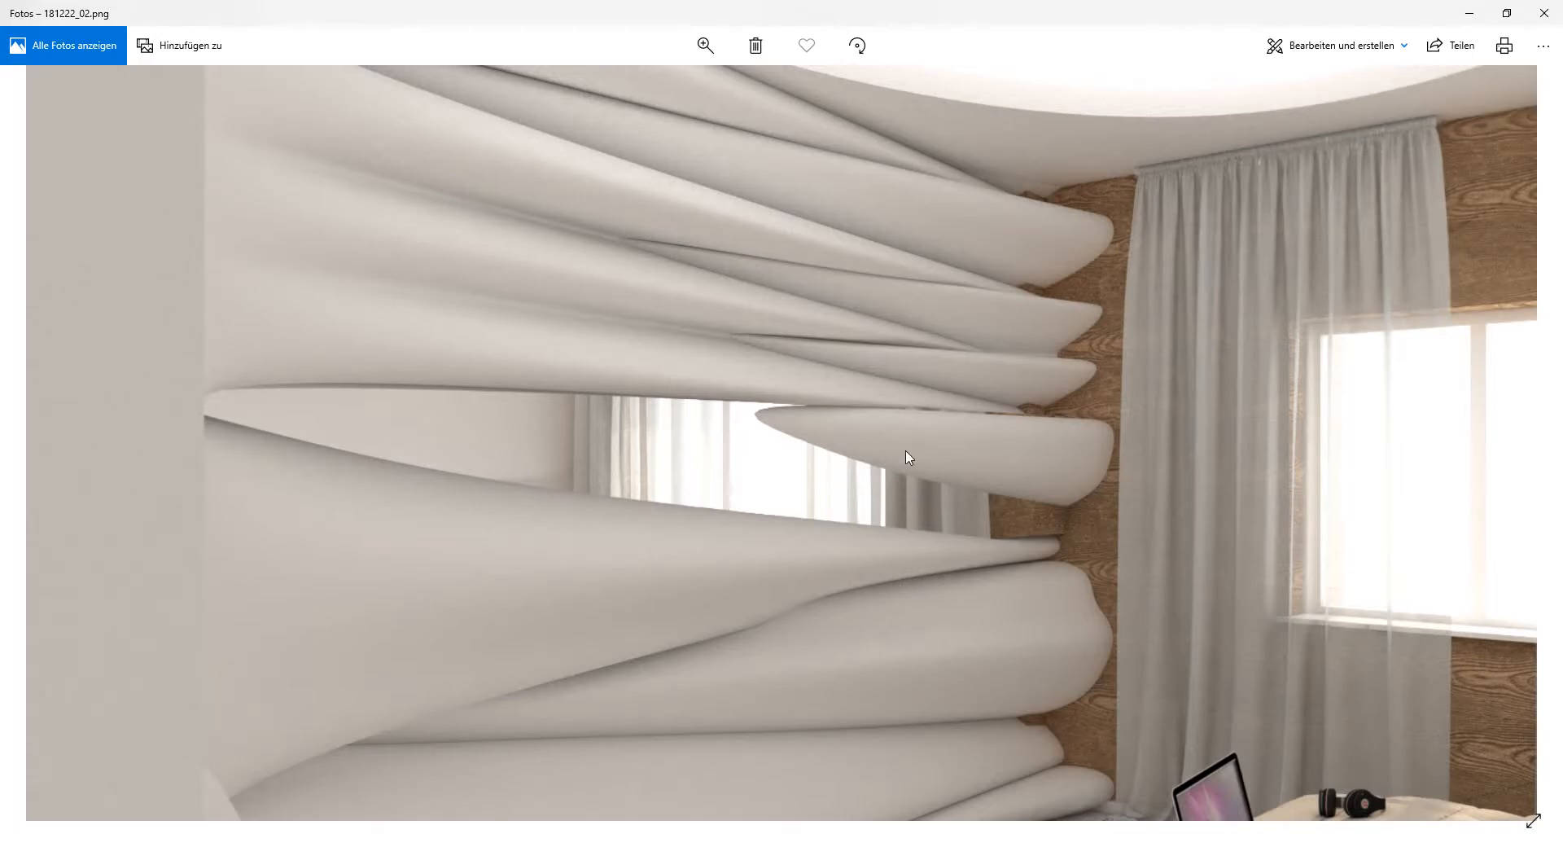
{"action": "left_click", "coordinate": [1472, 14]}
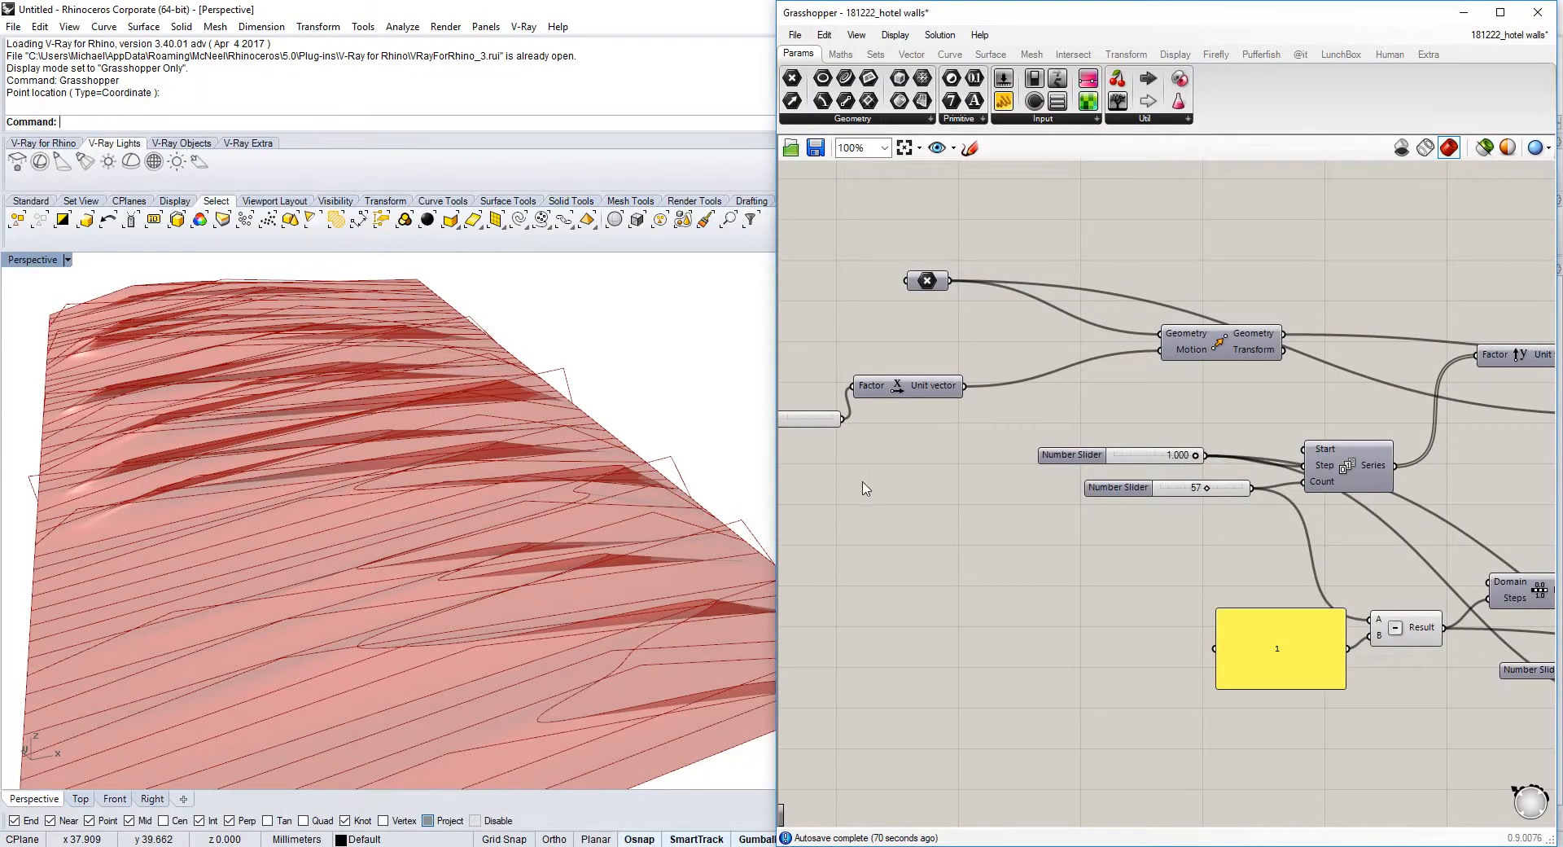
{"action": "left_click", "coordinate": [802, 36]}
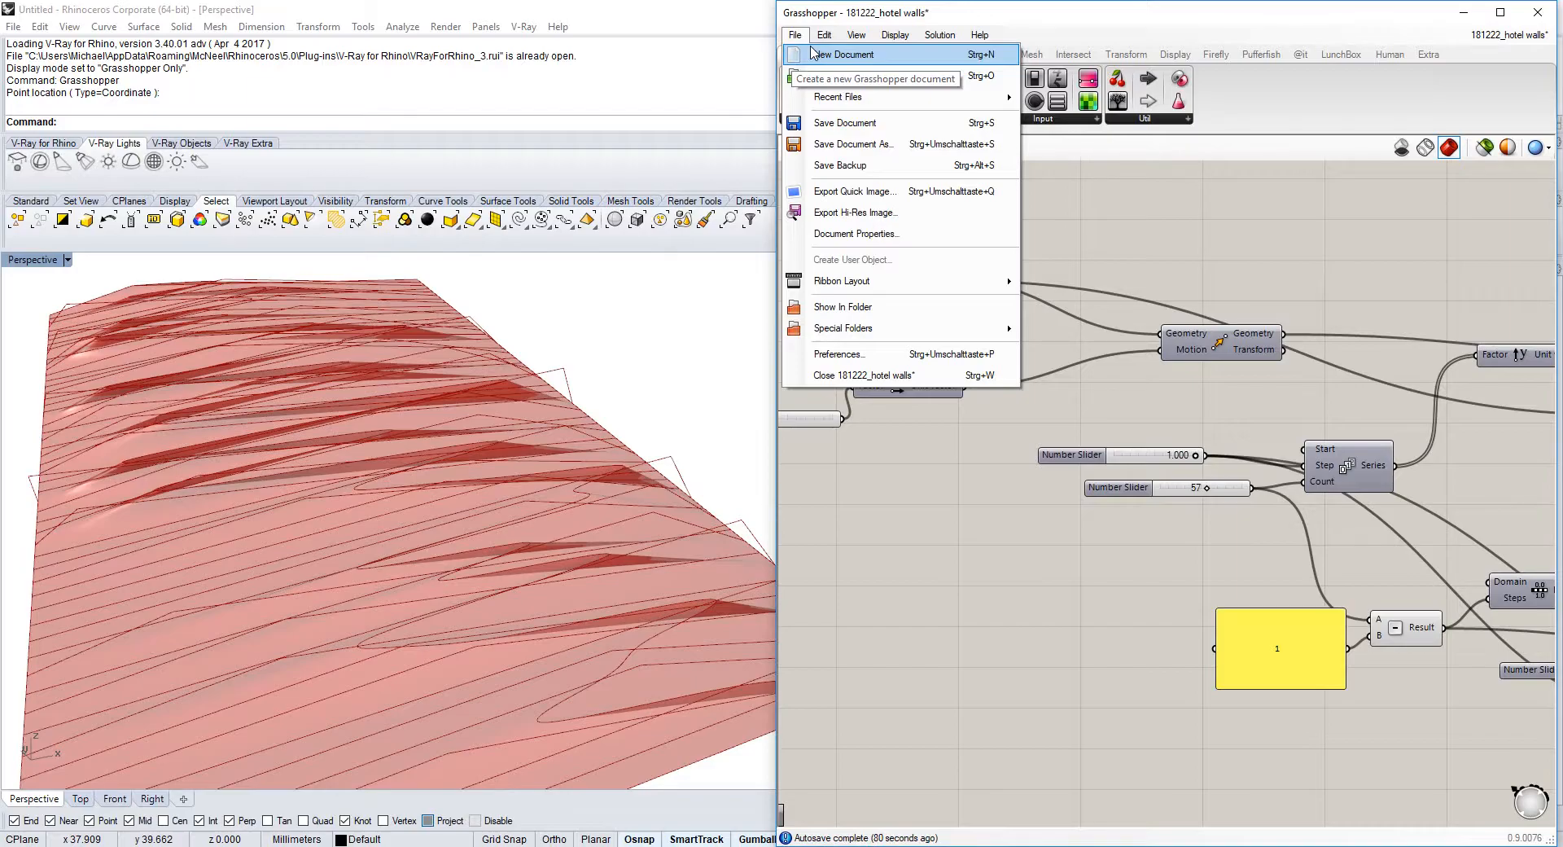
{"action": "left_click", "coordinate": [815, 55]}
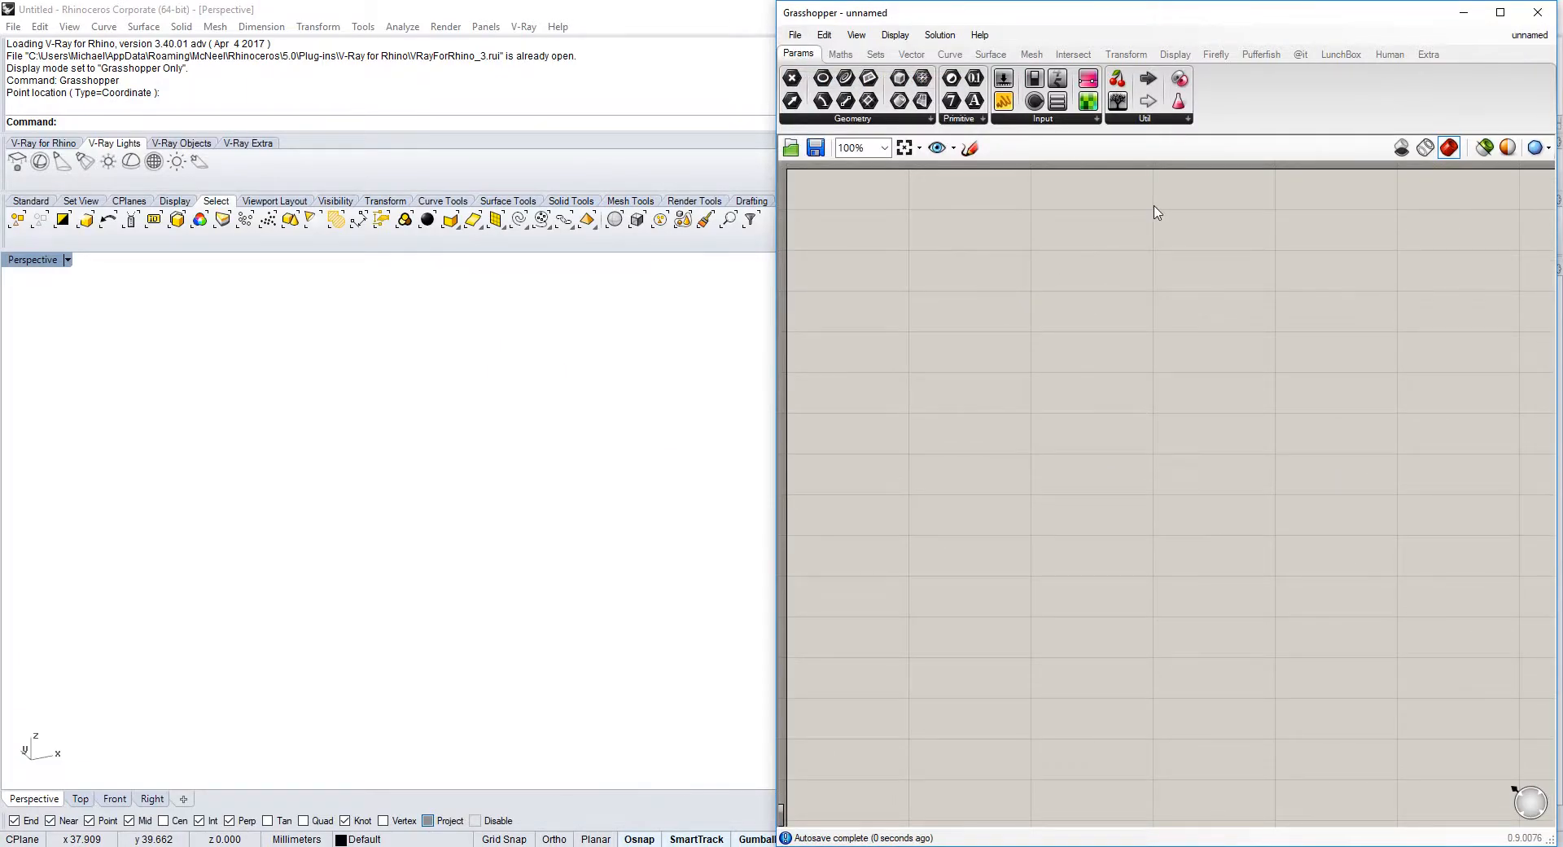
- Add a Point parameter to the canvas and assign it one point picked in the Rhino Perspective viewport
{"action": "double_click", "coordinate": [897, 322]}
{"action": "type", "text": "point"}
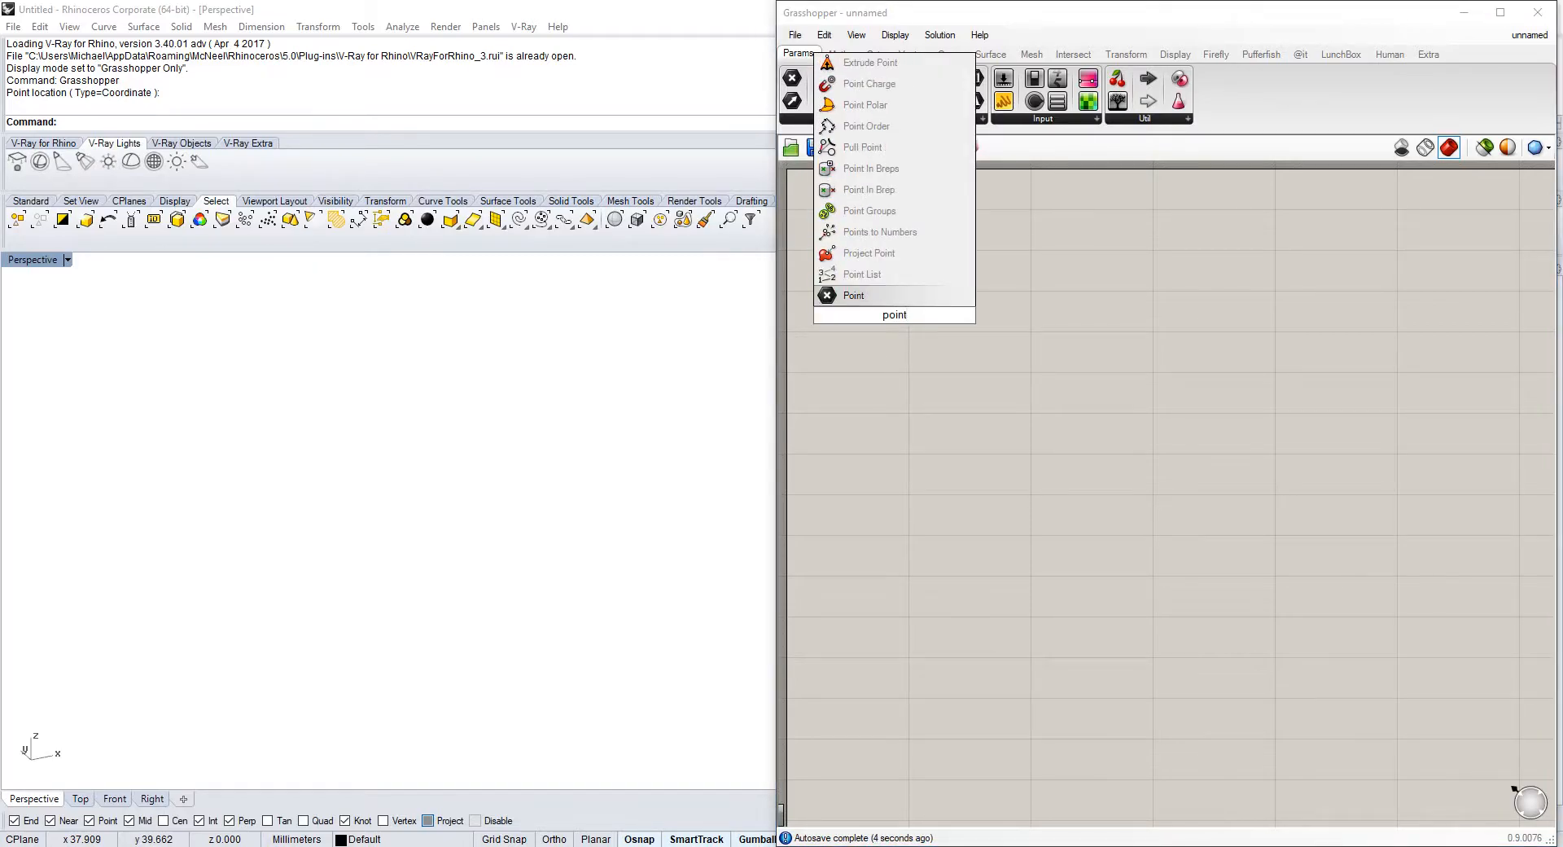
{"action": "key", "text": "Return"}
{"action": "right_click", "coordinate": [888, 315]}
{"action": "left_click", "coordinate": [1000, 574]}
{"action": "left_click", "coordinate": [274, 555]}
{"action": "double_click", "coordinate": [1024, 392]}
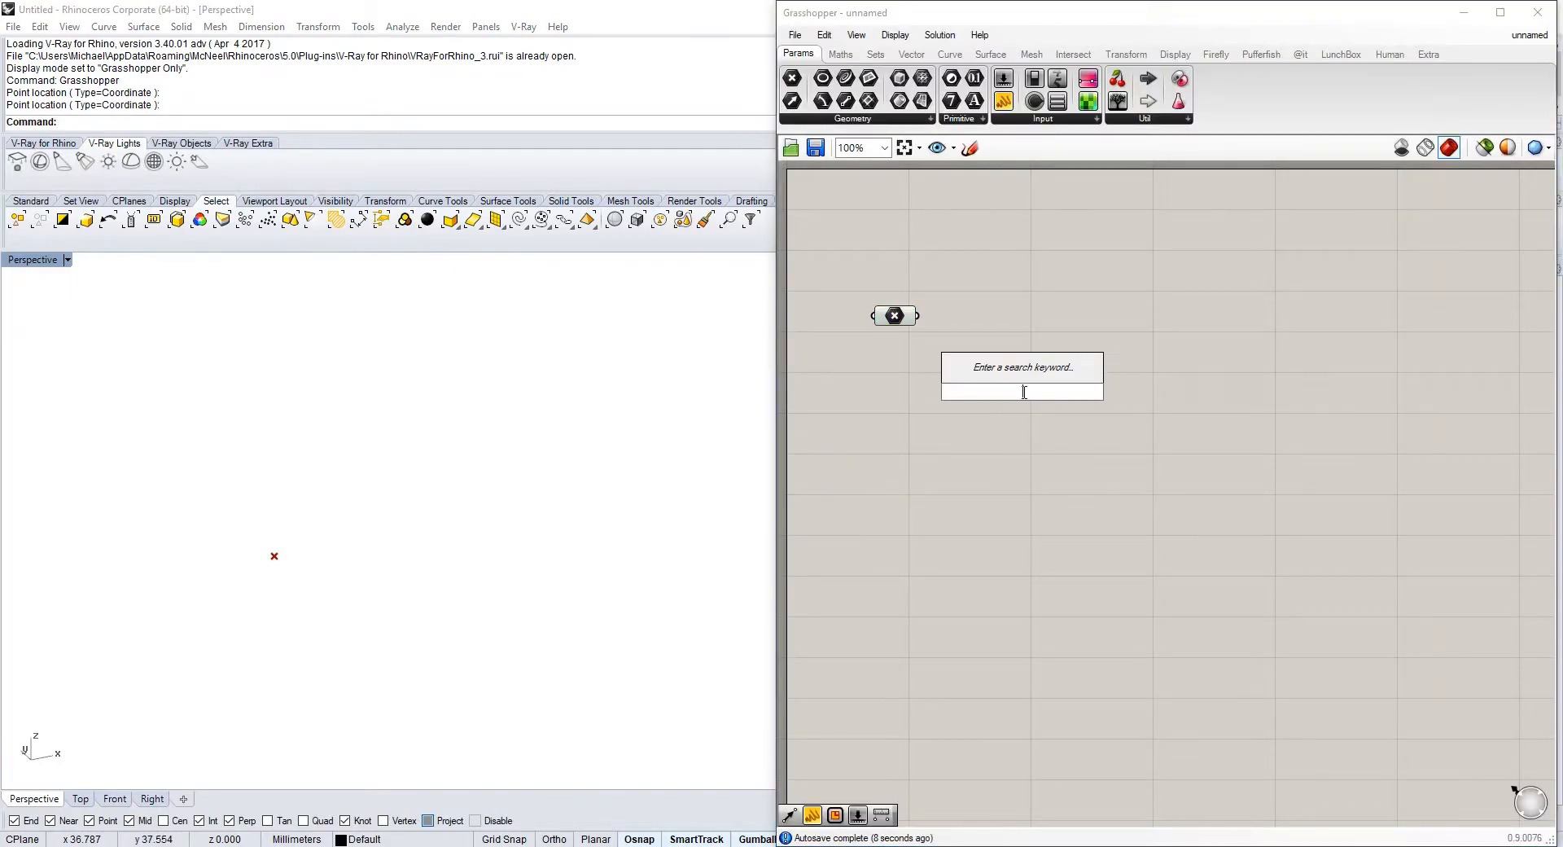
{"action": "type", "text": "decons"}
{"action": "key", "text": "Return"}
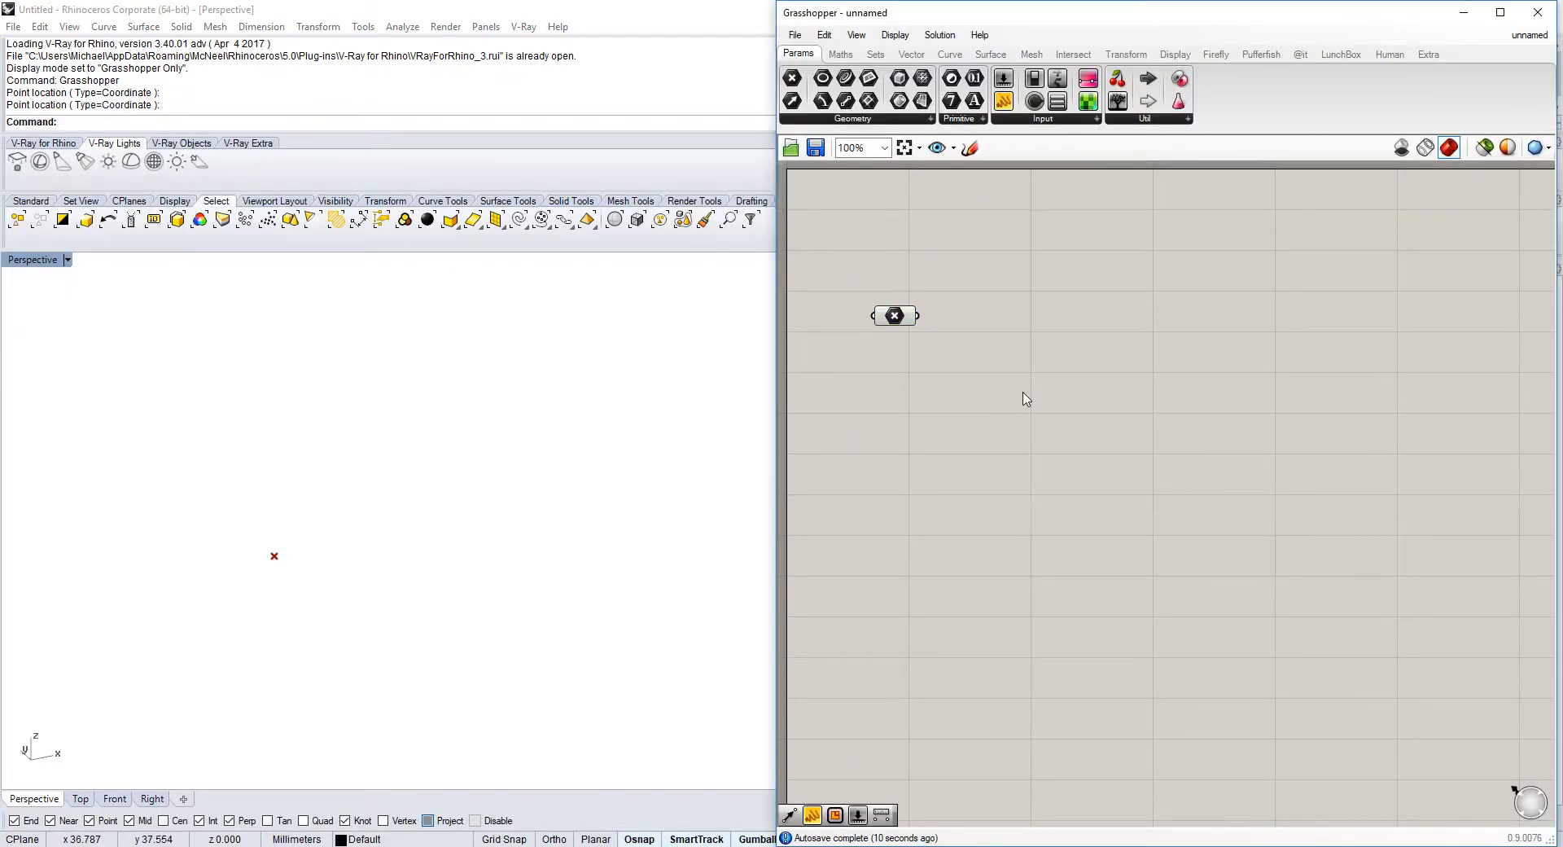
- Sketch two roughly parallel black diagonal lines on the Grasshopper canvas
{"action": "scroll", "coordinate": [994, 464], "scroll_direction": "up", "scroll_amount": 3}
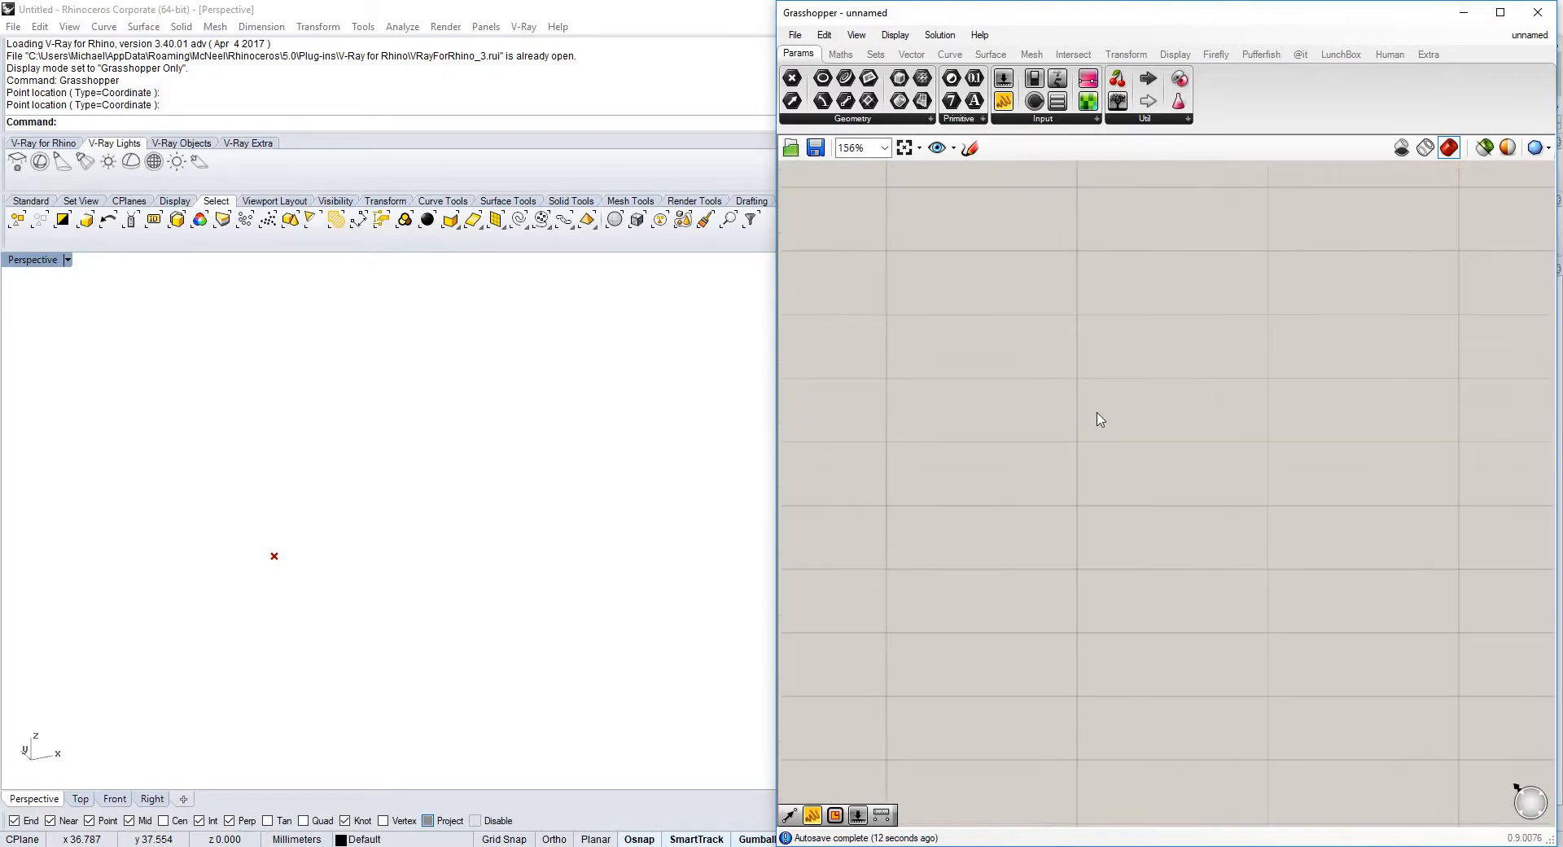
{"action": "left_click", "coordinate": [969, 147]}
{"action": "scroll", "coordinate": [959, 195], "scroll_direction": "down", "scroll_amount": 1}
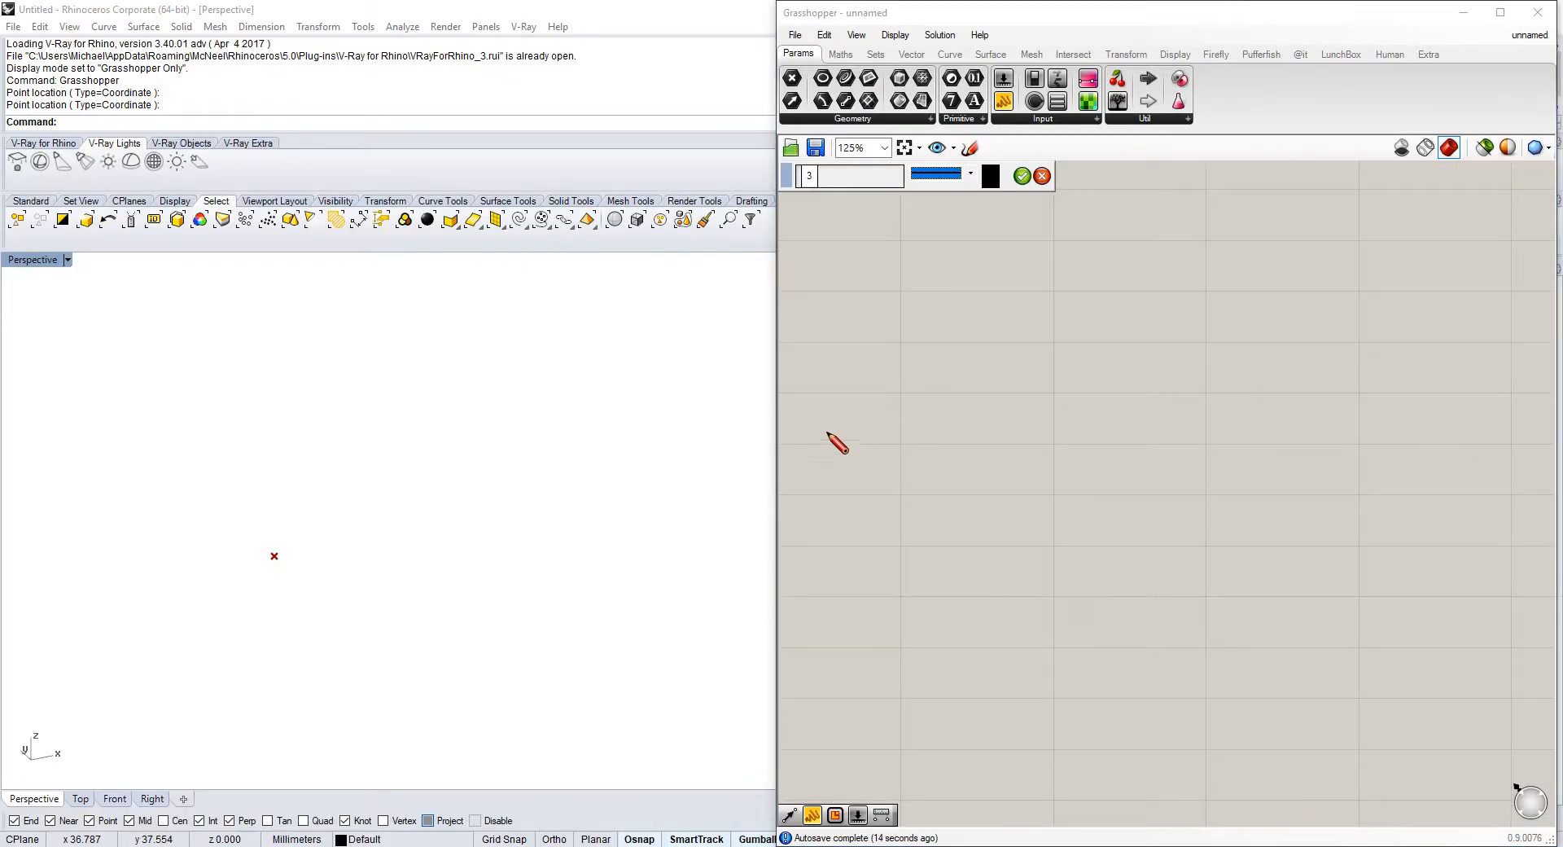
{"action": "left_click_drag", "start_coordinate": [836, 405], "coordinate": [1015, 255]}
{"action": "left_click_drag", "start_coordinate": [1122, 520], "coordinate": [1278, 348]}
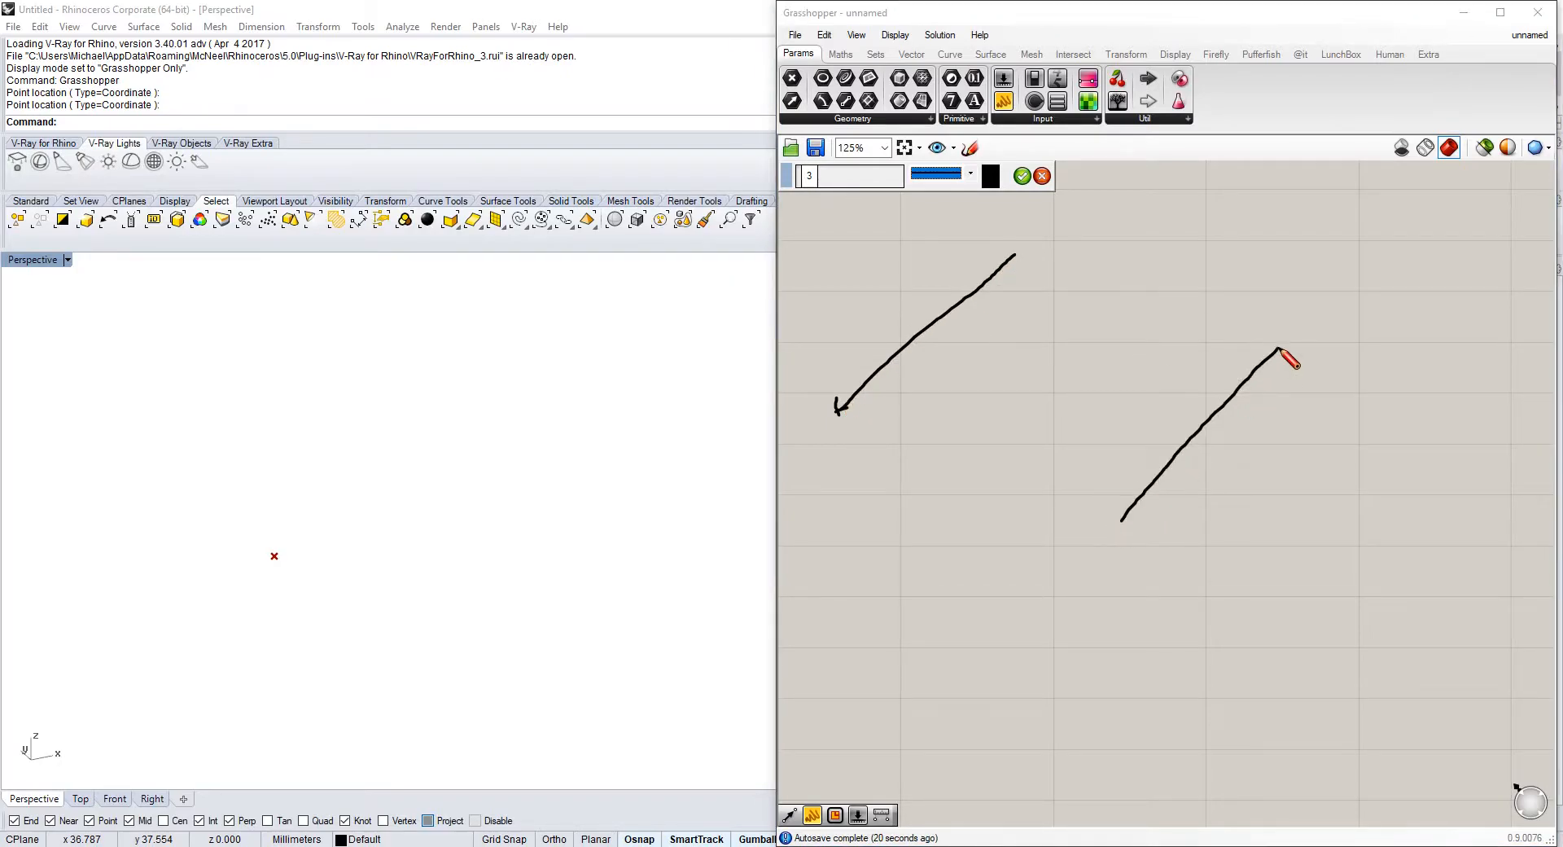
- Sketch five red connecting lines between the two black diagonals and accept the sketch
{"action": "left_click", "coordinate": [991, 176]}
{"action": "left_click", "coordinate": [1036, 236]}
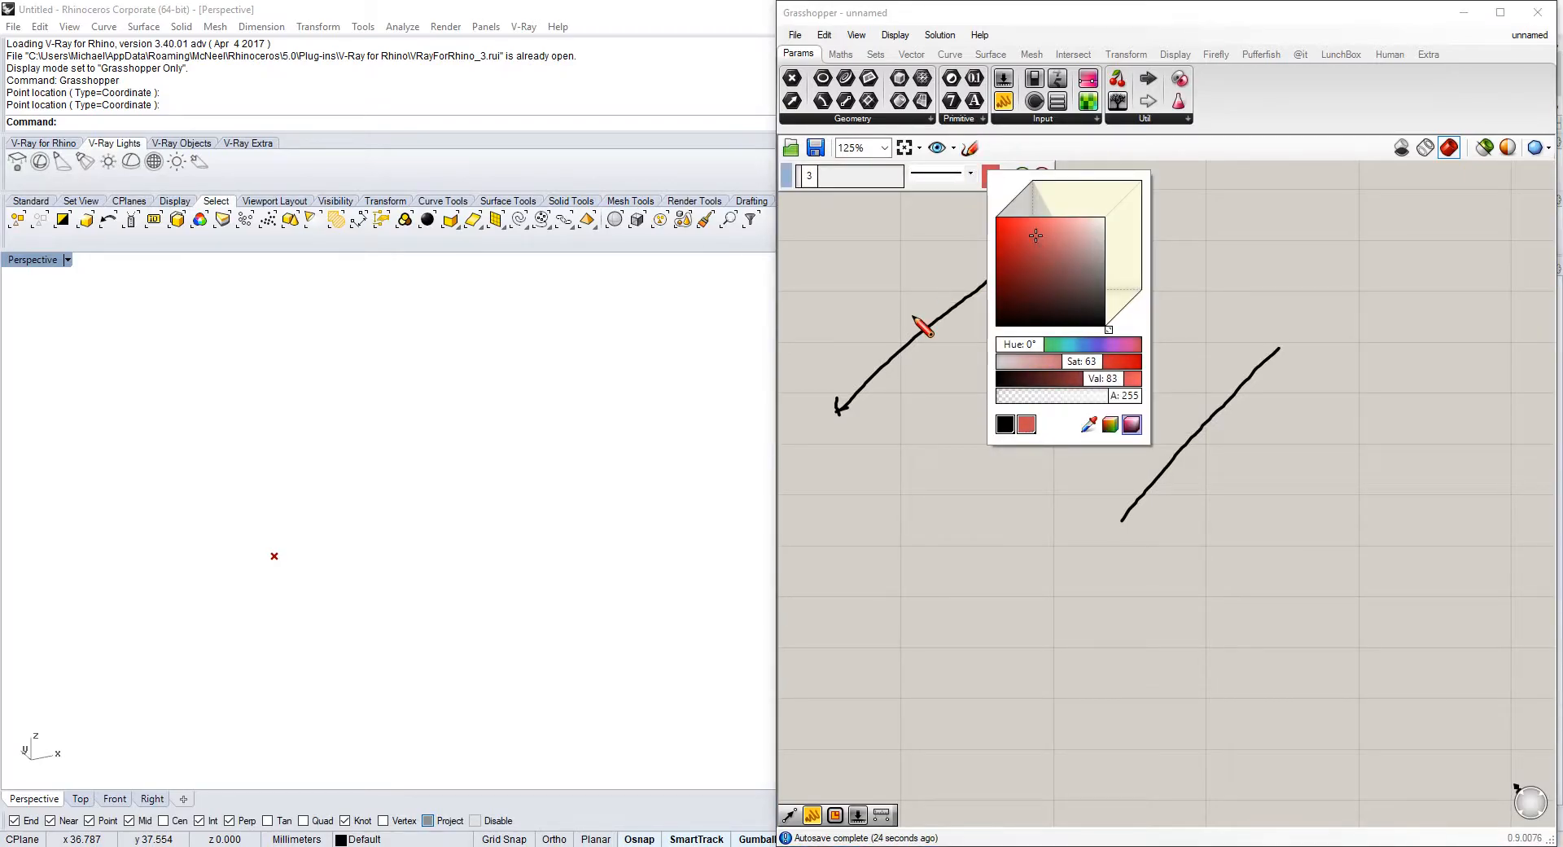
{"action": "left_click", "coordinate": [1144, 11]}
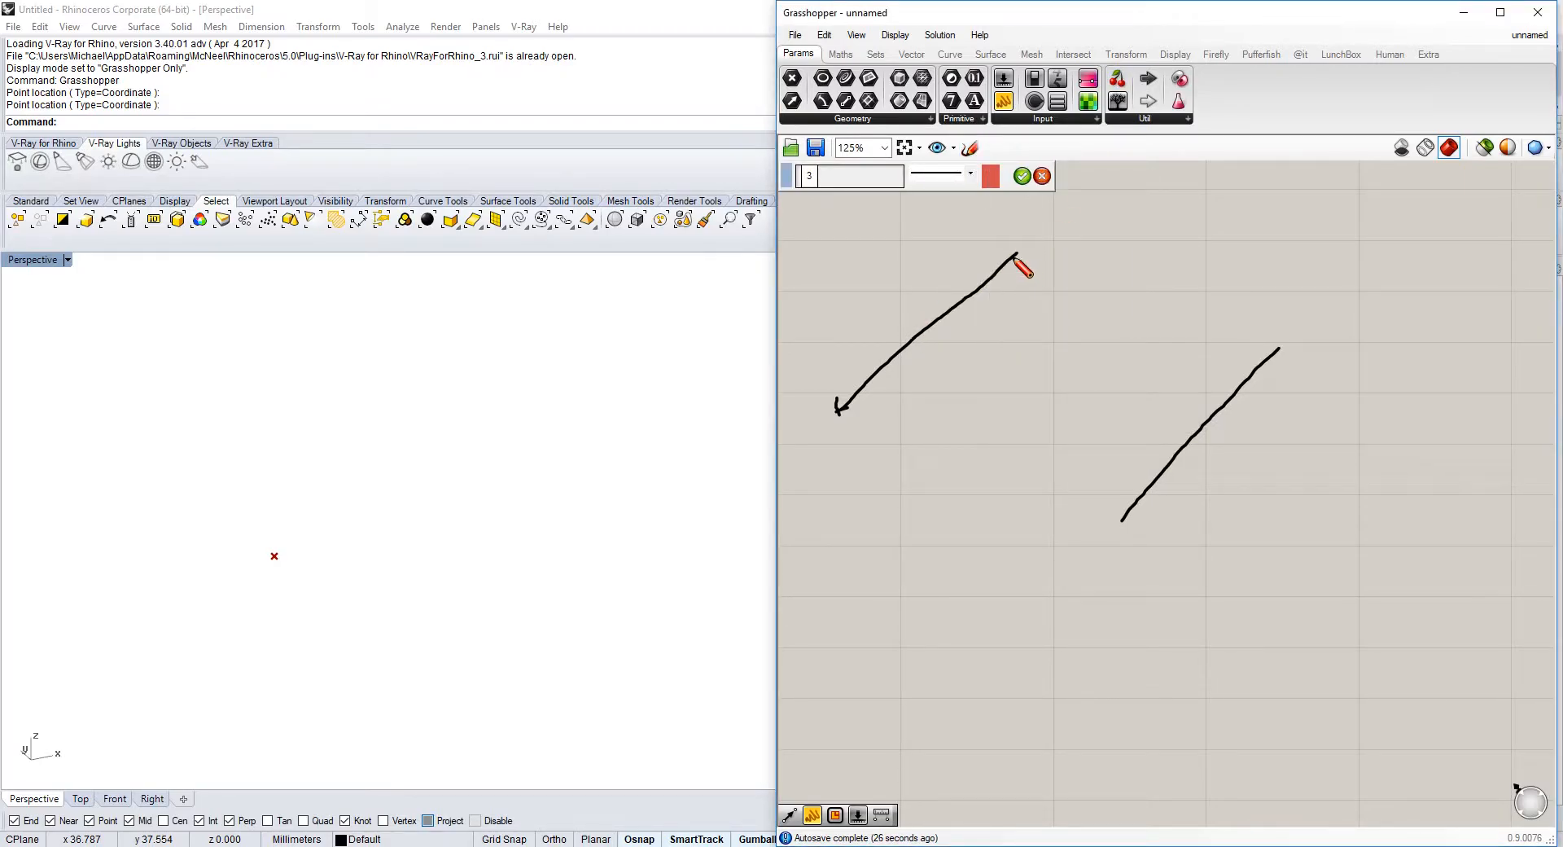
{"action": "left_click_drag", "start_coordinate": [1019, 254], "coordinate": [1251, 346]}
{"action": "left_click_drag", "start_coordinate": [1000, 287], "coordinate": [1206, 418]}
{"action": "left_click_drag", "start_coordinate": [941, 318], "coordinate": [1153, 452]}
{"action": "left_click_drag", "start_coordinate": [915, 359], "coordinate": [1129, 510]}
{"action": "left_click_drag", "start_coordinate": [866, 394], "coordinate": [1095, 522]}
{"action": "left_click", "coordinate": [1021, 178]}
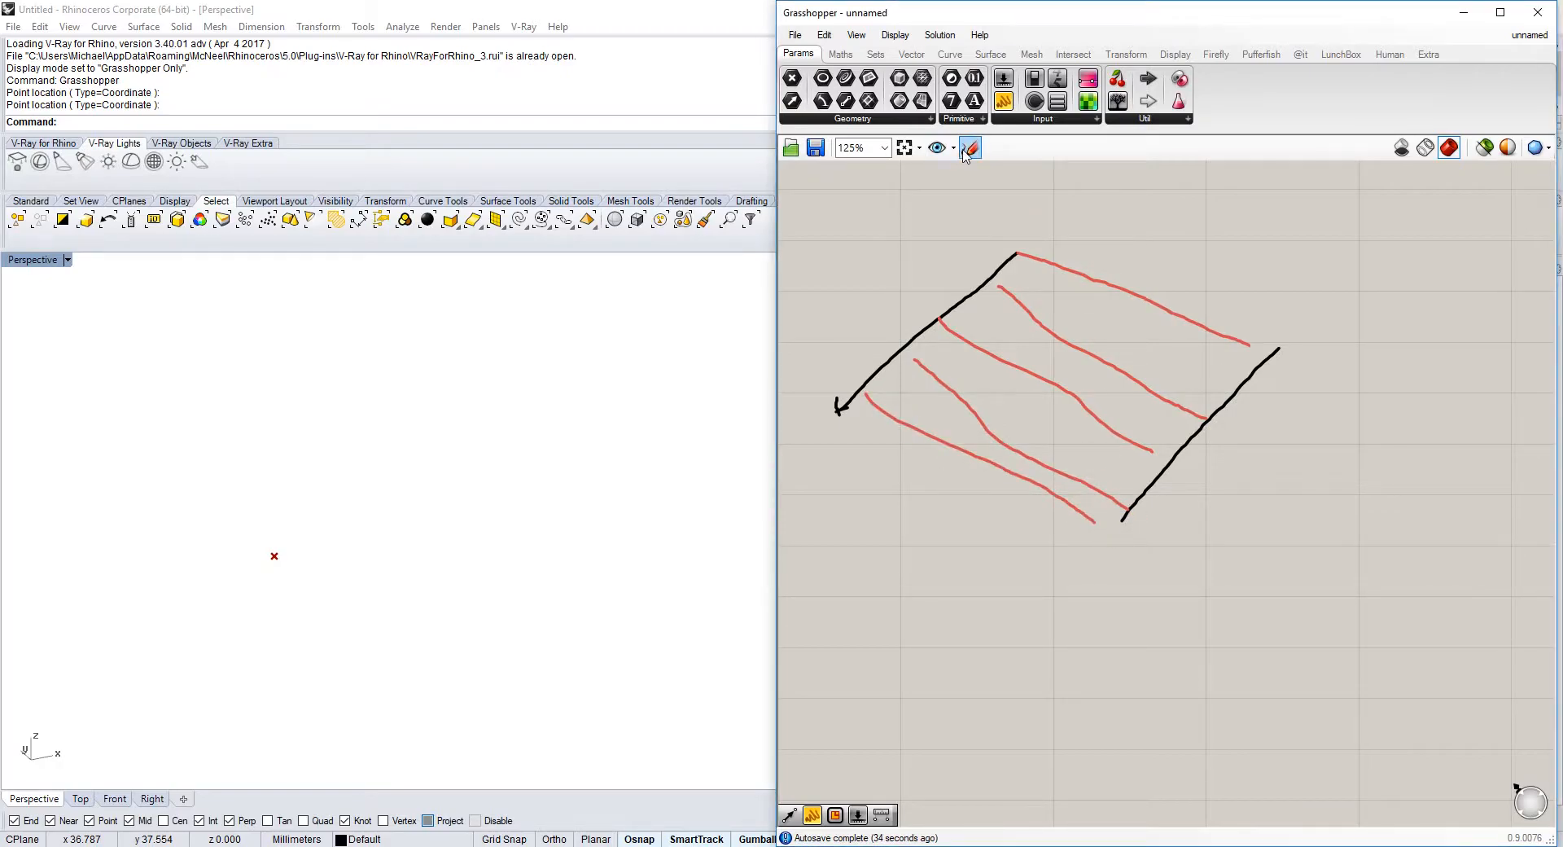
- Mark one point on each of the five red lines with a blue cross and accept the sketch
{"action": "left_click", "coordinate": [970, 149]}
{"action": "left_click", "coordinate": [991, 177]}
{"action": "left_click", "coordinate": [1079, 298]}
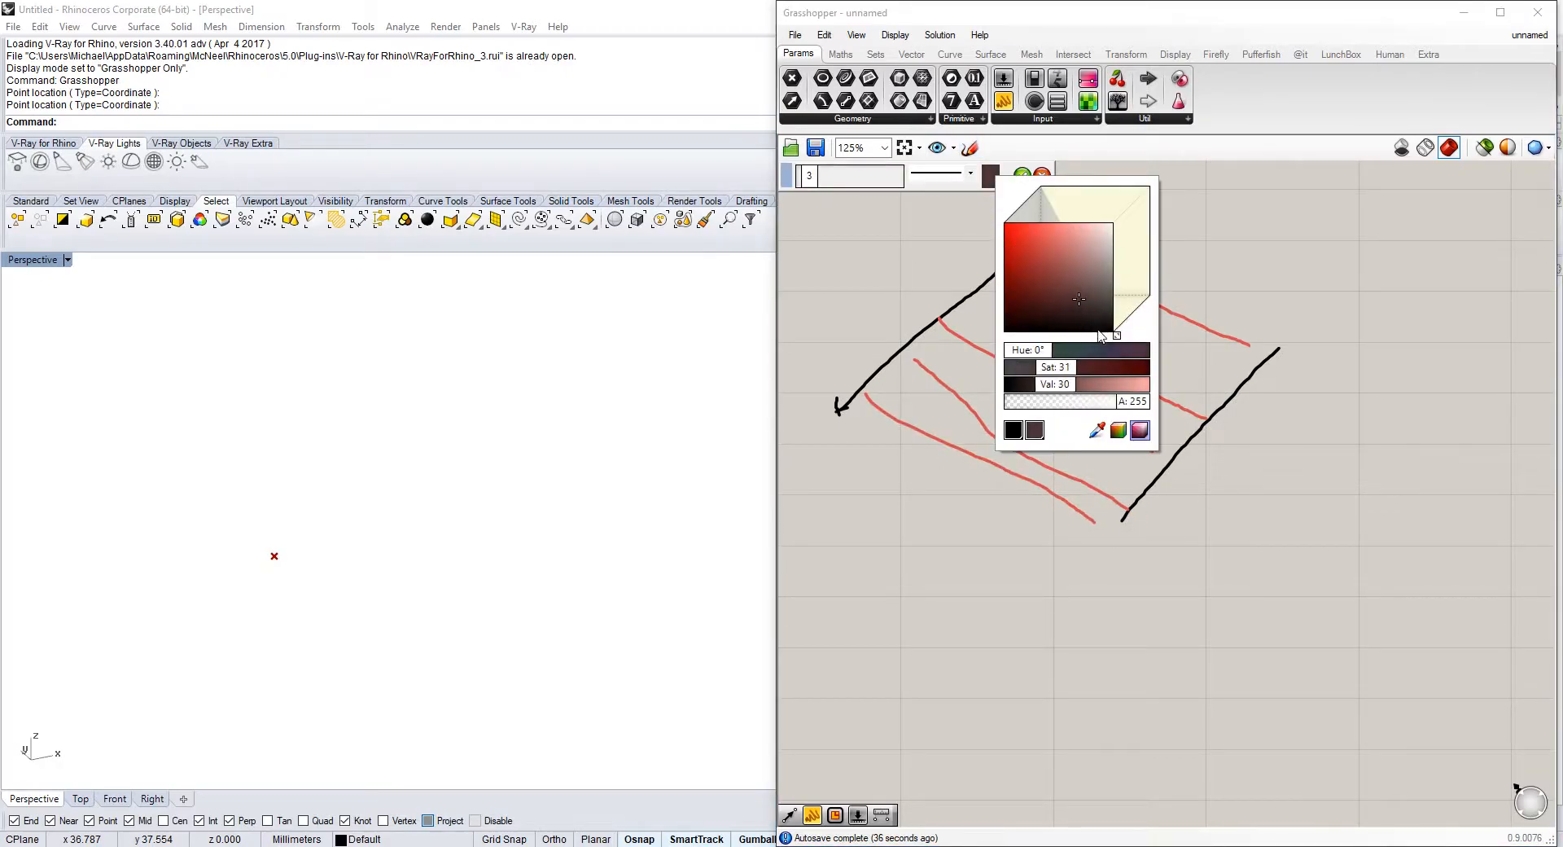
{"action": "left_click_drag", "start_coordinate": [1126, 338], "coordinate": [1135, 297]}
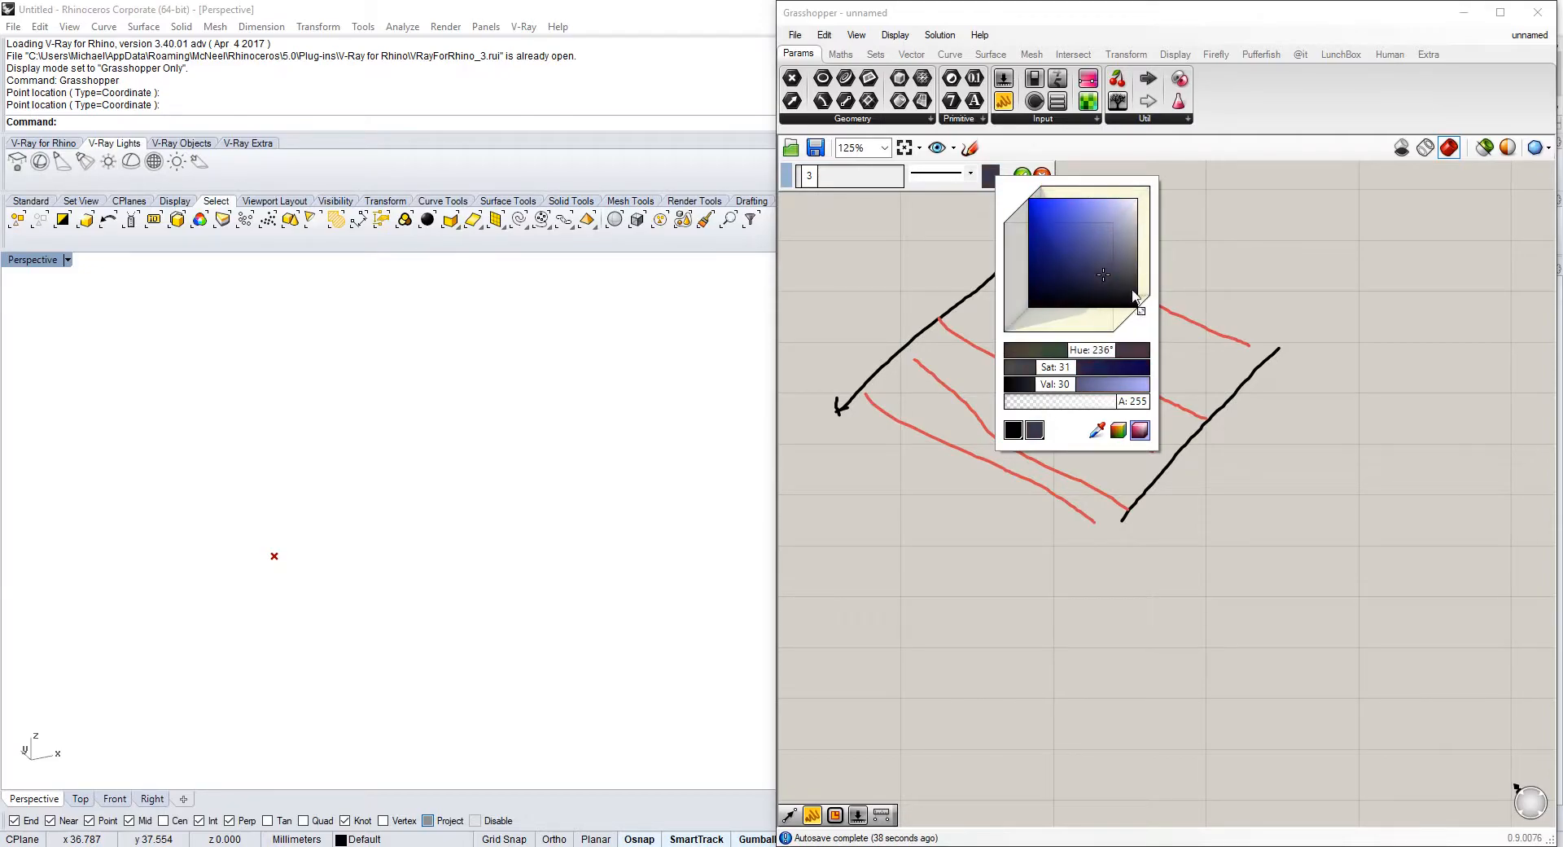
{"action": "left_click", "coordinate": [1062, 231]}
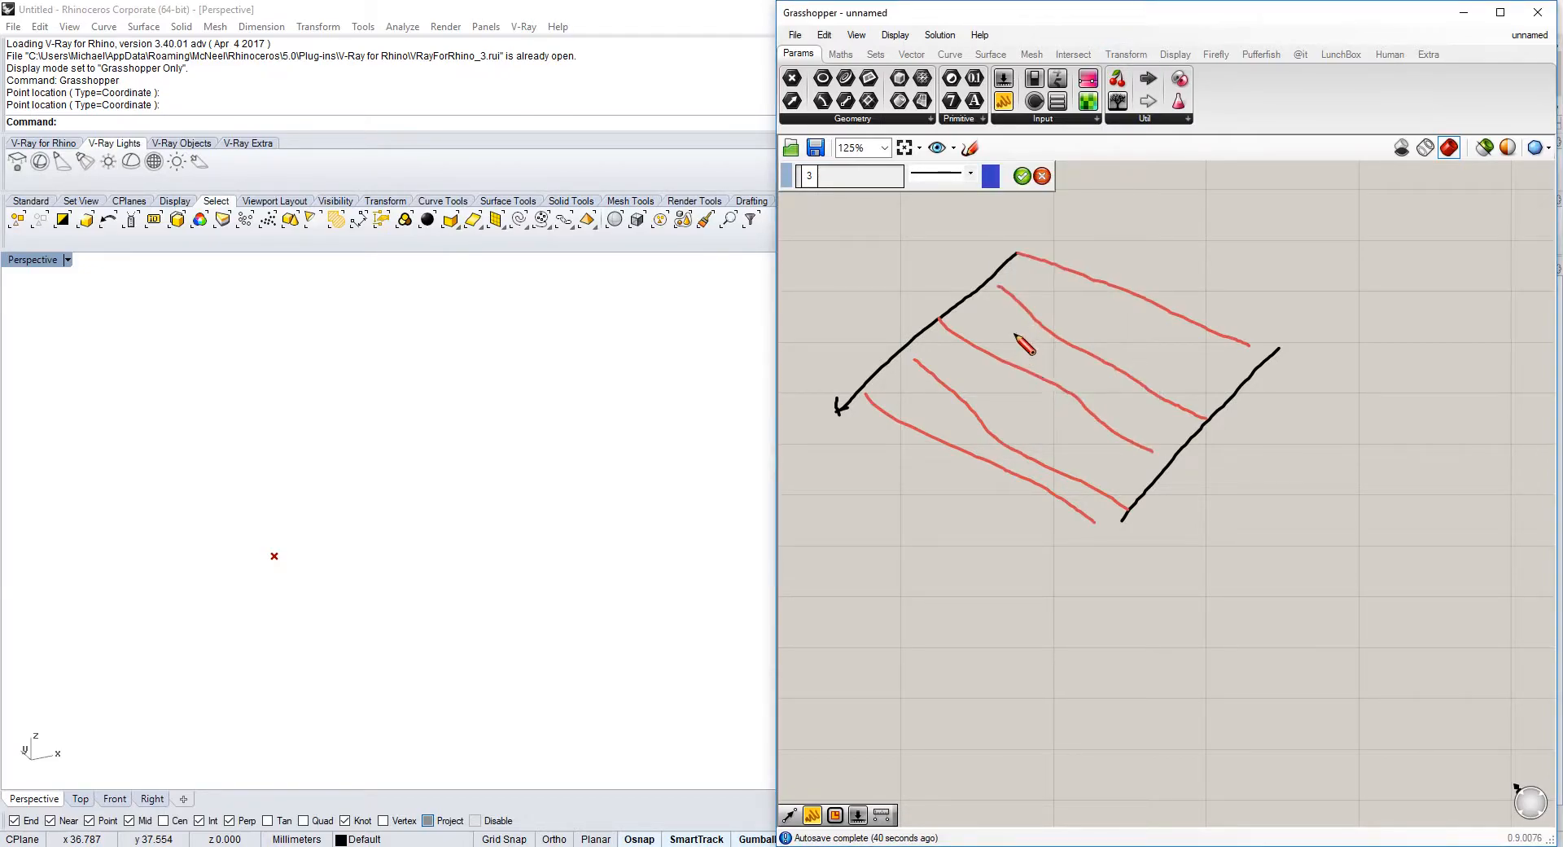
{"action": "mouse_move", "coordinate": [1080, 266]}
{"action": "left_mouse_down"}
{"action": "mouse_move", "coordinate": [1054, 274]}
{"action": "mouse_move", "coordinate": [1093, 304]}
{"action": "left_mouse_up"}
{"action": "mouse_move", "coordinate": [1117, 381]}
{"action": "left_mouse_down"}
{"action": "mouse_move", "coordinate": [1136, 374]}
{"action": "mouse_move", "coordinate": [1131, 391]}
{"action": "left_mouse_up"}
{"action": "left_click_drag", "start_coordinate": [1011, 356], "coordinate": [1023, 384]}
{"action": "left_click_drag", "start_coordinate": [1026, 462], "coordinate": [1040, 458]}
{"action": "left_click_drag", "start_coordinate": [1029, 453], "coordinate": [1042, 475]}
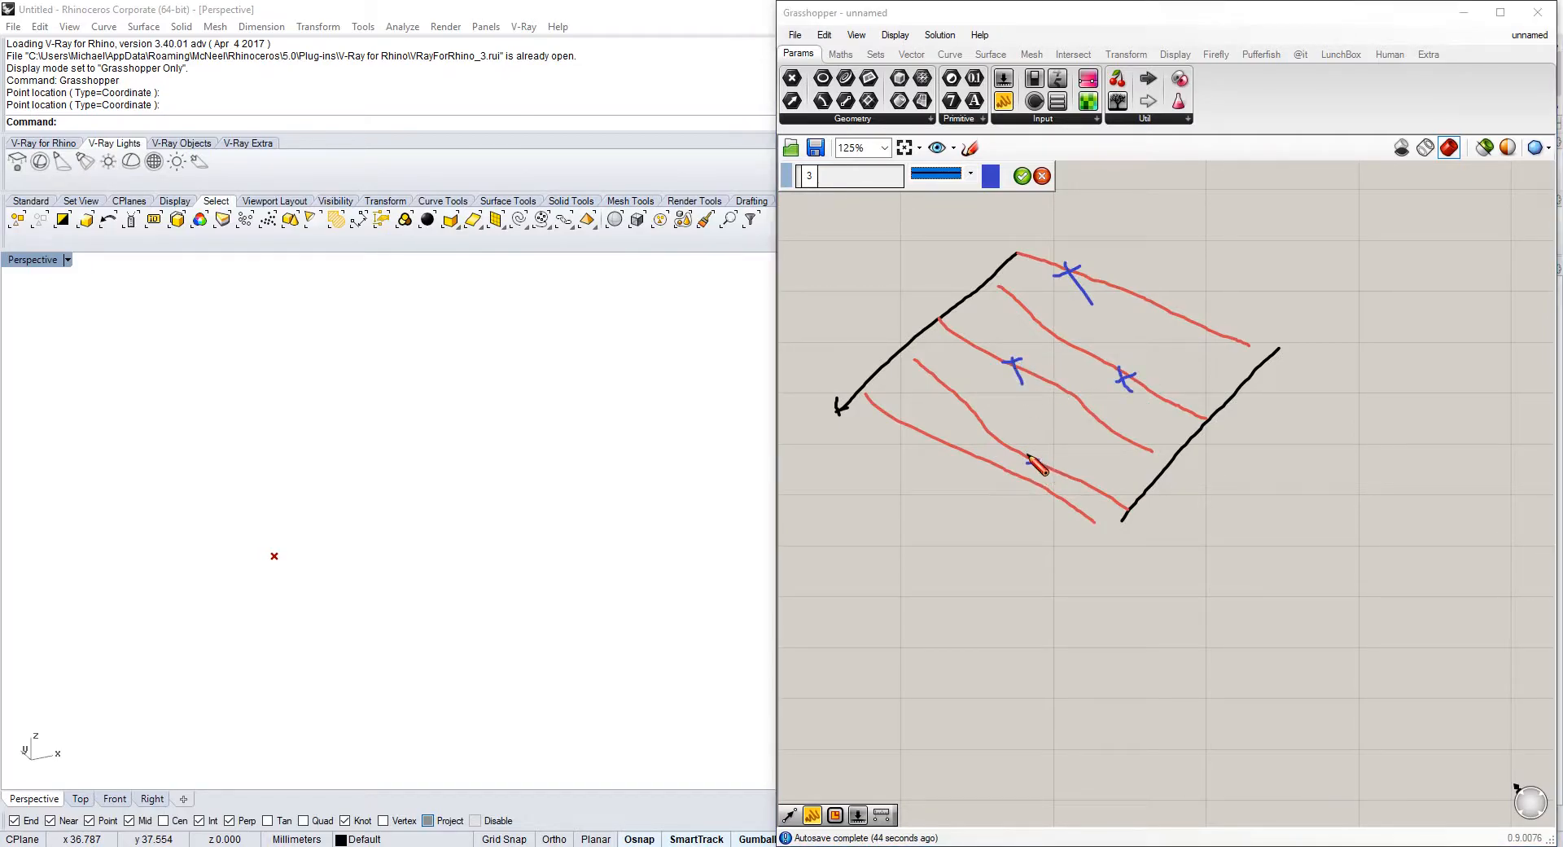
{"action": "mouse_move", "coordinate": [1083, 520]}
{"action": "left_mouse_down"}
{"action": "mouse_move", "coordinate": [1107, 515]}
{"action": "mouse_move", "coordinate": [1092, 527]}
{"action": "left_mouse_up"}
{"action": "left_click", "coordinate": [1022, 176]}
- Sketch a dotted black vertical line rising from each of the five blue crosses
{"action": "left_click", "coordinate": [969, 147]}
{"action": "left_click", "coordinate": [971, 172]}
{"action": "left_click", "coordinate": [968, 201]}
{"action": "left_click_drag", "start_coordinate": [1074, 262], "coordinate": [1079, 222]}
{"action": "left_click_drag", "start_coordinate": [1128, 377], "coordinate": [1130, 332]}
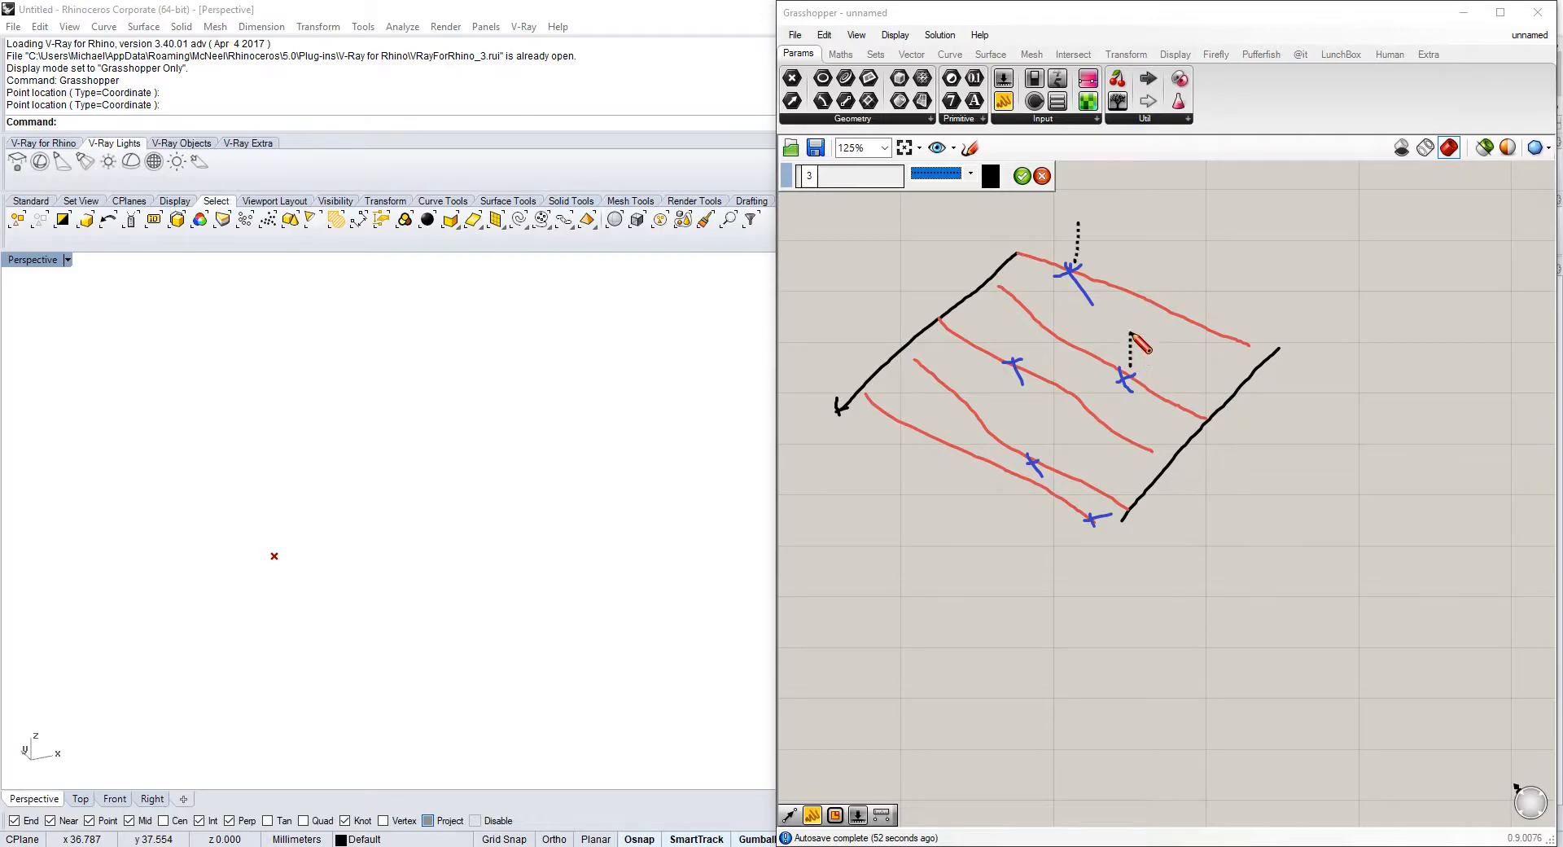
{"action": "left_click_drag", "start_coordinate": [1013, 364], "coordinate": [1018, 335]}
{"action": "left_click_drag", "start_coordinate": [1036, 451], "coordinate": [1037, 441]}
{"action": "left_click_drag", "start_coordinate": [1105, 507], "coordinate": [1103, 437]}
- Sketch red curves bulging up through the tops of the dotted verticals and accept the sketch
{"action": "left_click", "coordinate": [990, 176]}
{"action": "left_click", "coordinate": [1034, 244]}
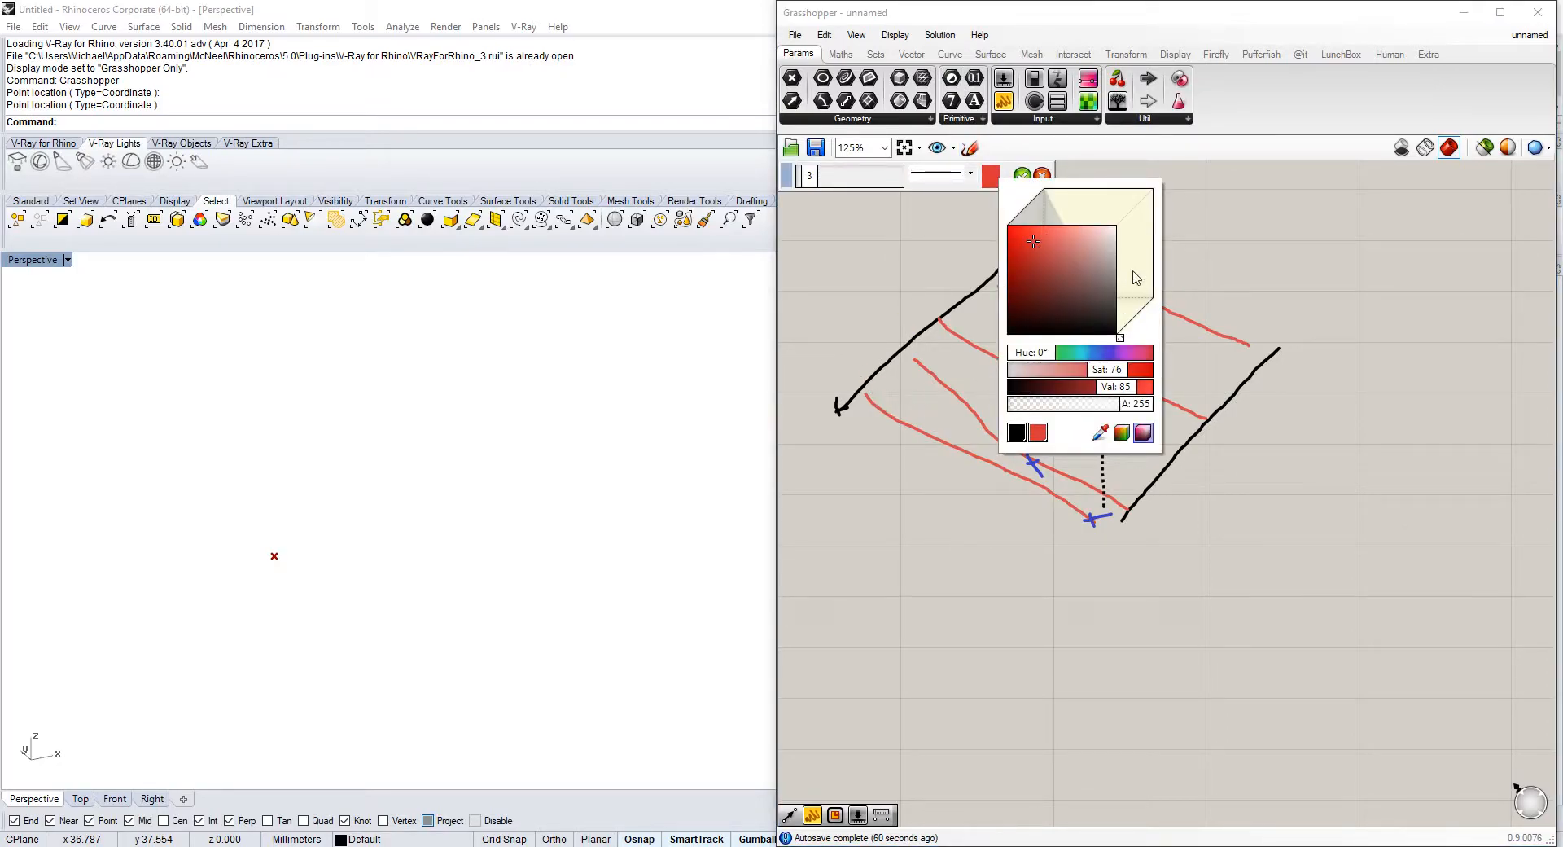
{"action": "mouse_move", "coordinate": [1002, 252]}
{"action": "left_mouse_down"}
{"action": "mouse_move", "coordinate": [1079, 227]}
{"action": "mouse_move", "coordinate": [1250, 348]}
{"action": "left_mouse_up"}
{"action": "mouse_move", "coordinate": [1213, 413]}
{"action": "left_mouse_down"}
{"action": "mouse_move", "coordinate": [1133, 334]}
{"action": "mouse_move", "coordinate": [988, 281]}
{"action": "left_mouse_up"}
{"action": "mouse_move", "coordinate": [935, 337]}
{"action": "left_mouse_down"}
{"action": "mouse_move", "coordinate": [1014, 324]}
{"action": "mouse_move", "coordinate": [1167, 459]}
{"action": "mouse_move", "coordinate": [1144, 503]}
{"action": "mouse_move", "coordinate": [1112, 444]}
{"action": "mouse_move", "coordinate": [917, 343]}
{"action": "left_mouse_up"}
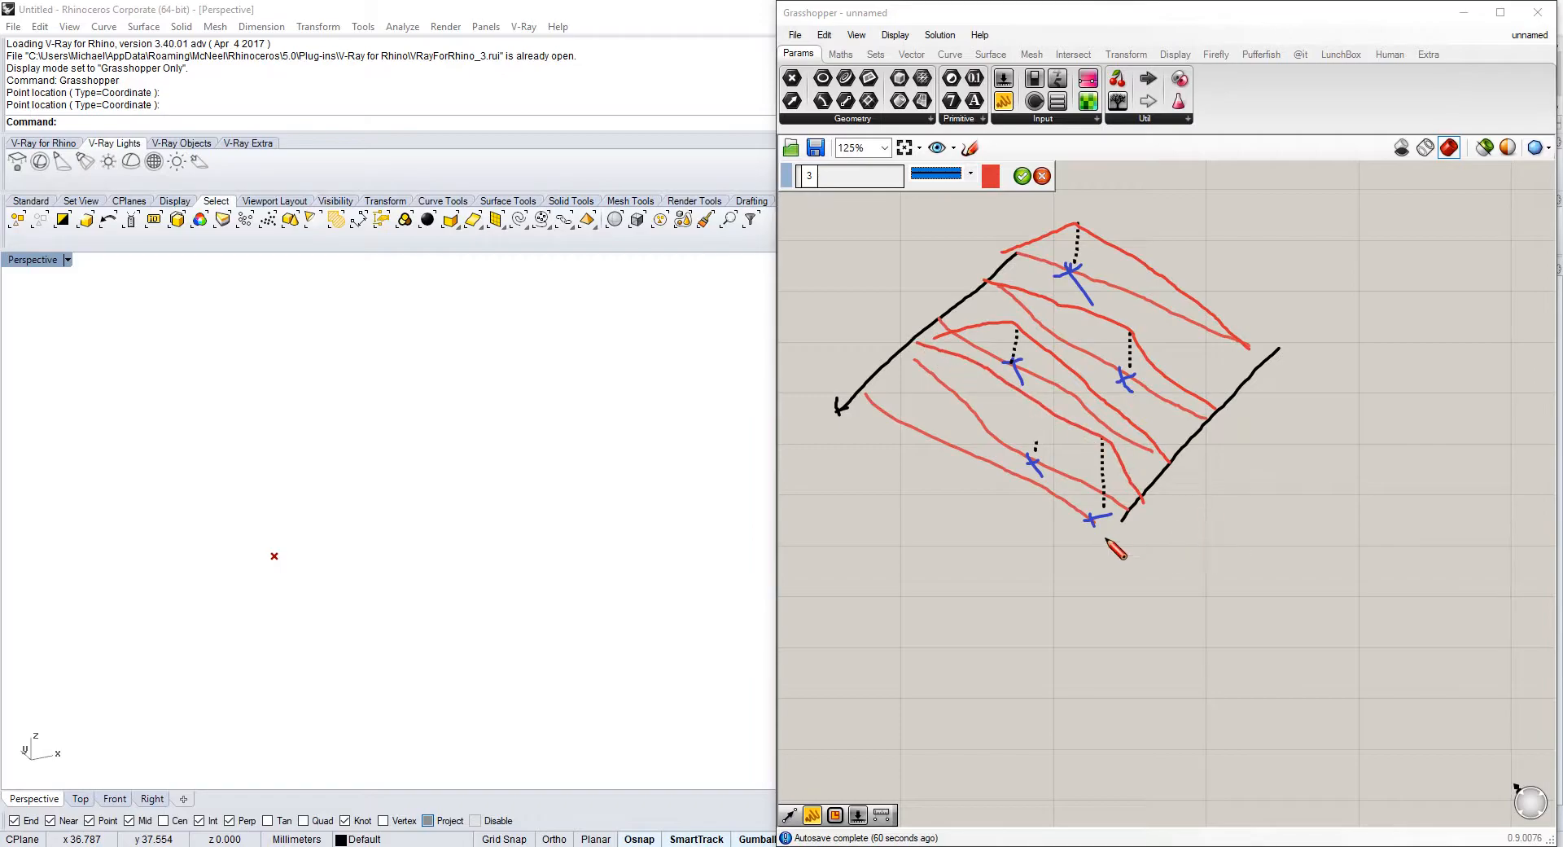
{"action": "mouse_move", "coordinate": [862, 404]}
{"action": "left_mouse_down"}
{"action": "mouse_move", "coordinate": [982, 424]}
{"action": "mouse_move", "coordinate": [1123, 531]}
{"action": "left_mouse_up"}
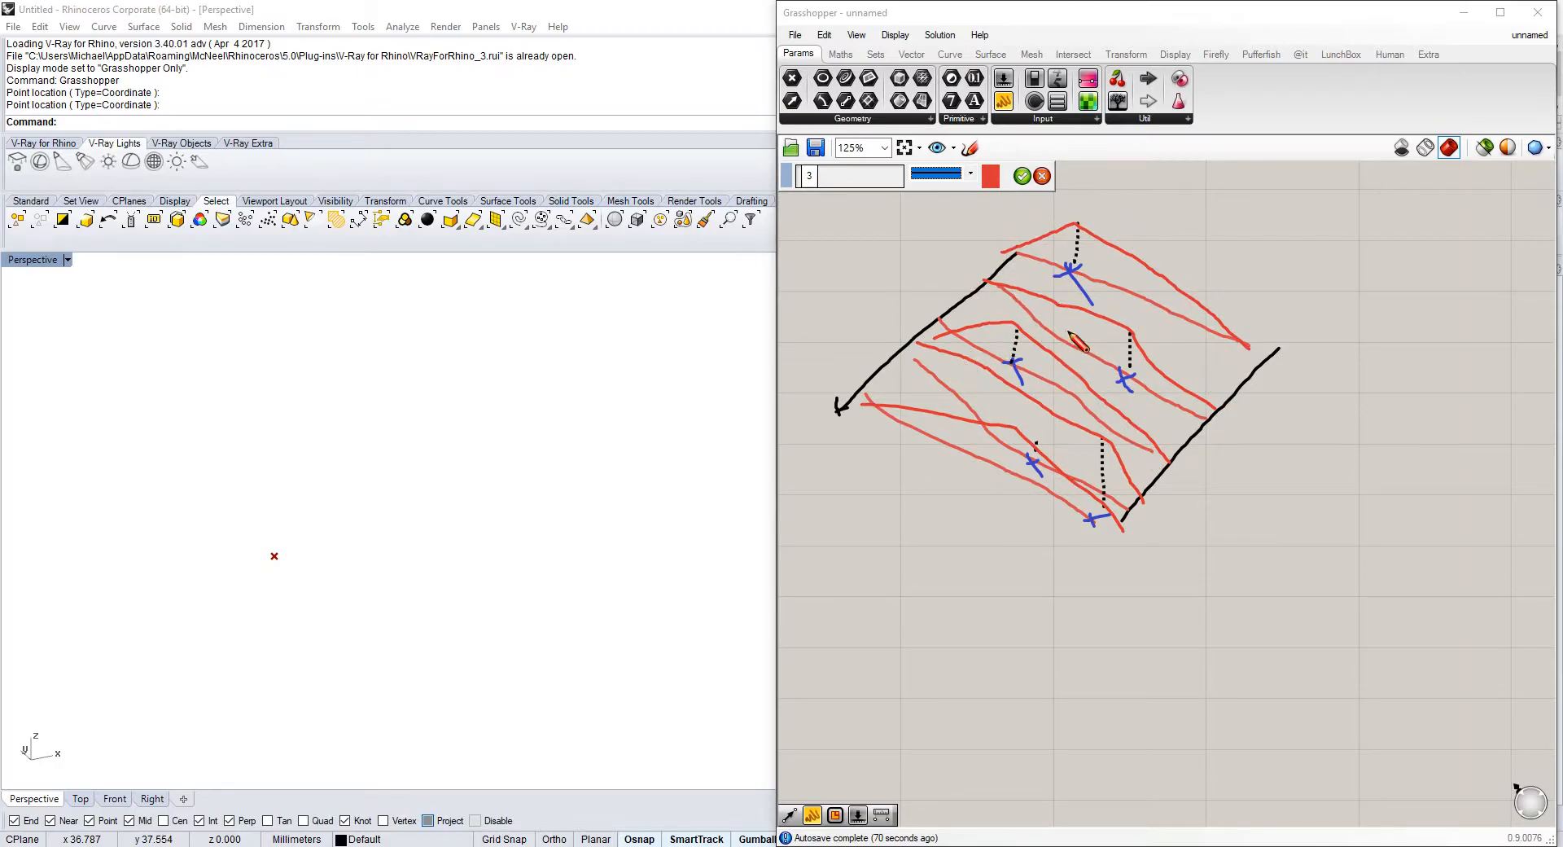
{"action": "left_click", "coordinate": [1024, 175]}
- Move the Point parameter to free canvas space below the sketch
{"action": "scroll", "coordinate": [1058, 308], "scroll_direction": "down", "scroll_amount": 3}
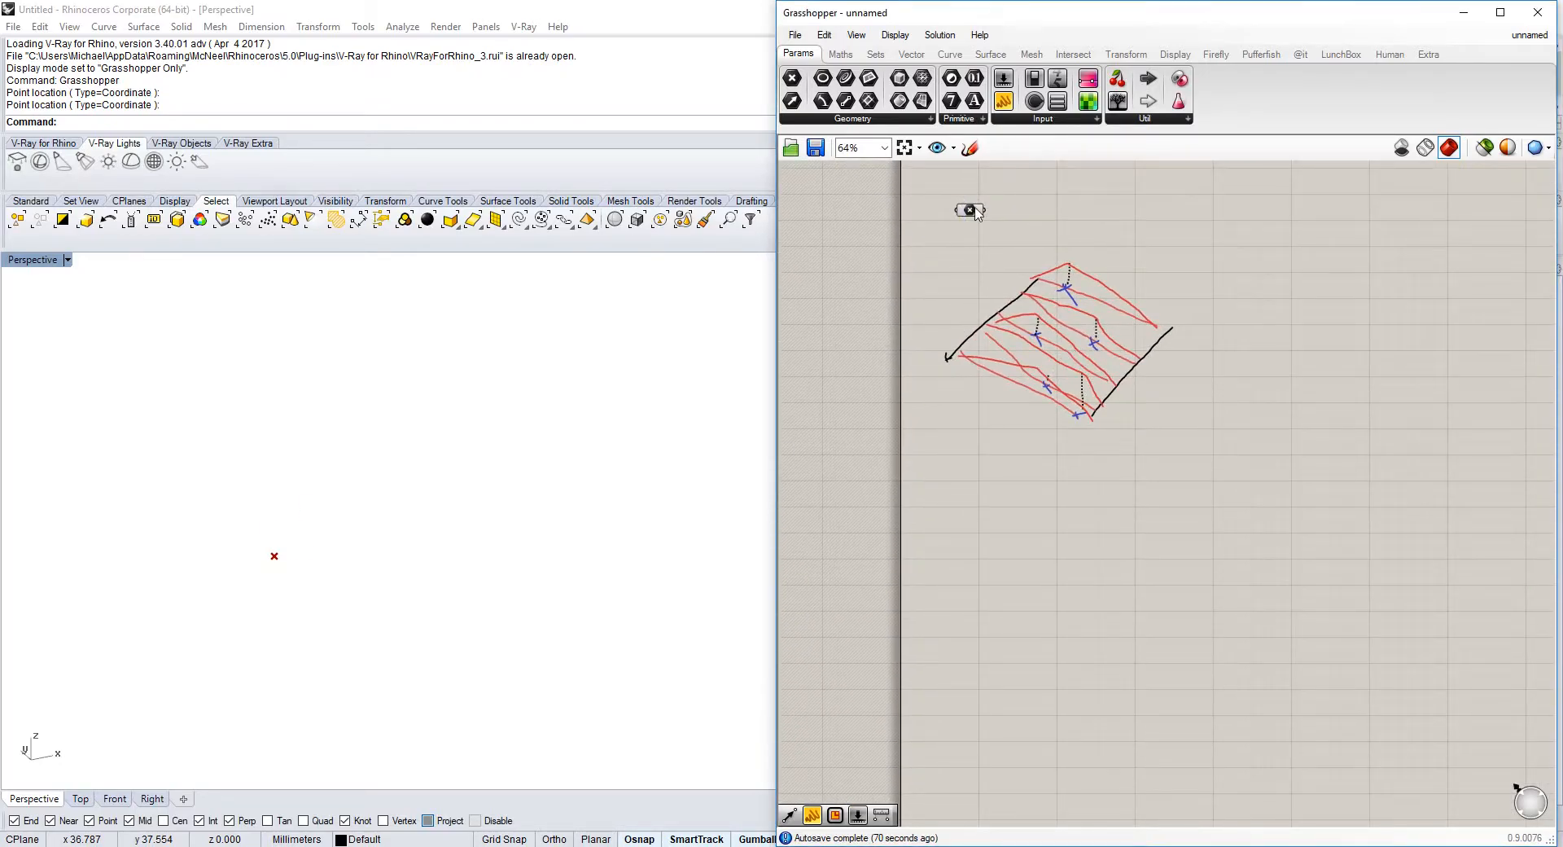
{"action": "left_click_drag", "start_coordinate": [977, 214], "coordinate": [936, 456]}
{"action": "scroll", "coordinate": [934, 456], "scroll_direction": "up", "scroll_amount": 5}
{"action": "scroll", "coordinate": [977, 464], "scroll_direction": "down", "scroll_amount": 2}
{"action": "mouse_move", "coordinate": [1099, 440]}
{"action": "right_mouse_down"}
{"action": "mouse_move", "coordinate": [963, 530]}
{"action": "mouse_move", "coordinate": [1061, 485]}
{"action": "mouse_move", "coordinate": [1053, 437]}
{"action": "right_mouse_up"}
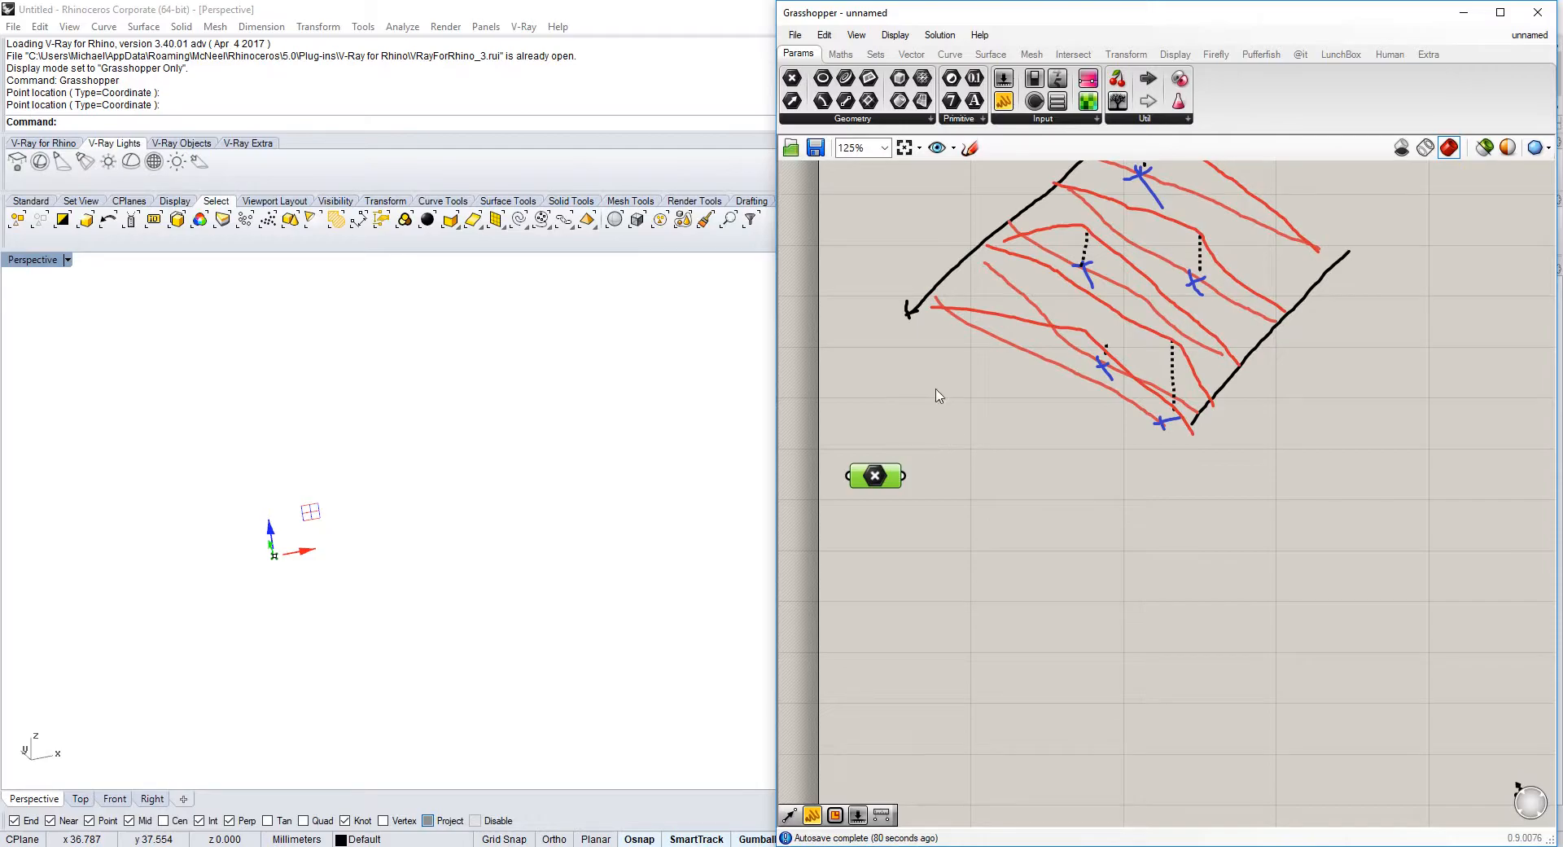
{"action": "left_click_drag", "start_coordinate": [896, 454], "coordinate": [900, 550]}
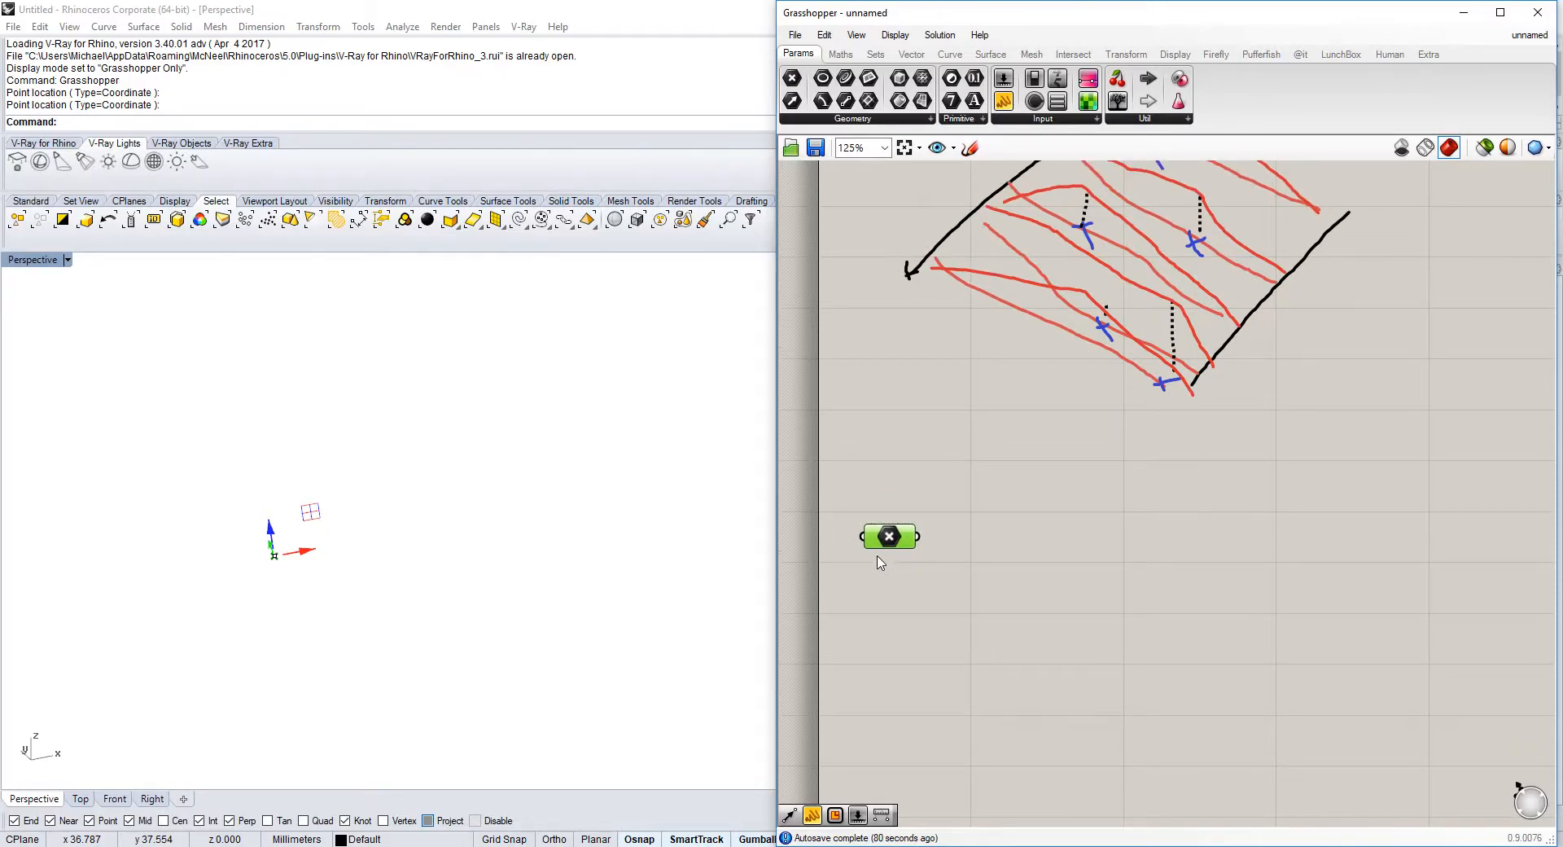
- Add a Line SDL component and connect the Point parameter to its Start input
{"action": "double_click", "coordinate": [1007, 556]}
{"action": "type", "text": "sdl"}
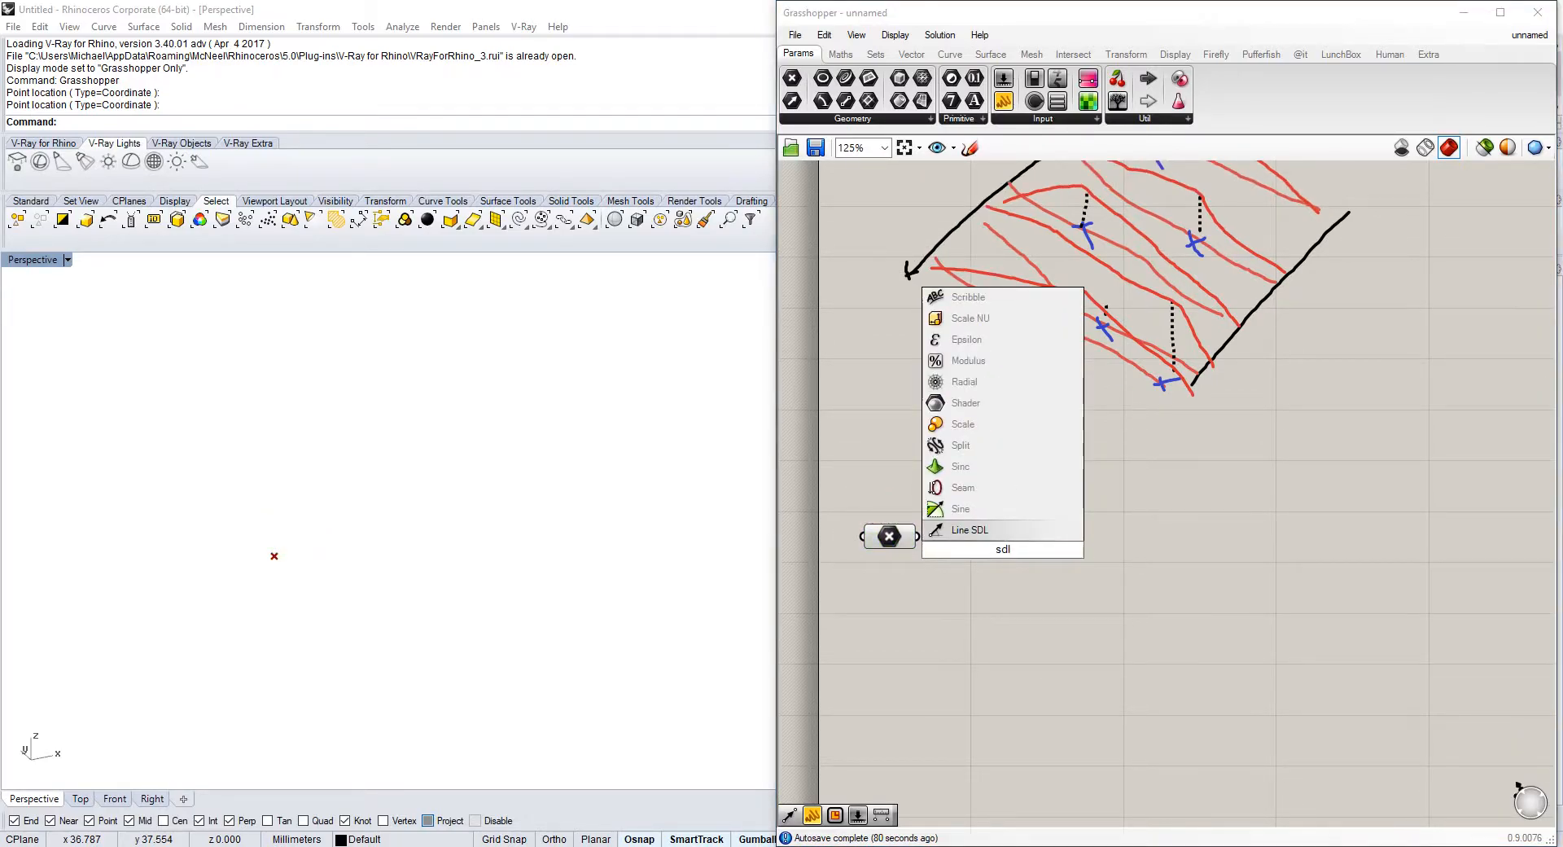
{"action": "key", "text": "Return"}
{"action": "left_click_drag", "start_coordinate": [948, 533], "coordinate": [1124, 599]}
- Add a Unit X vector and connect it to the Direction input of the Line SDL component
{"action": "double_click", "coordinate": [939, 604]}
{"action": "type", "text": "z"}
{"action": "key", "text": "Return"}
{"action": "double_click", "coordinate": [938, 620]}
{"action": "type", "text": "x"}
{"action": "left_click", "coordinate": [957, 558]}
{"action": "left_click_drag", "start_coordinate": [1007, 618], "coordinate": [1094, 597]}
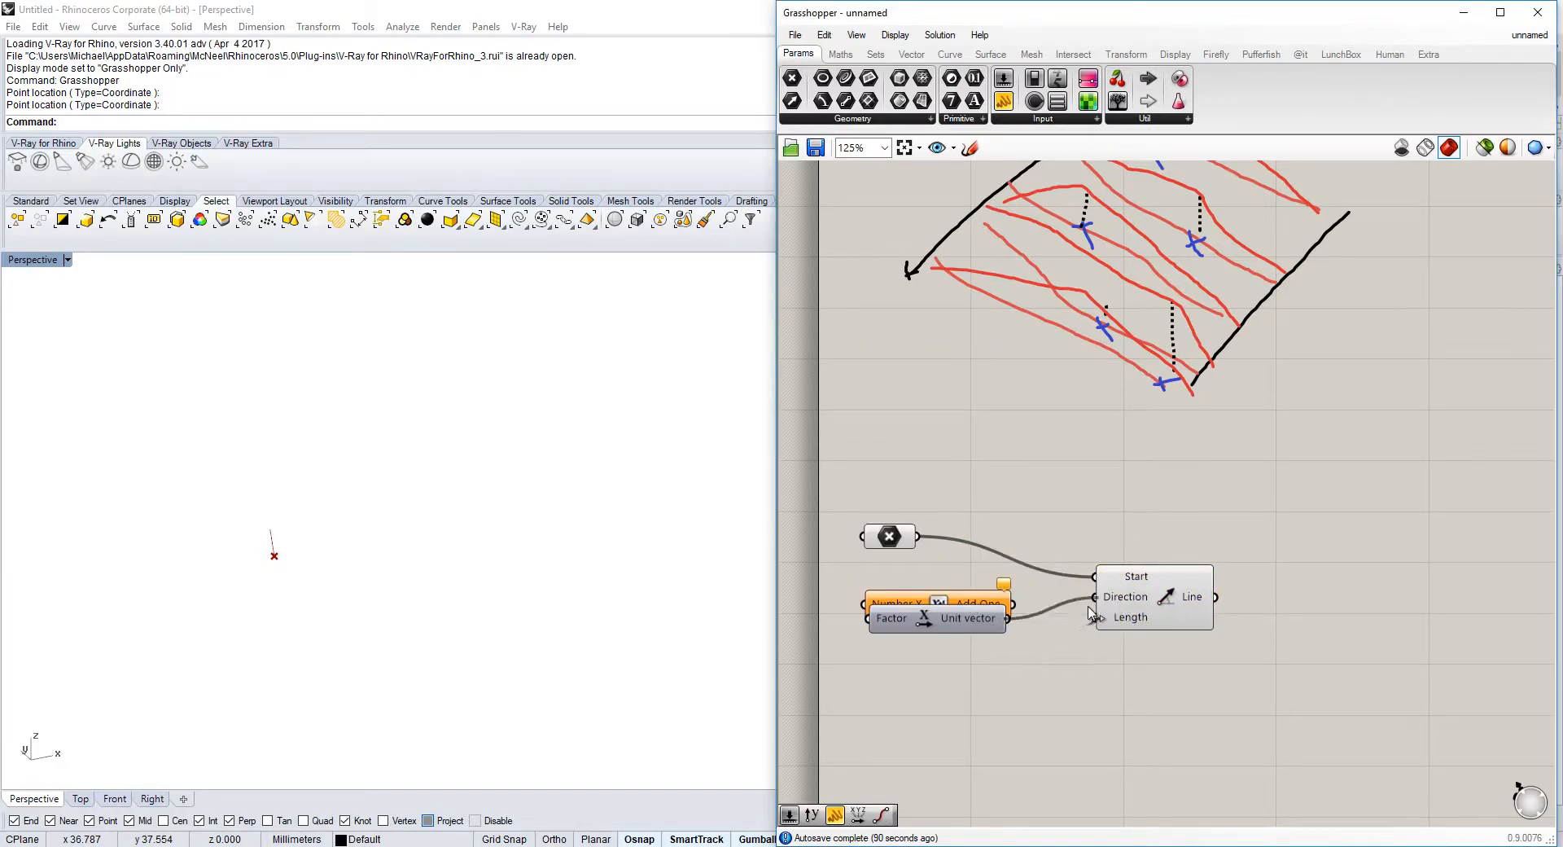
- Add a number slider set to 11 and connect it to the line's Length input
{"action": "double_click", "coordinate": [963, 684]}
{"action": "type", "text": "11"}
{"action": "key", "text": "Return"}
{"action": "left_click_drag", "start_coordinate": [1063, 677], "coordinate": [1095, 618]}
{"action": "scroll", "coordinate": [1303, 549], "scroll_direction": "down", "scroll_amount": 3}
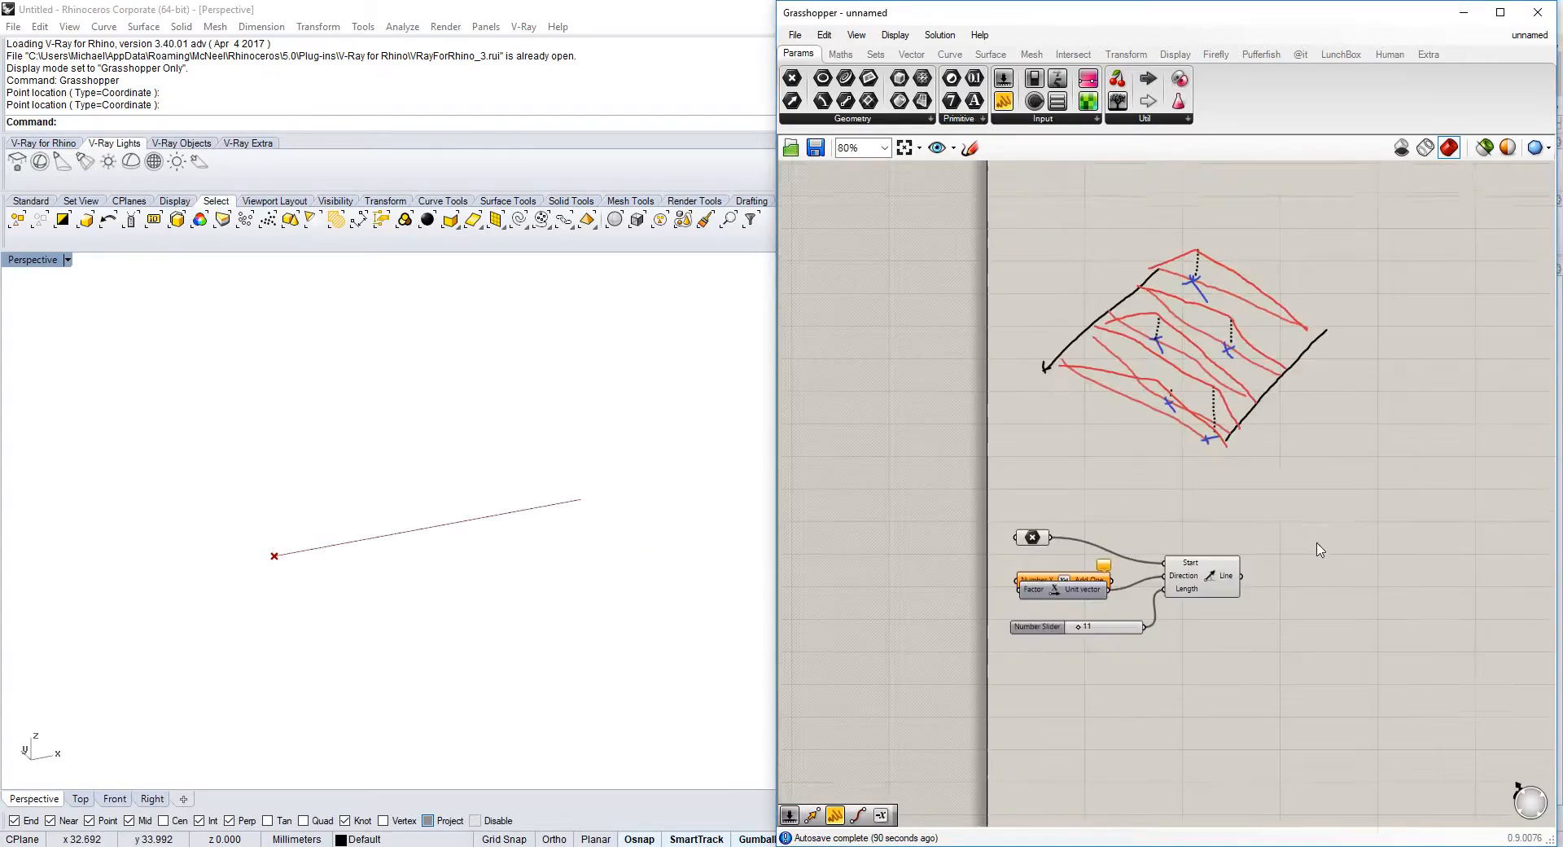
- Add a Move component after the Line SDL component
{"action": "double_click", "coordinate": [1291, 556]}
{"action": "type", "text": "m"}
{"action": "key", "text": "BackSpace"}
{"action": "type", "text": "move"}
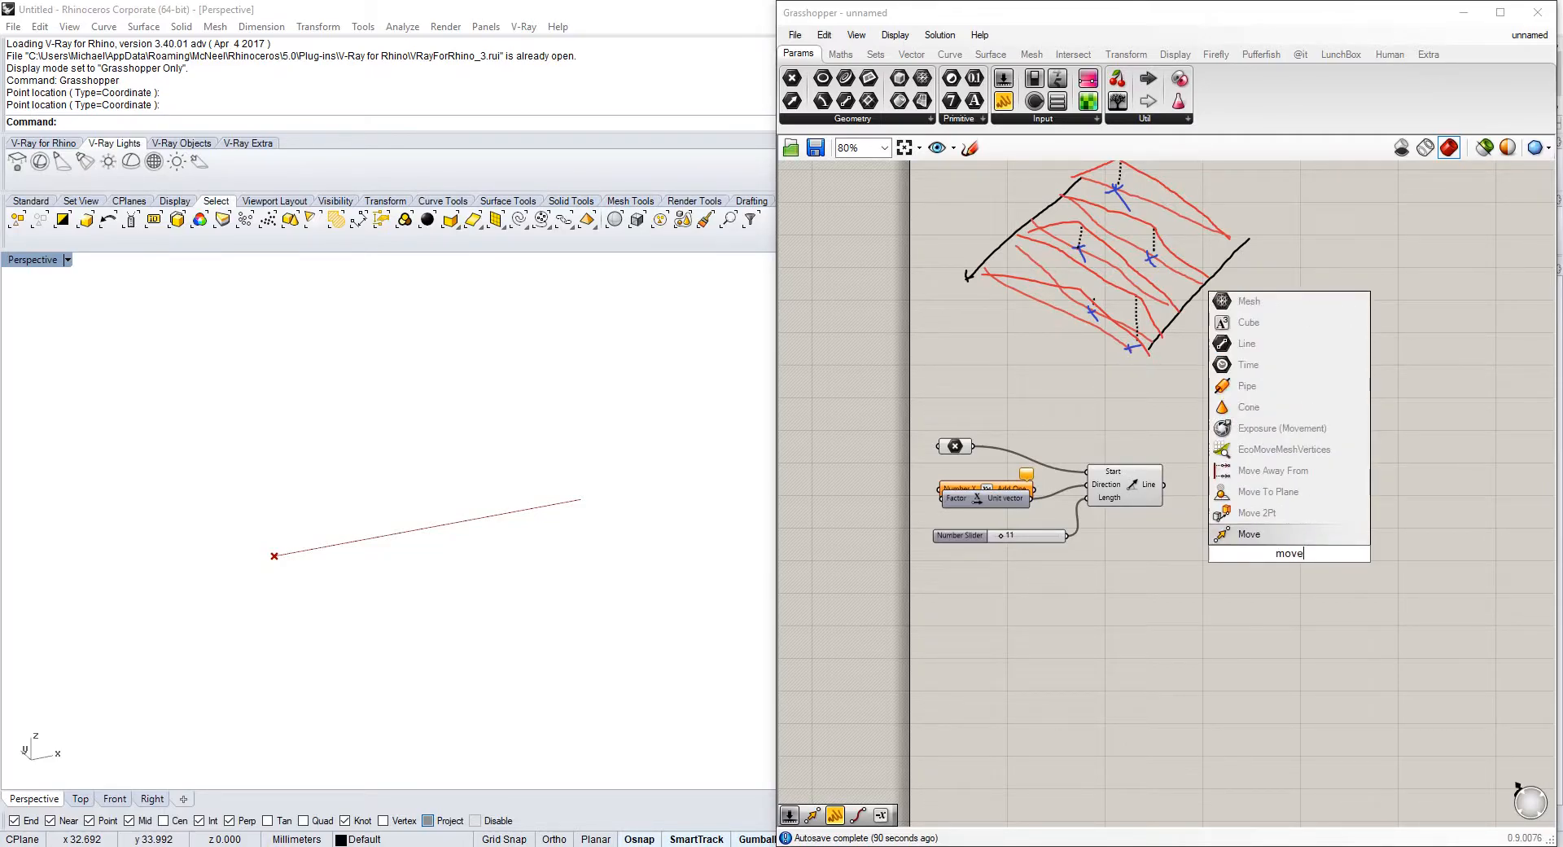
{"action": "key", "text": "Return"}
- Add a Unit Y vector and connect it to the Motion input of the Move component
{"action": "double_click", "coordinate": [1148, 595]}
{"action": "type", "text": "xy"}
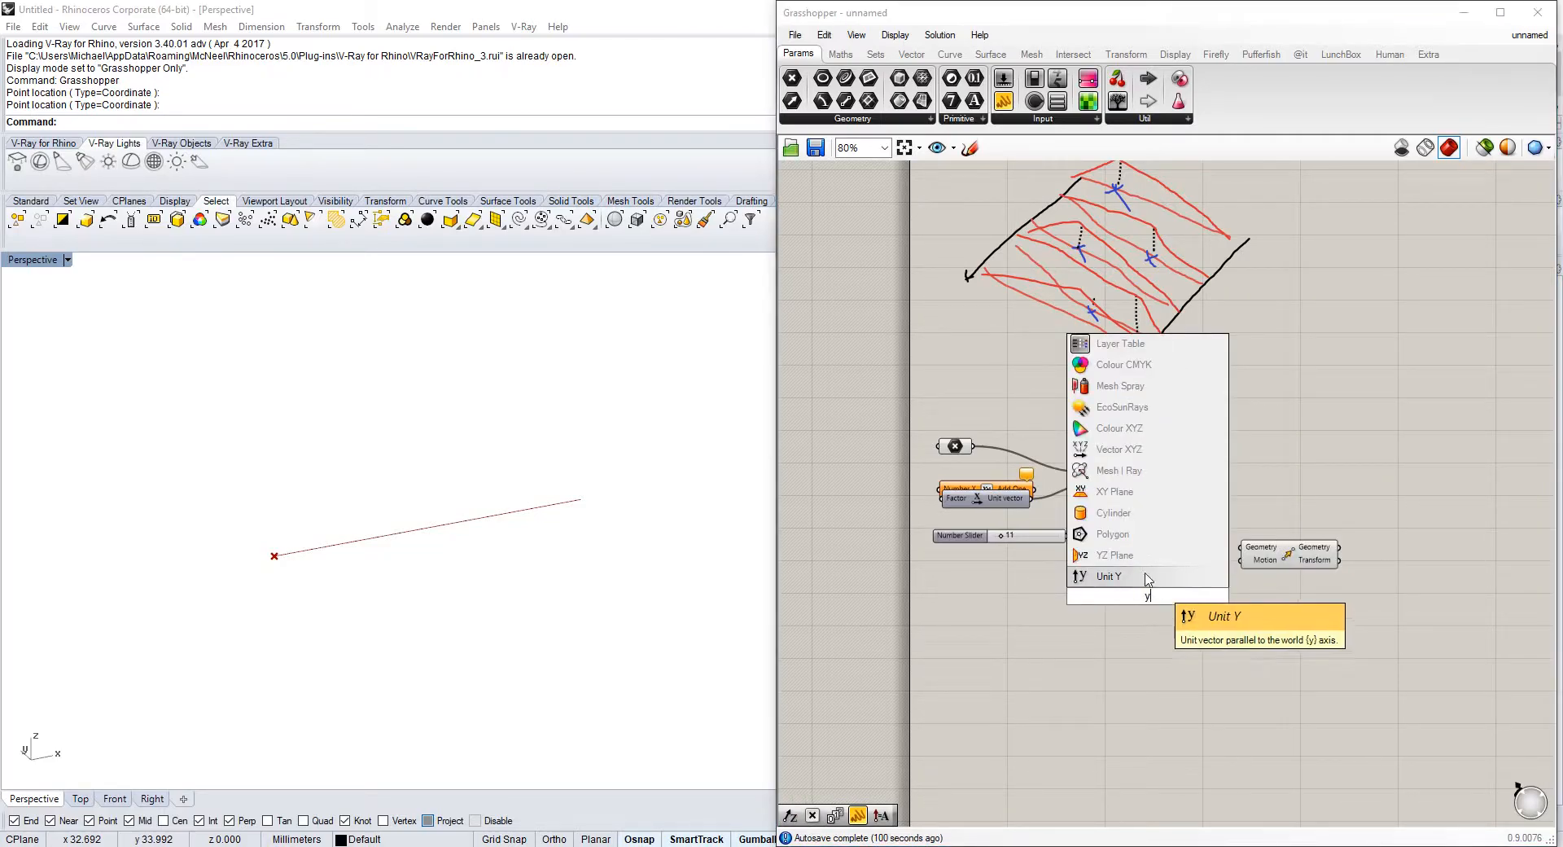
{"action": "key", "text": "Return"}
{"action": "scroll", "coordinate": [1156, 575], "scroll_direction": "up", "scroll_amount": 3}
{"action": "left_click_drag", "start_coordinate": [1214, 606], "coordinate": [1290, 551]}
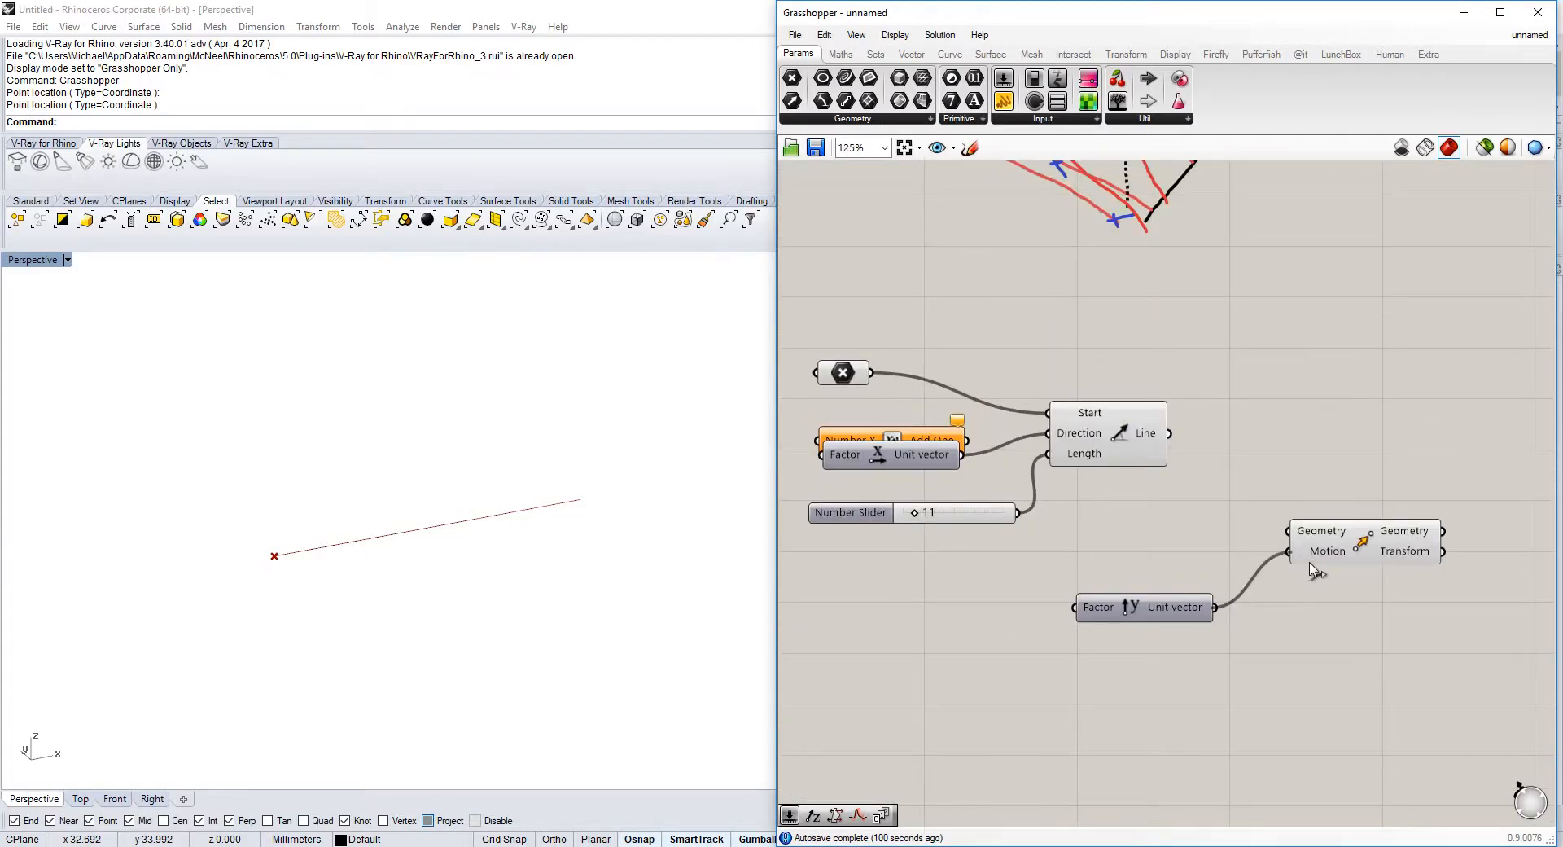
- Feed the Unit Y factor from a new number slider set to 11 and connect the line to Move's Geometry input
{"action": "double_click", "coordinate": [792, 656]}
{"action": "type", "text": "11"}
{"action": "key", "text": "Return"}
{"action": "left_click_drag", "start_coordinate": [893, 648], "coordinate": [1076, 608]}
{"action": "left_click_drag", "start_coordinate": [1290, 531], "coordinate": [1161, 444]}
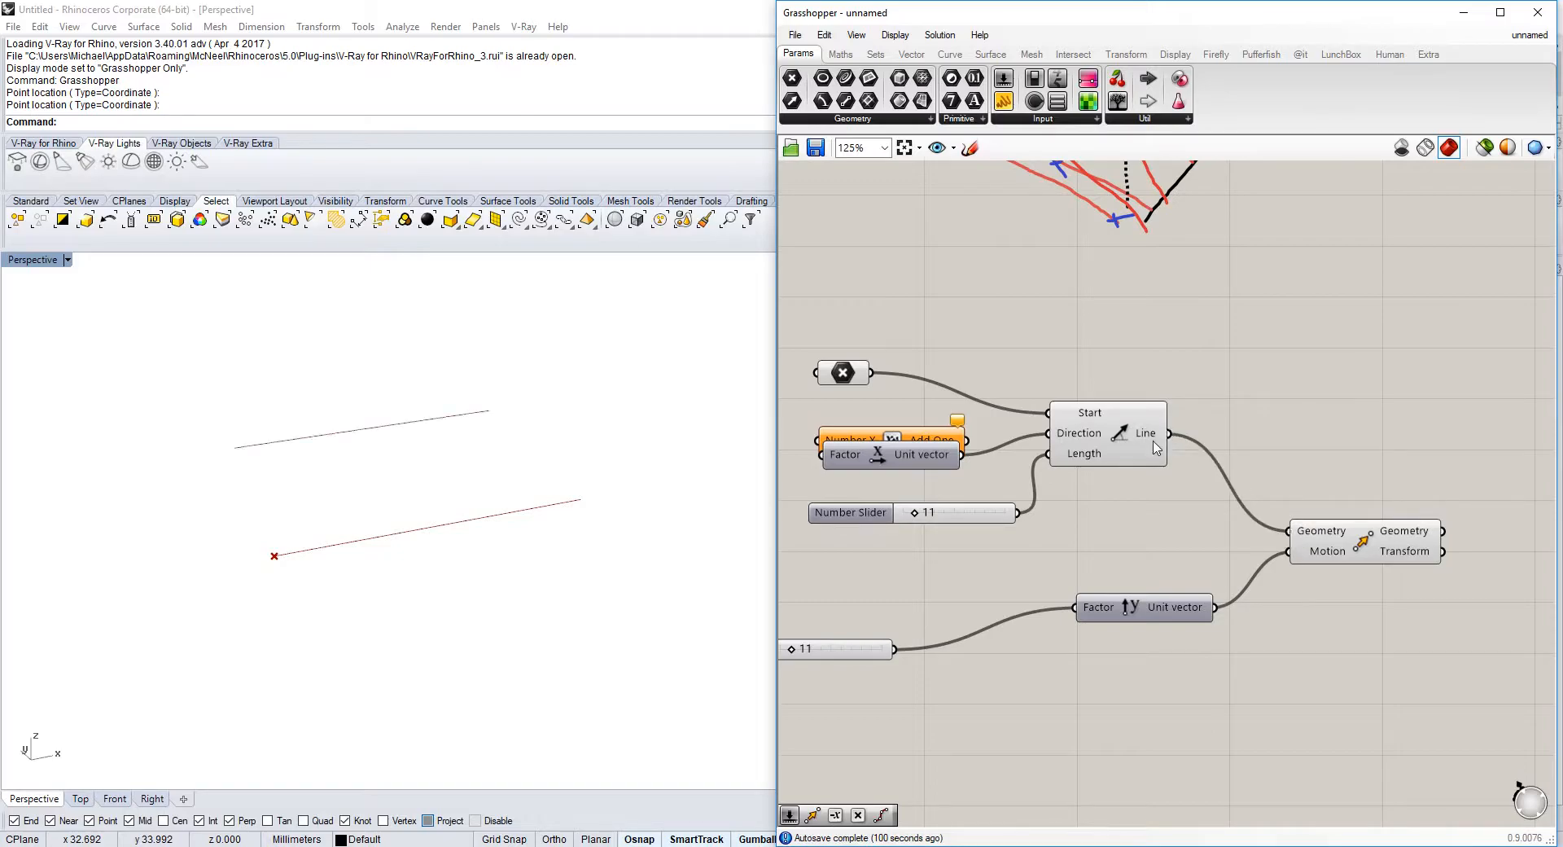
- Add two Divide Curve components, feeding one from Move's Geometry output and the other from the original Line output
{"action": "right_click_drag", "start_coordinate": [1312, 489], "coordinate": [1153, 452]}
{"action": "right_click_drag", "start_coordinate": [376, 486], "coordinate": [743, 510]}
{"action": "scroll", "coordinate": [493, 468], "scroll_direction": "down", "scroll_amount": 4}
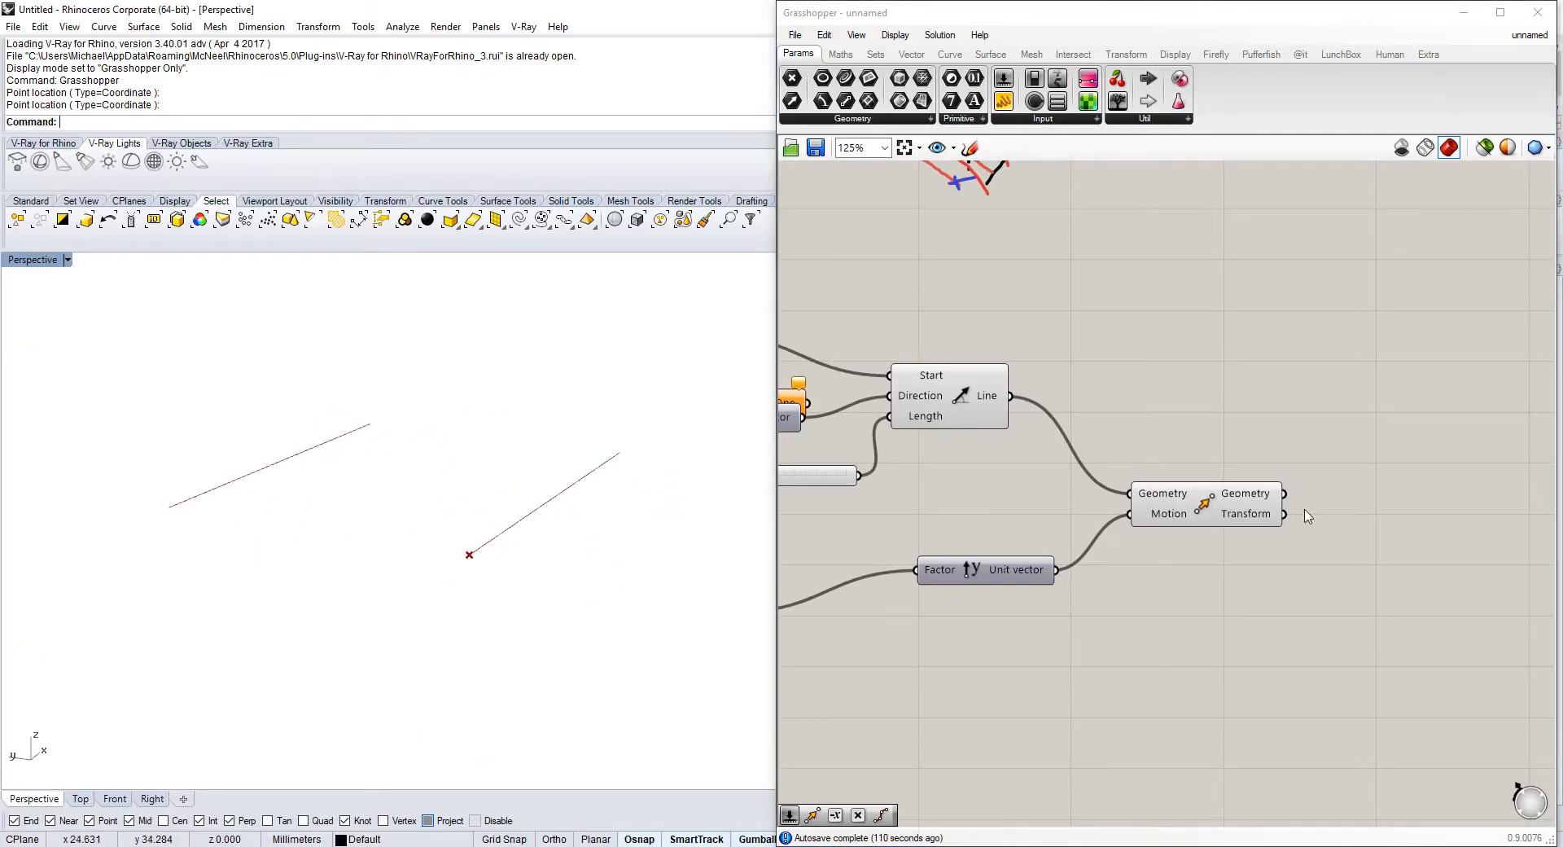
{"action": "right_click_drag", "start_coordinate": [1330, 503], "coordinate": [1277, 499]}
{"action": "double_click", "coordinate": [1378, 467]}
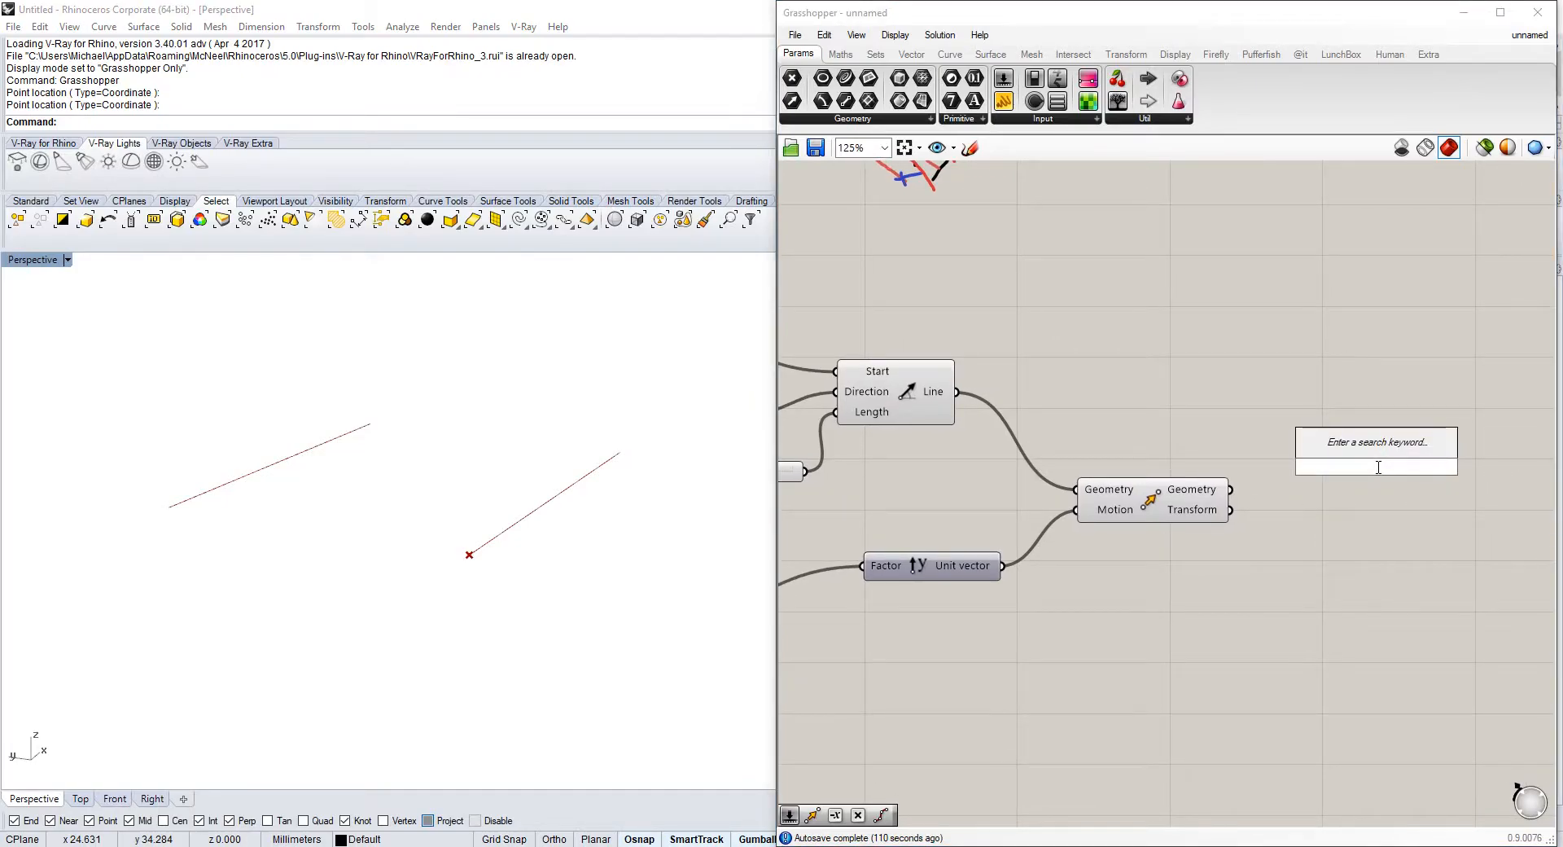
{"action": "type", "text": "divide"}
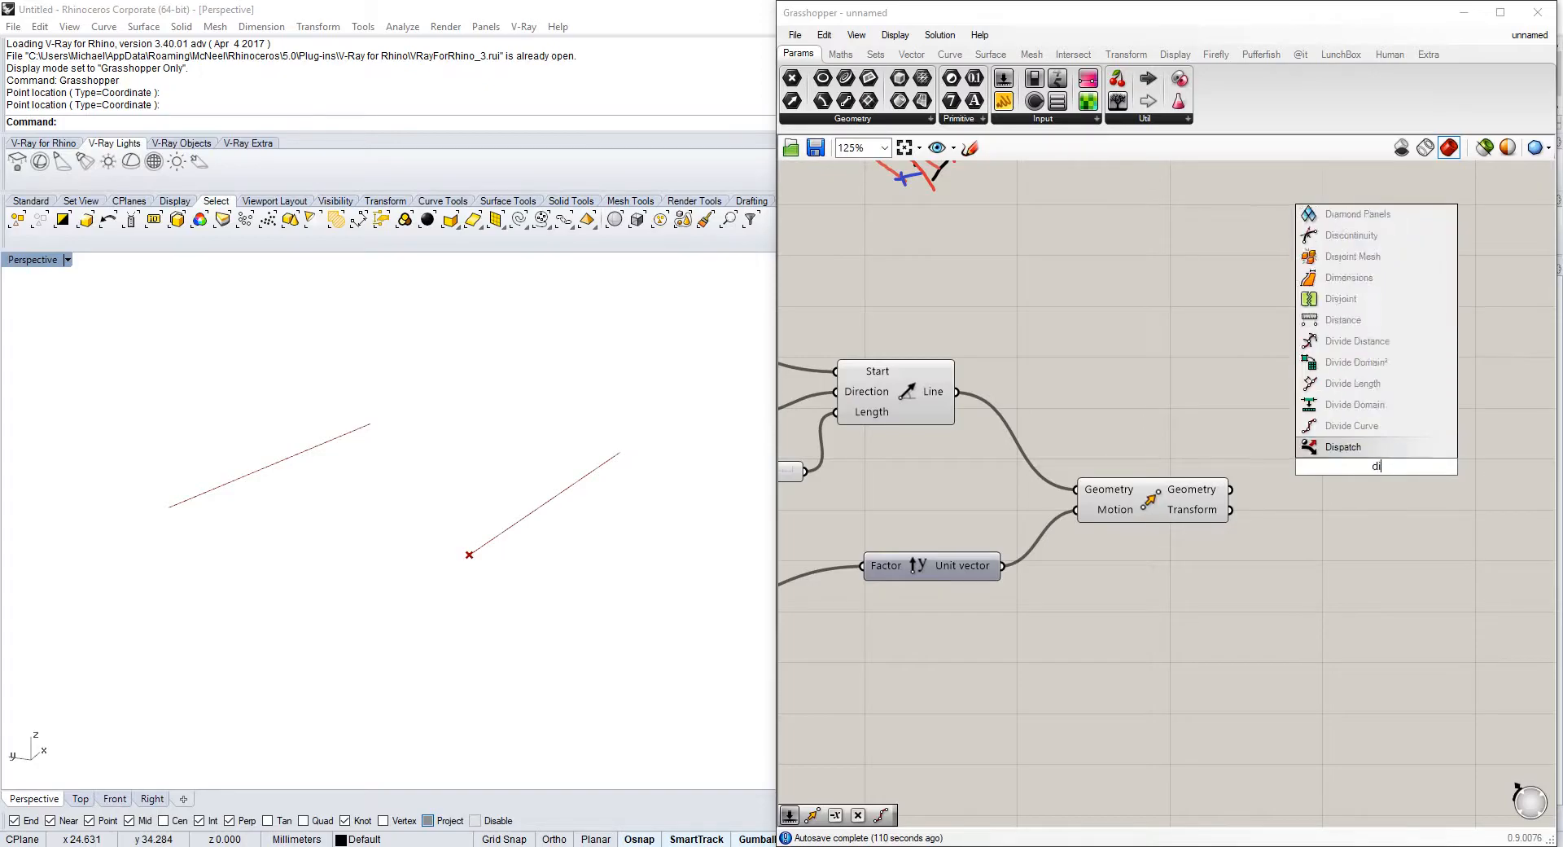
{"action": "key", "text": "Return"}
{"action": "left_click_drag", "start_coordinate": [1230, 489], "coordinate": [1376, 350]}
{"action": "left_click_drag", "start_coordinate": [961, 392], "coordinate": [1312, 322]}
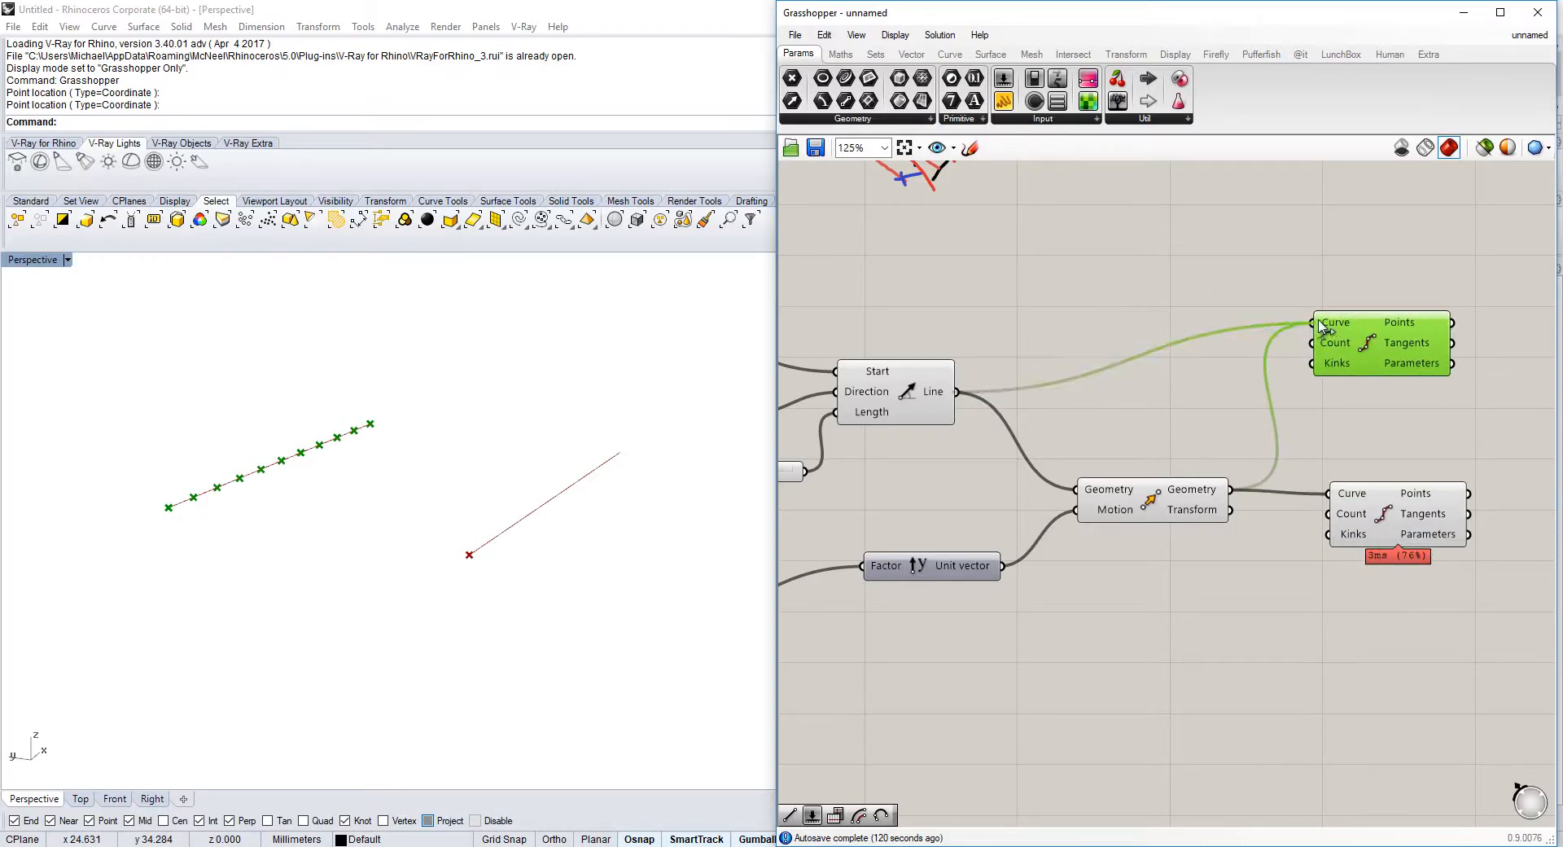
- Add a two-point Line component connecting the Points outputs of the two Divide Curve components as start and end points
{"action": "right_click_drag", "start_coordinate": [1281, 348], "coordinate": [975, 341]}
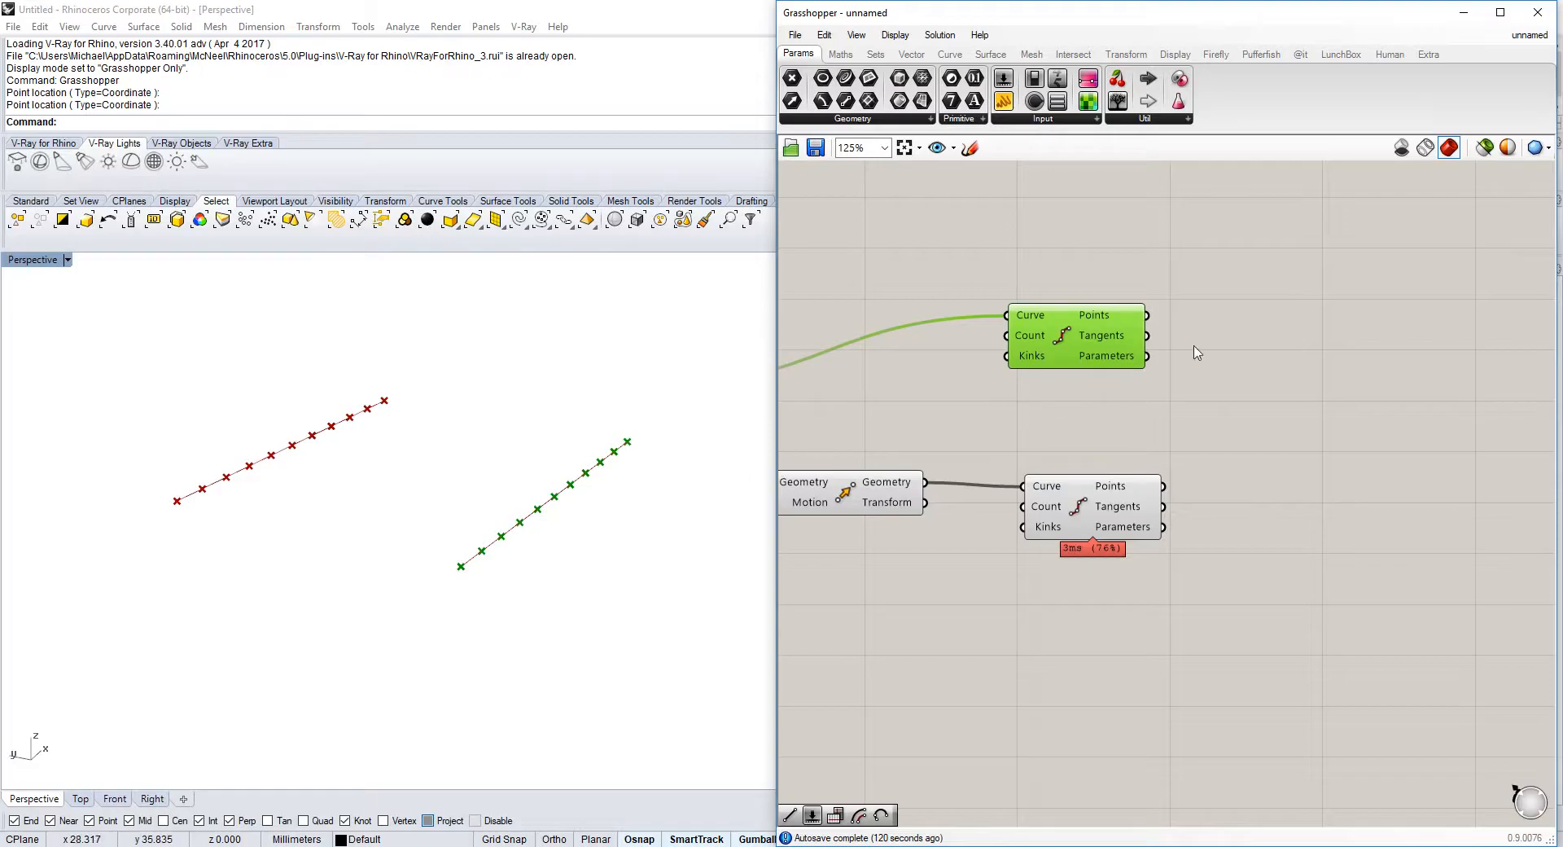
{"action": "double_click", "coordinate": [1316, 353]}
{"action": "type", "text": "line"}
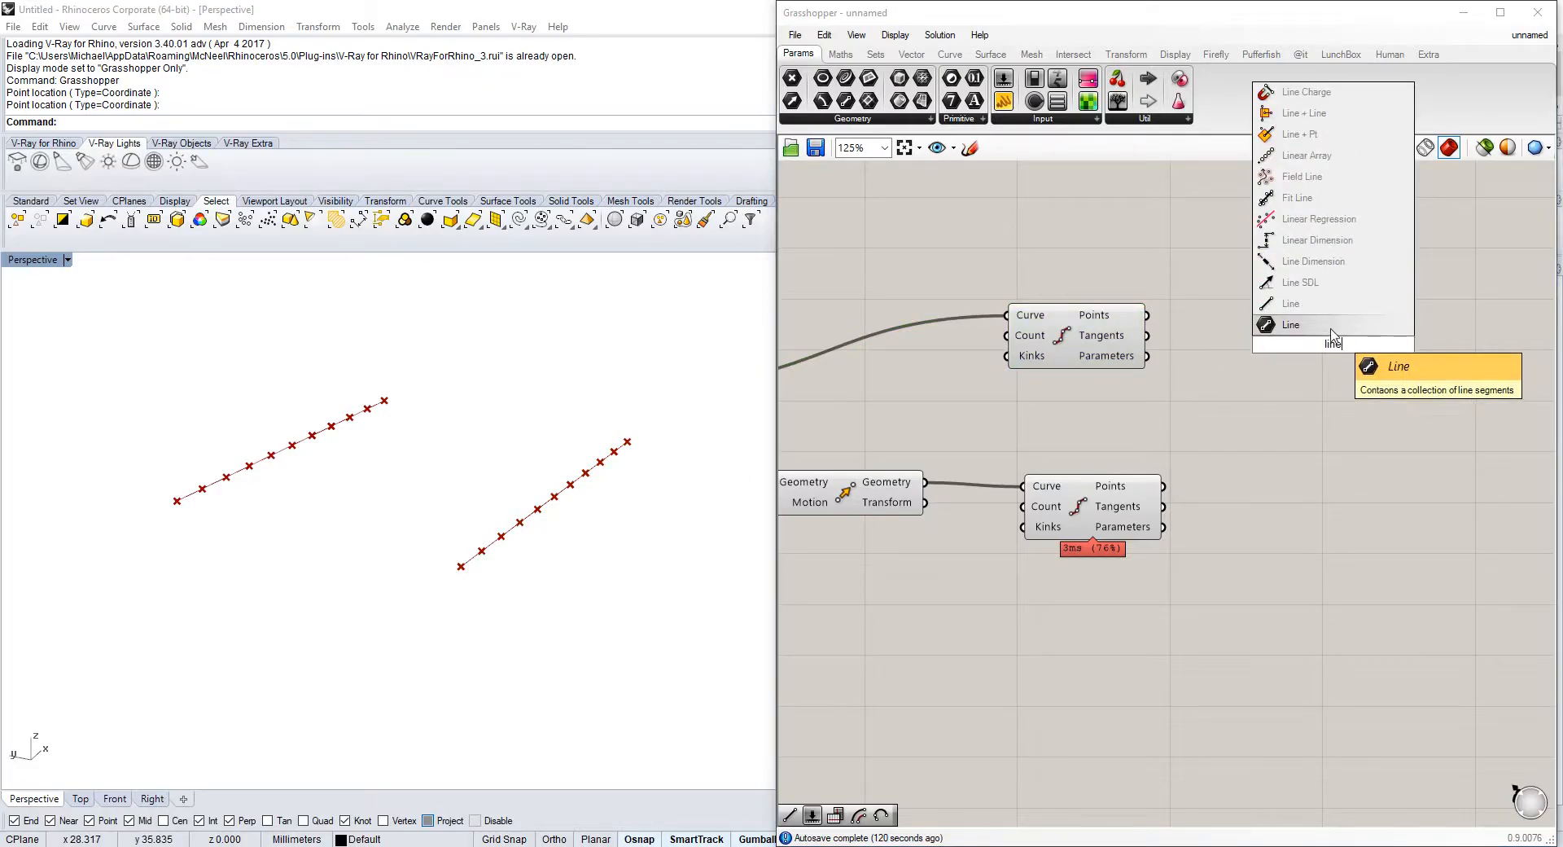
{"action": "left_click", "coordinate": [1316, 319]}
{"action": "left_click_drag", "start_coordinate": [1164, 489], "coordinate": [1146, 316]}
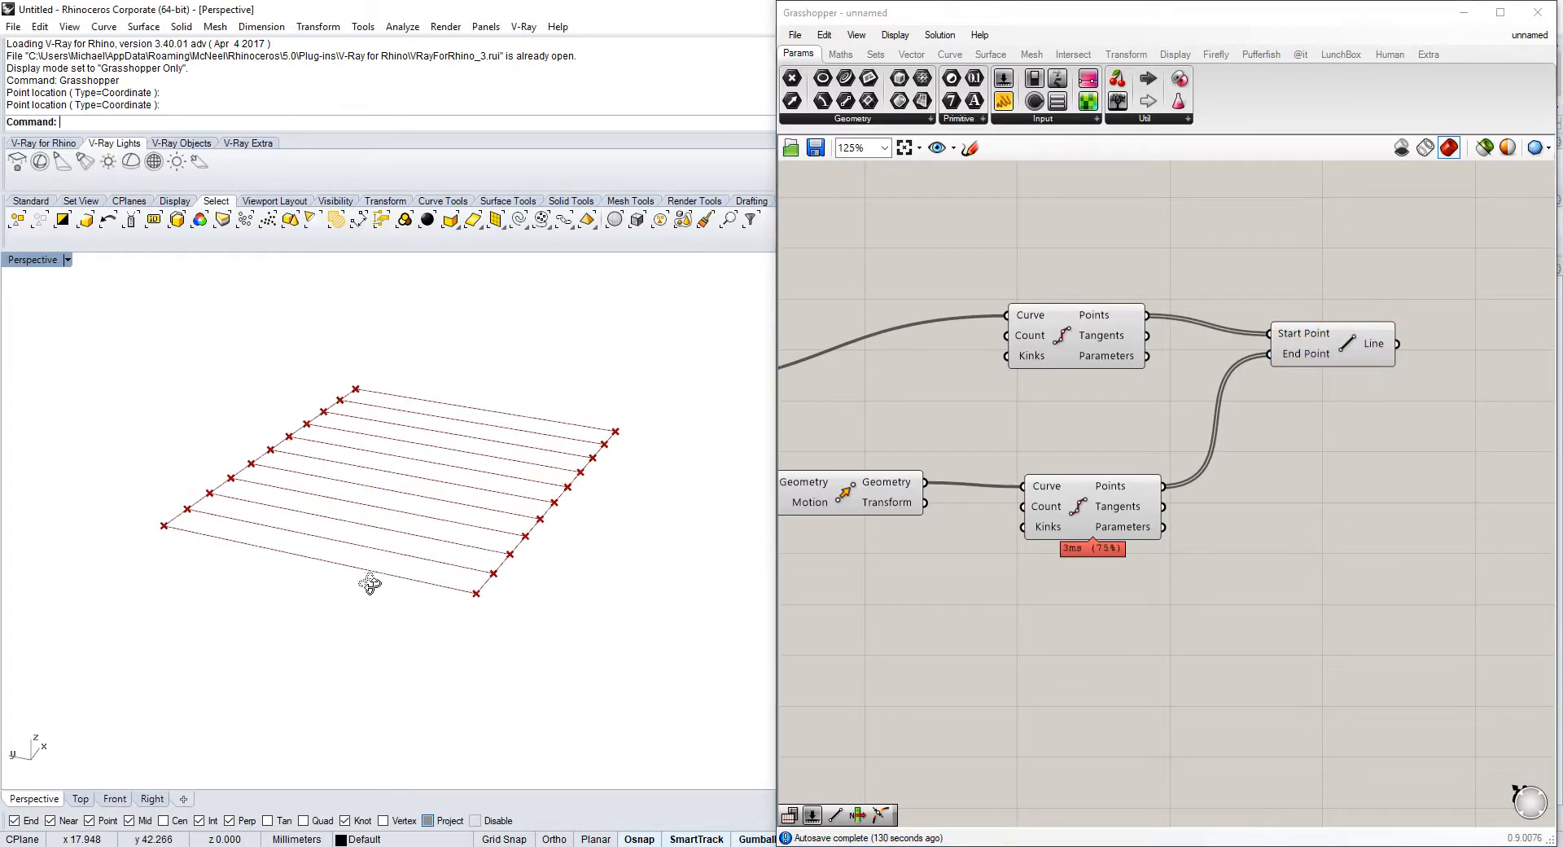
- Drive the Count inputs of both Divide Curve components with a new number slider, created as 11 and set to 8
{"action": "right_click_drag", "start_coordinate": [1049, 583], "coordinate": [1312, 559]}
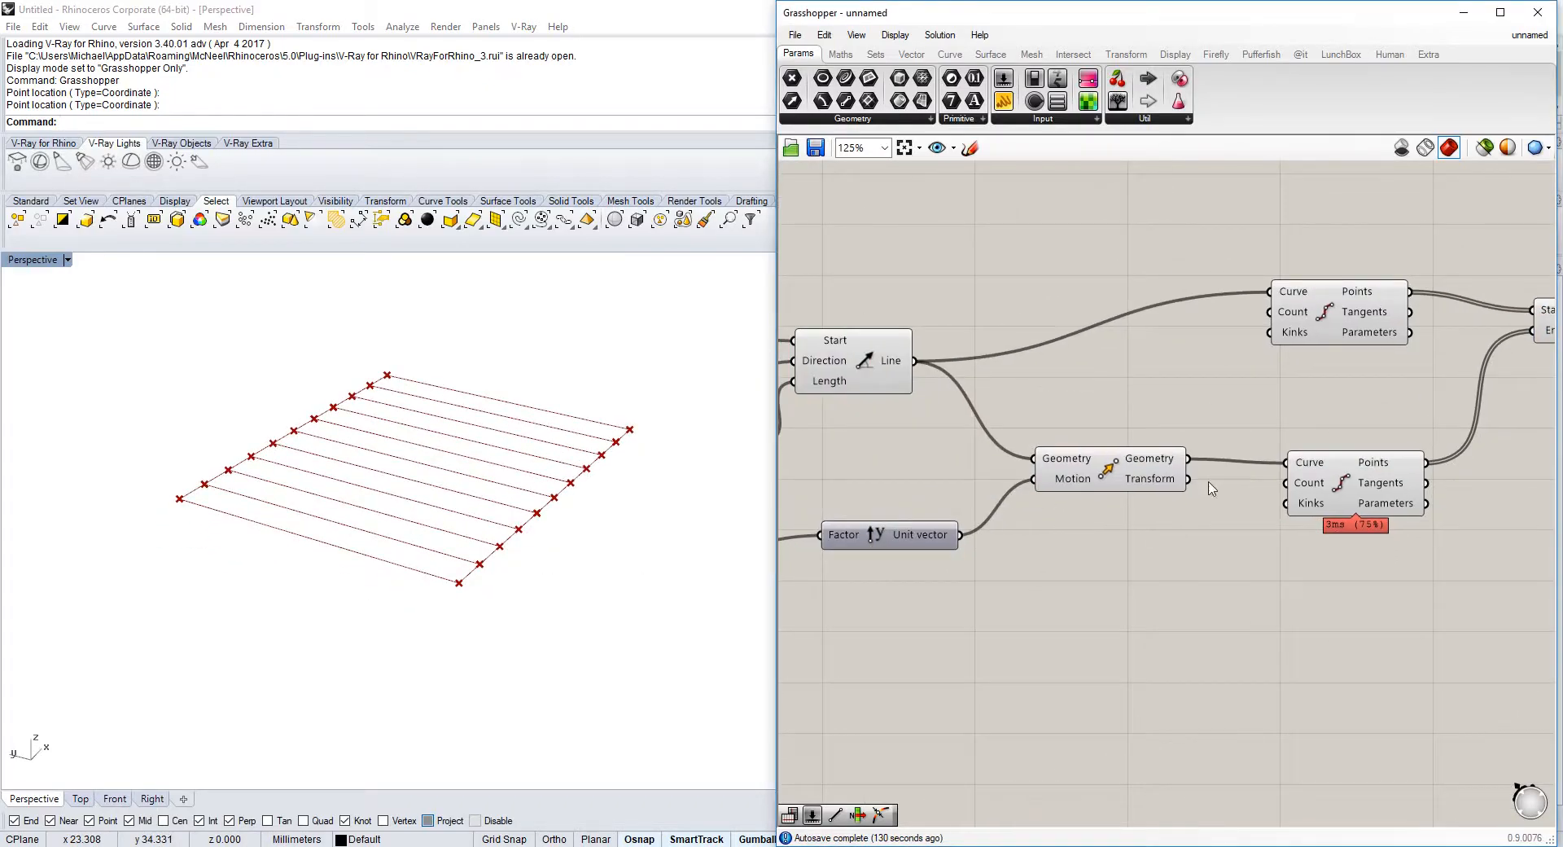
{"action": "double_click", "coordinate": [1114, 352]}
{"action": "type", "text": "11"}
{"action": "key", "text": "Return"}
{"action": "left_click_drag", "start_coordinate": [1218, 345], "coordinate": [1286, 482]}
{"action": "left_click_drag", "start_coordinate": [1110, 352], "coordinate": [1110, 350]}
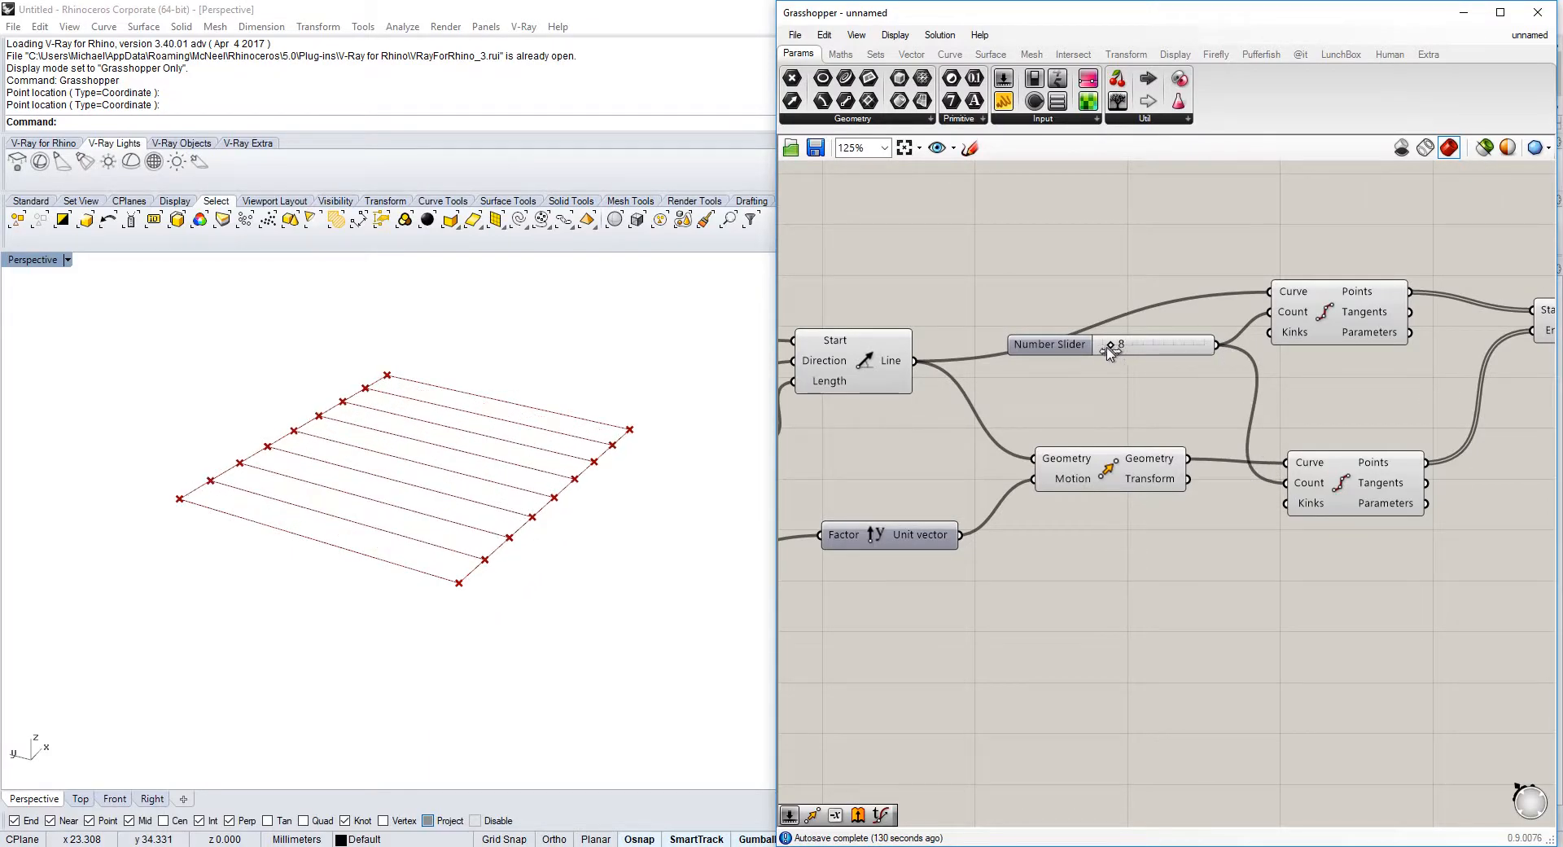
- Add an Evaluate Curve component and connect the connecting lines' Line output to its Curve input
{"action": "right_click_drag", "start_coordinate": [1235, 431], "coordinate": [1045, 411]}
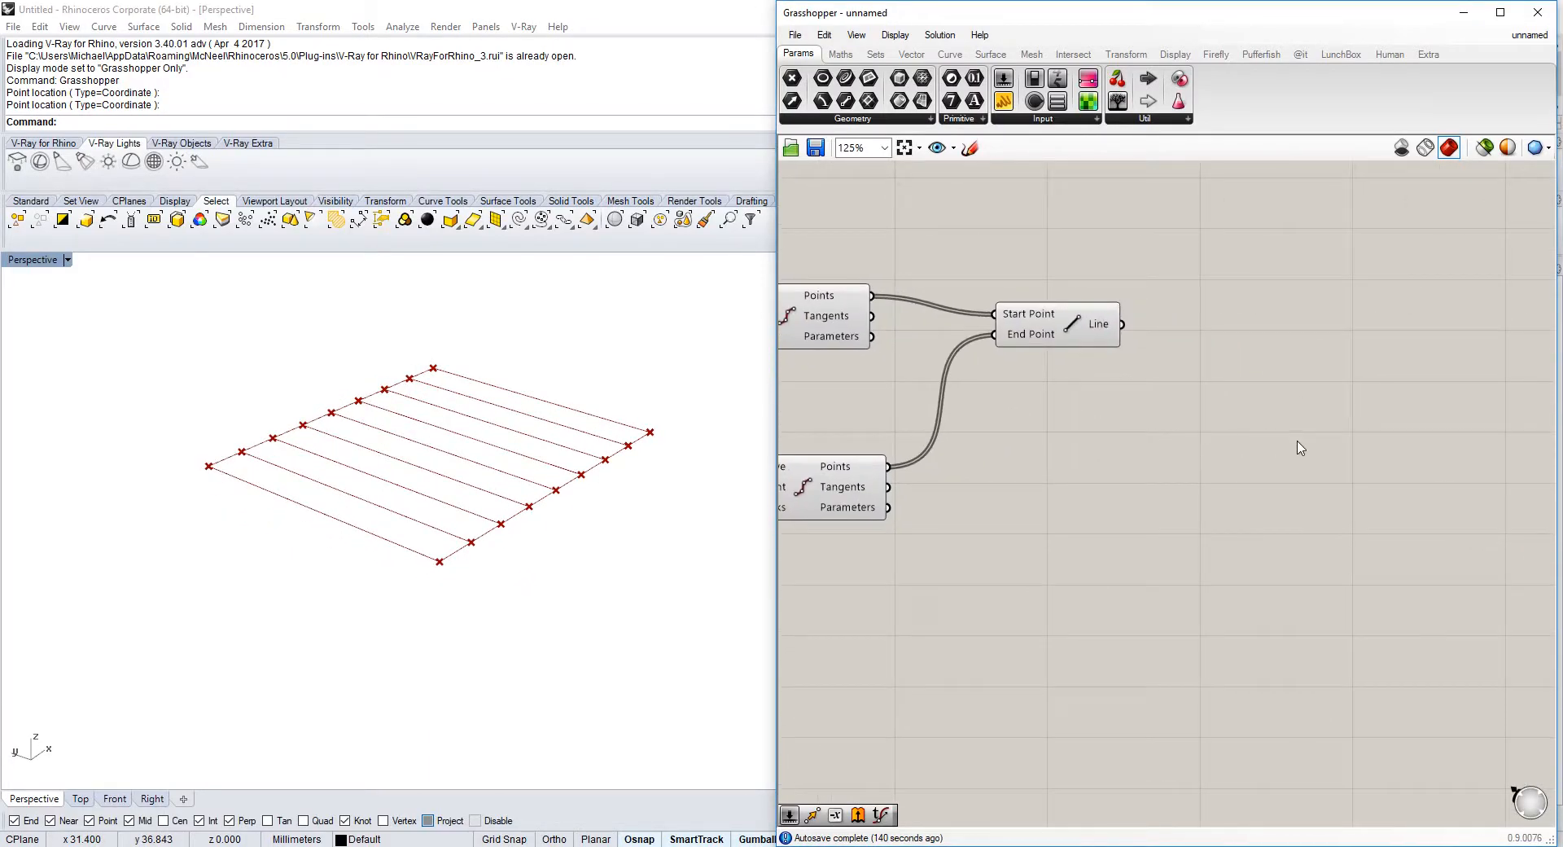
{"action": "double_click", "coordinate": [1298, 441]}
{"action": "type", "text": "eval"}
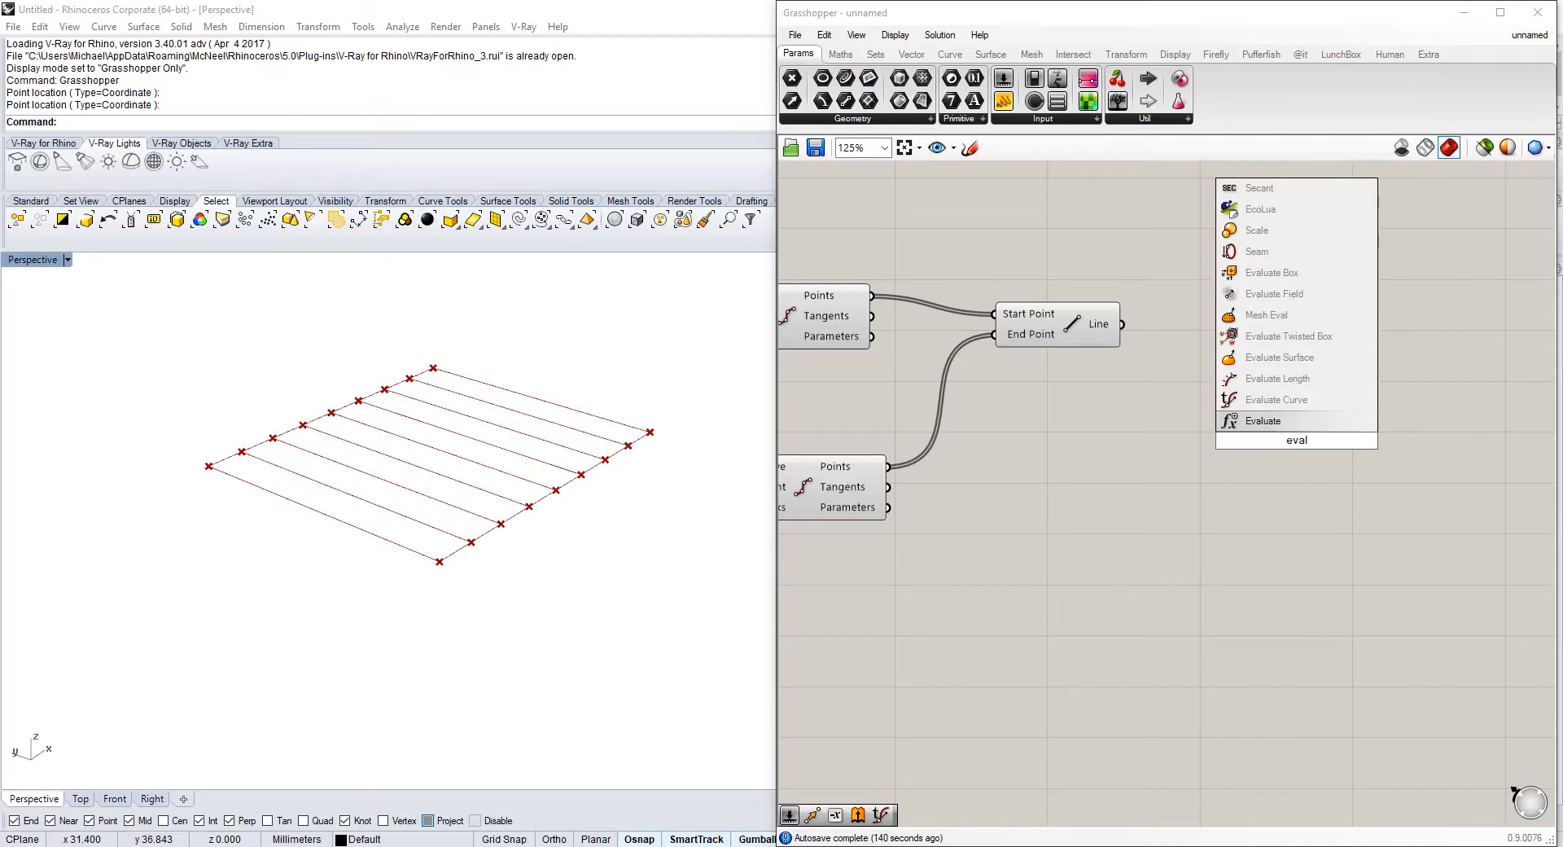
{"action": "left_click", "coordinate": [1276, 400]}
{"action": "left_click_drag", "start_coordinate": [1122, 324], "coordinate": [1227, 391]}
{"action": "left_click_drag", "start_coordinate": [1296, 426], "coordinate": [1313, 381]}
- Add a Range component below the two-point Line component
{"action": "right_click_drag", "start_coordinate": [1096, 547], "coordinate": [1192, 450]}
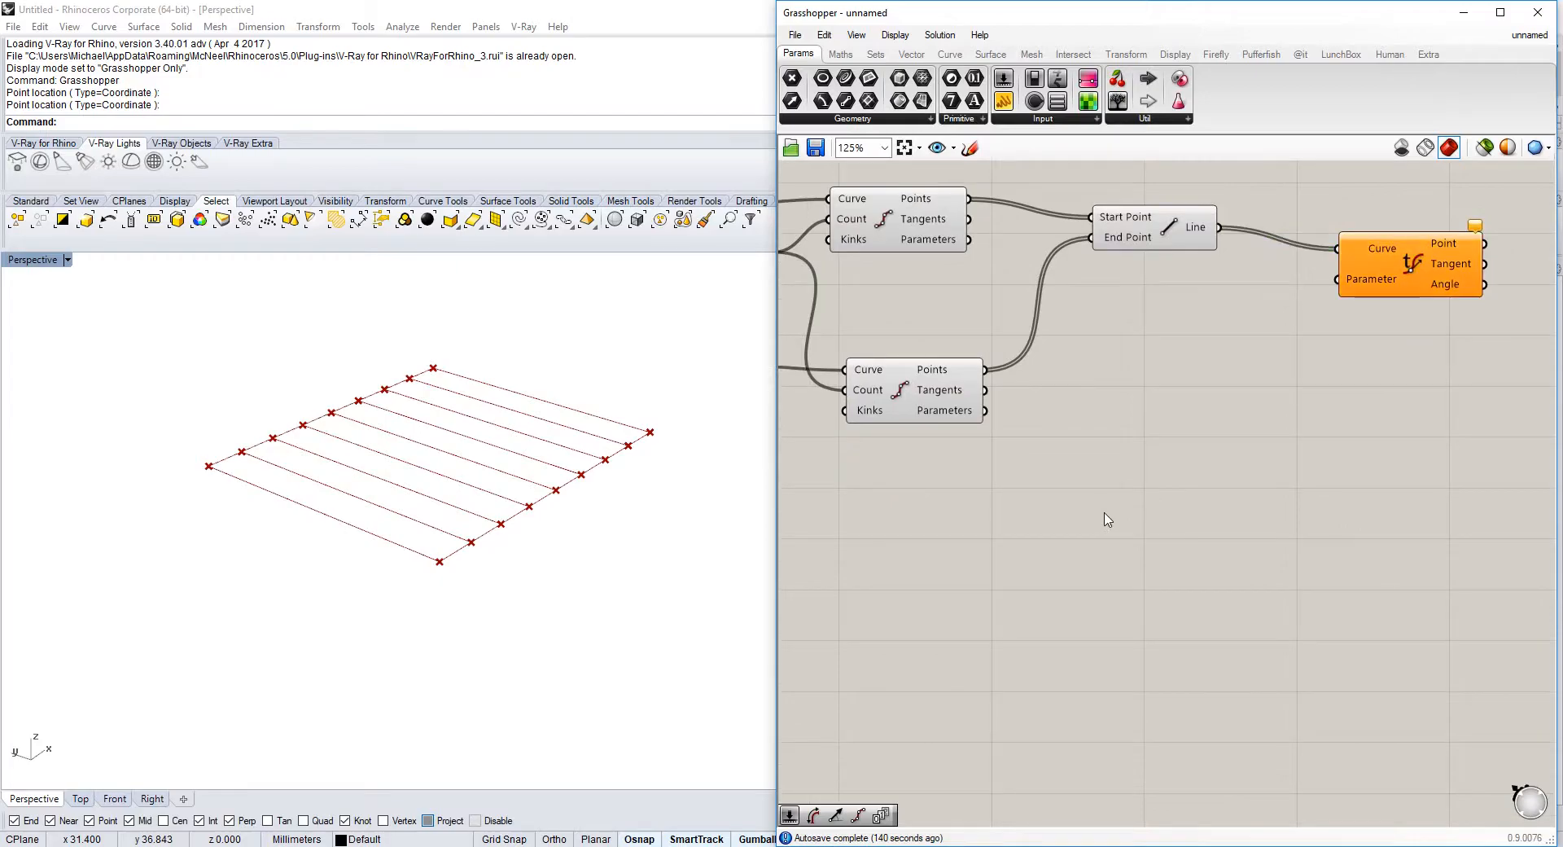
{"action": "double_click", "coordinate": [1104, 512]}
{"action": "type", "text": "range"}
{"action": "key", "text": "Return"}
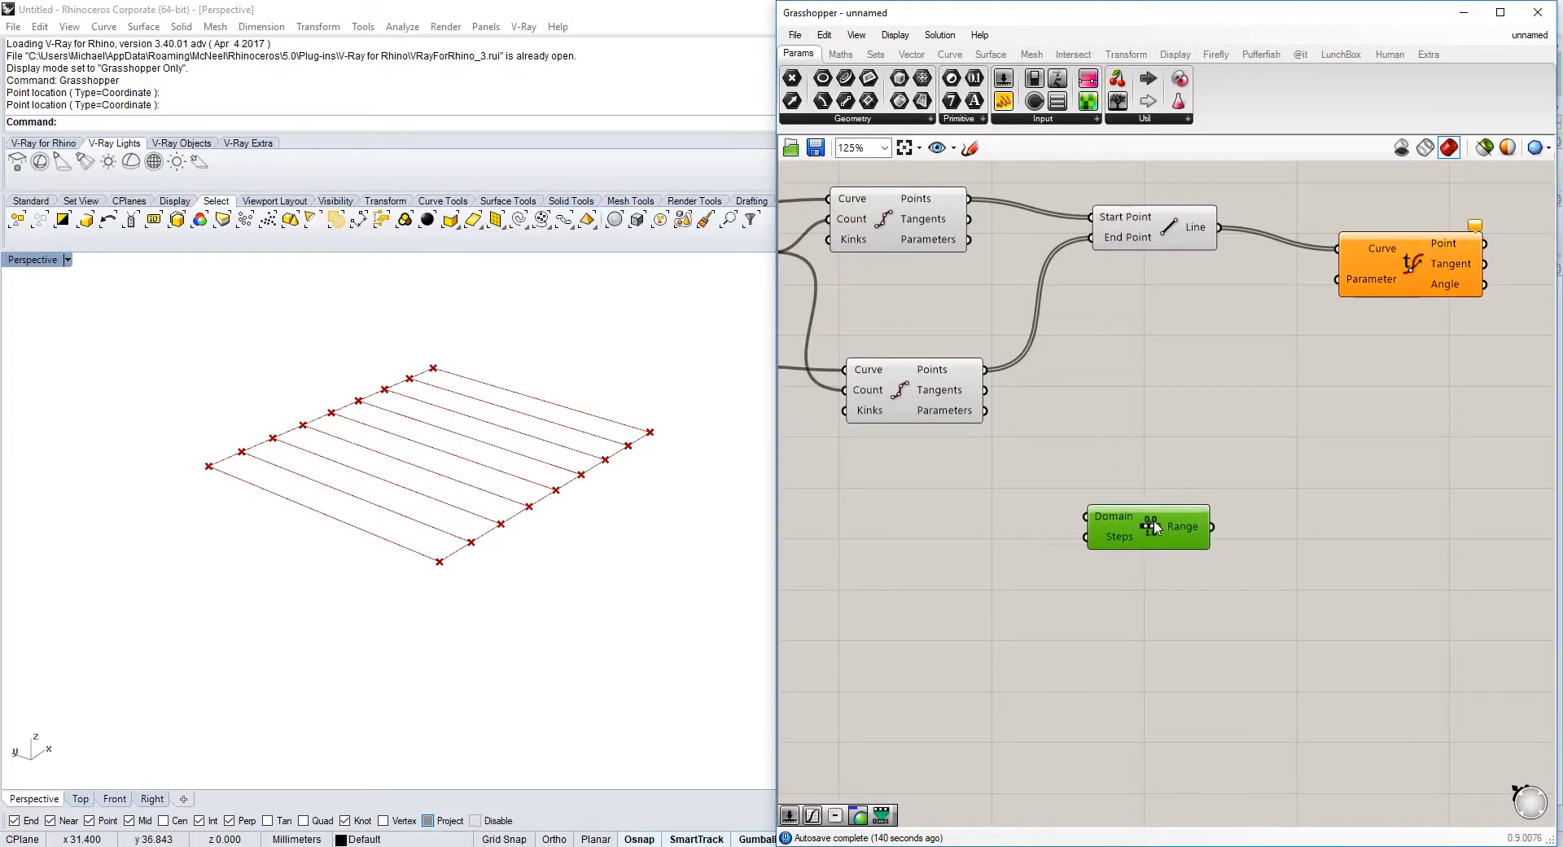
{"action": "right_click_drag", "start_coordinate": [993, 464], "coordinate": [1152, 439]}
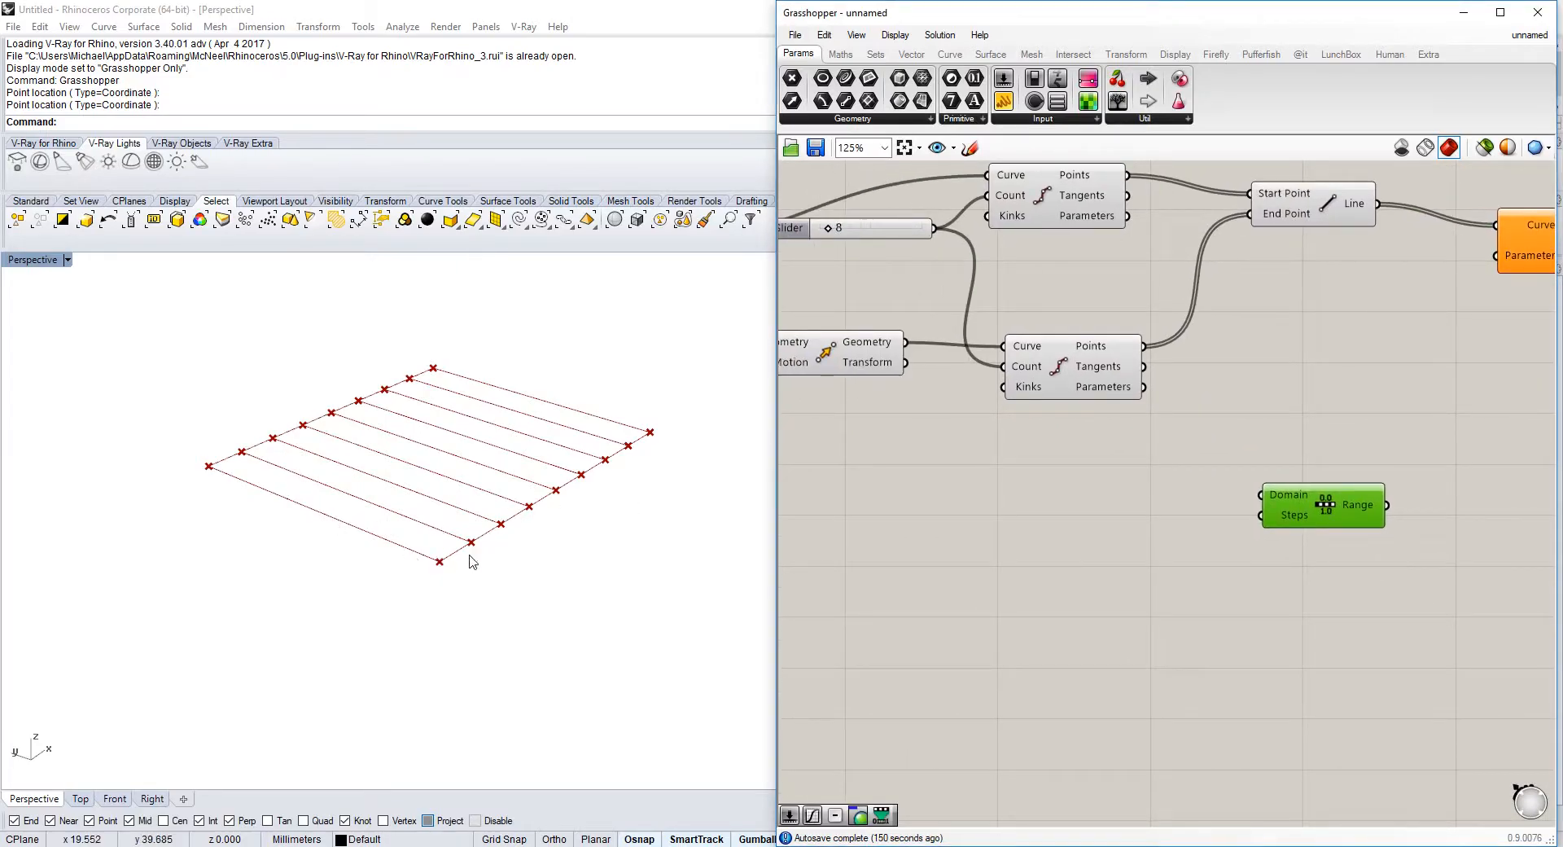
- Examine the Range component's Domain and Steps inputs and the upstream sliders that could feed them
{"action": "right_click_drag", "start_coordinate": [1174, 252], "coordinate": [1200, 522]}
{"action": "right_click_drag", "start_coordinate": [1046, 298], "coordinate": [1405, 587]}
{"action": "scroll", "coordinate": [952, 377], "scroll_direction": "down", "scroll_amount": 1}
{"action": "right_click_drag", "start_coordinate": [1194, 512], "coordinate": [1050, 342]}
{"action": "mouse_move", "coordinate": [1408, 670]}
{"action": "right_mouse_down"}
{"action": "mouse_move", "coordinate": [1235, 478]}
{"action": "mouse_move", "coordinate": [1116, 377]}
{"action": "right_mouse_up"}
{"action": "scroll", "coordinate": [1085, 456], "scroll_direction": "up", "scroll_amount": 2}
{"action": "right_click_drag", "start_coordinate": [1091, 452], "coordinate": [1205, 507]}
{"action": "mouse_move", "coordinate": [1164, 509]}
{"action": "scroll", "coordinate": [1200, 490], "scroll_direction": "down", "scroll_amount": 1}
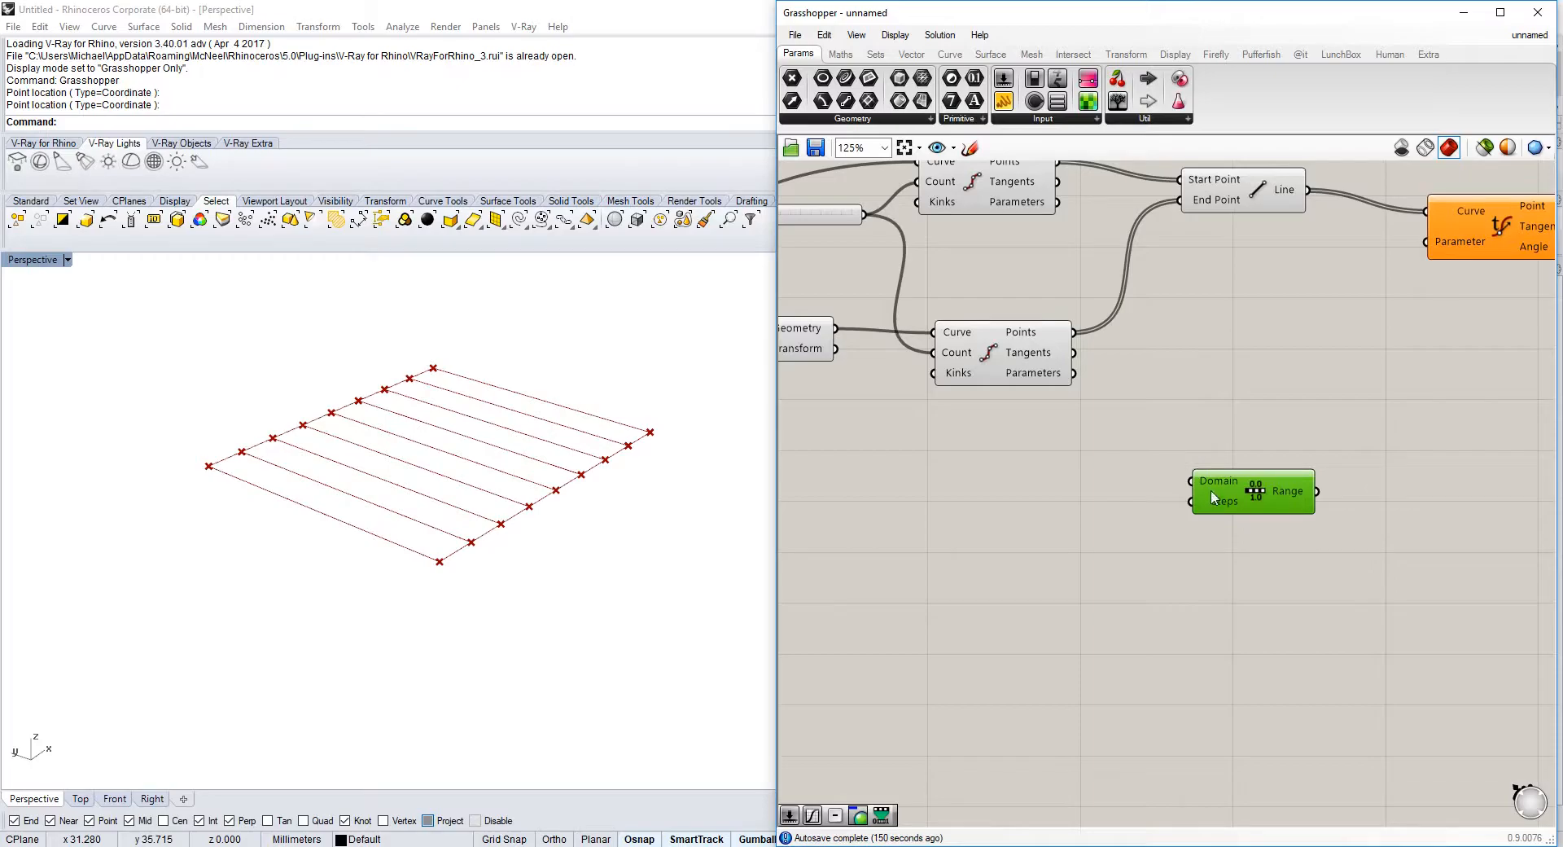
{"action": "right_click_drag", "start_coordinate": [949, 371], "coordinate": [994, 372]}
{"action": "left_click_drag", "start_coordinate": [912, 225], "coordinate": [1184, 499]}
{"action": "scroll", "coordinate": [1103, 415], "scroll_direction": "down", "scroll_amount": 5}
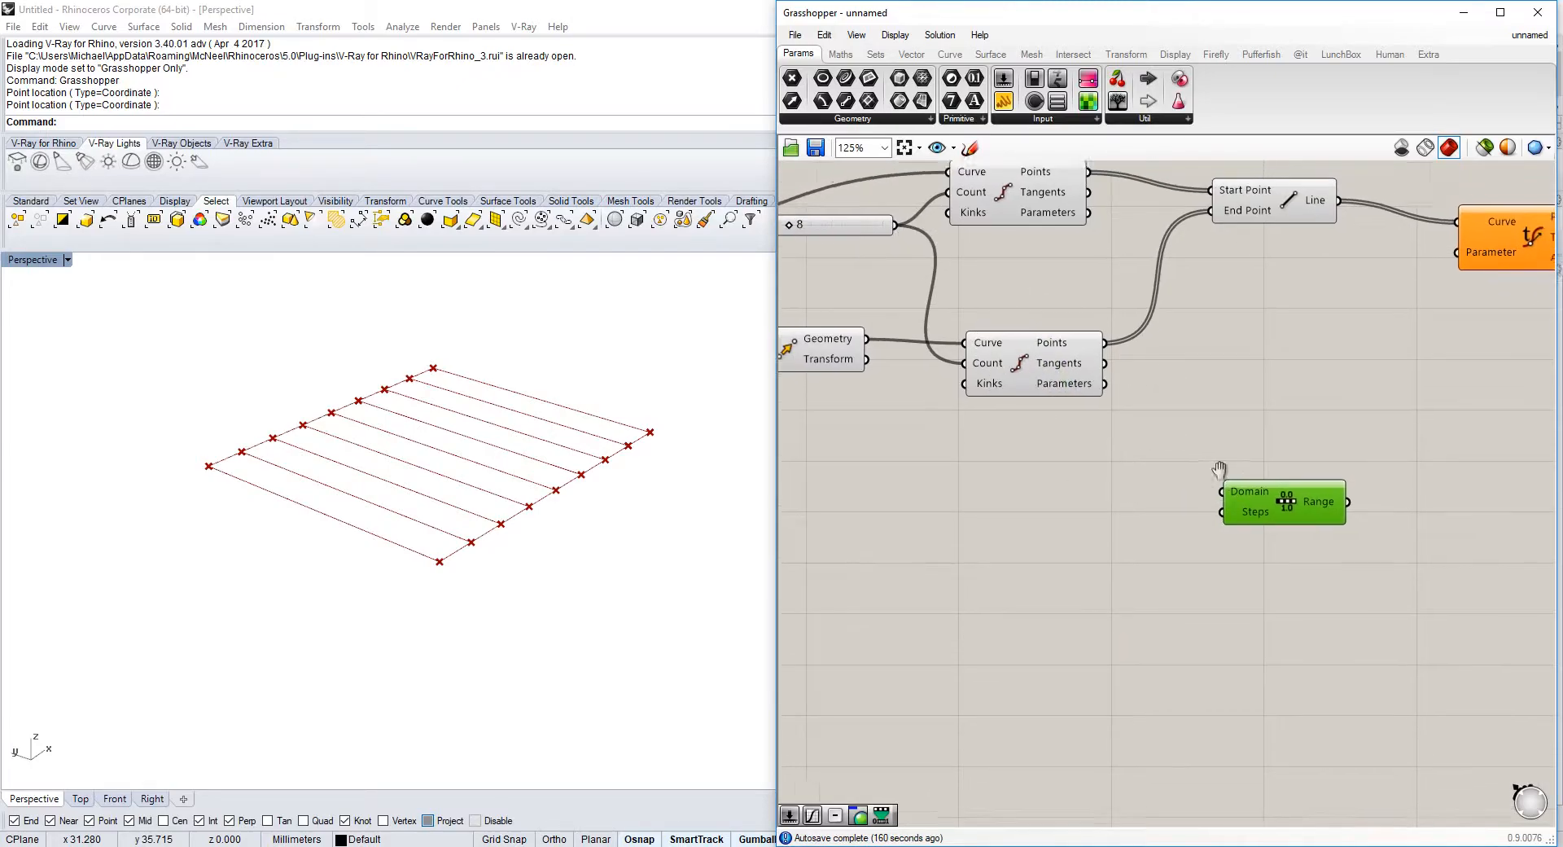
{"action": "scroll", "coordinate": [950, 391], "scroll_direction": "up", "scroll_amount": 3}
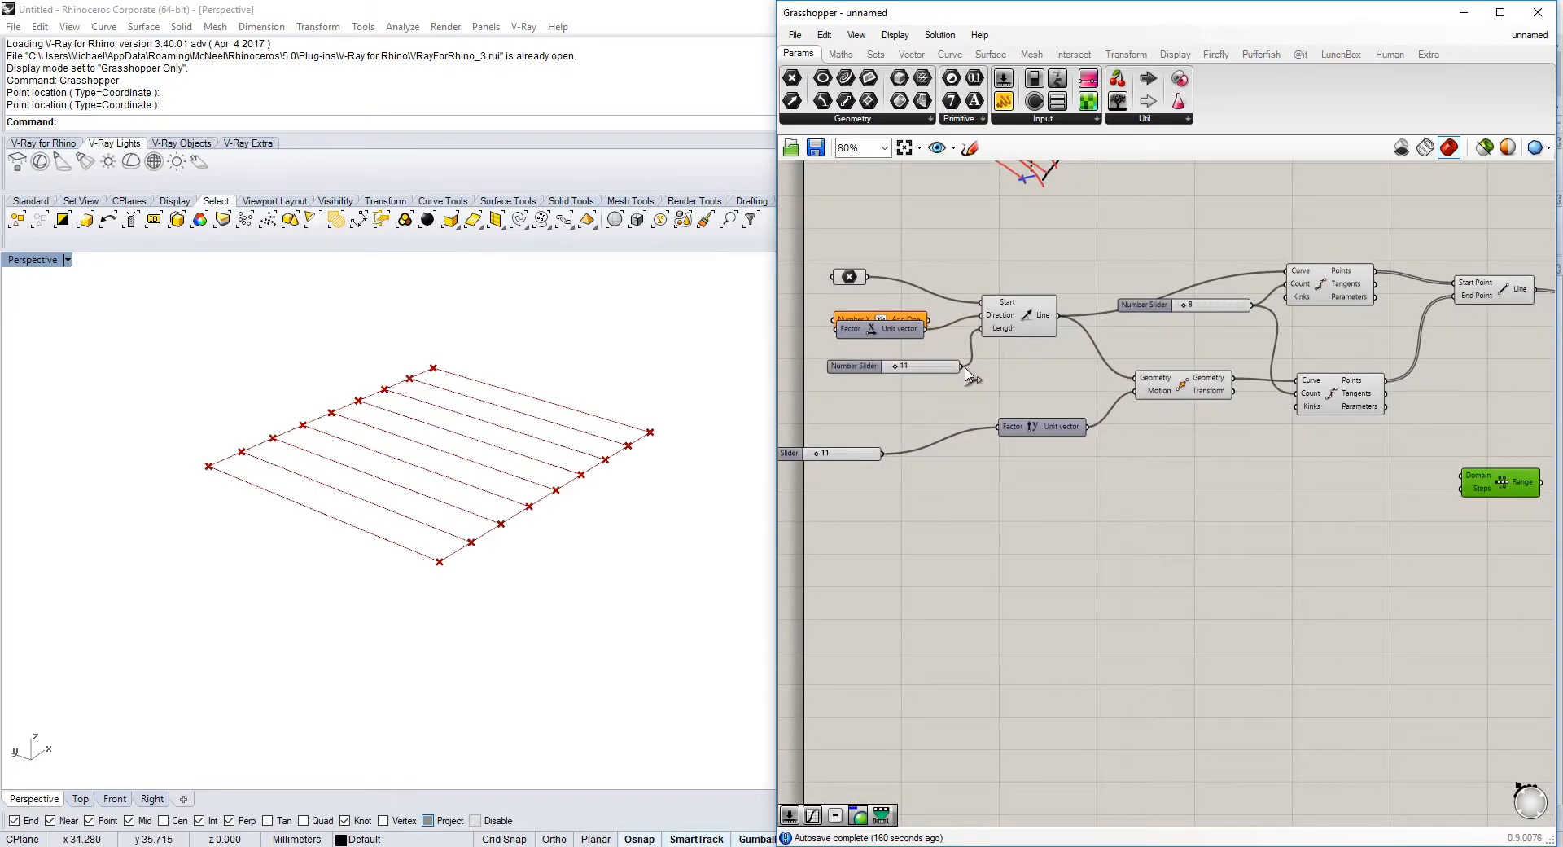
- Try feeding the Range component's Domain input from the Unit Y factor slider
{"action": "left_click_drag", "start_coordinate": [964, 368], "coordinate": [1065, 418]}
{"action": "scroll", "coordinate": [964, 369], "scroll_direction": "down", "scroll_amount": 2}
{"action": "scroll", "coordinate": [1466, 452], "scroll_direction": "up", "scroll_amount": 3}
{"action": "key", "text": "ctrl+z"}
{"action": "scroll", "coordinate": [1035, 397], "scroll_direction": "down", "scroll_amount": 1}
{"action": "right_click_drag", "start_coordinate": [1035, 381], "coordinate": [1538, 358]}
{"action": "scroll", "coordinate": [988, 377], "scroll_direction": "down", "scroll_amount": 1}
{"action": "left_click_drag", "start_coordinate": [986, 378], "coordinate": [1128, 379]}
{"action": "right_click_drag", "start_coordinate": [1502, 390], "coordinate": [1129, 378]}
{"action": "scroll", "coordinate": [1058, 373], "scroll_direction": "up", "scroll_amount": 3}
{"action": "left_click_drag", "start_coordinate": [1128, 379], "coordinate": [1103, 404]}
{"action": "scroll", "coordinate": [1087, 406], "scroll_direction": "down", "scroll_amount": 2}
{"action": "right_click_drag", "start_coordinate": [1029, 412], "coordinate": [1168, 400]}
{"action": "scroll", "coordinate": [1179, 417], "scroll_direction": "up", "scroll_amount": 2}
{"action": "mouse_move", "coordinate": [1195, 429]}
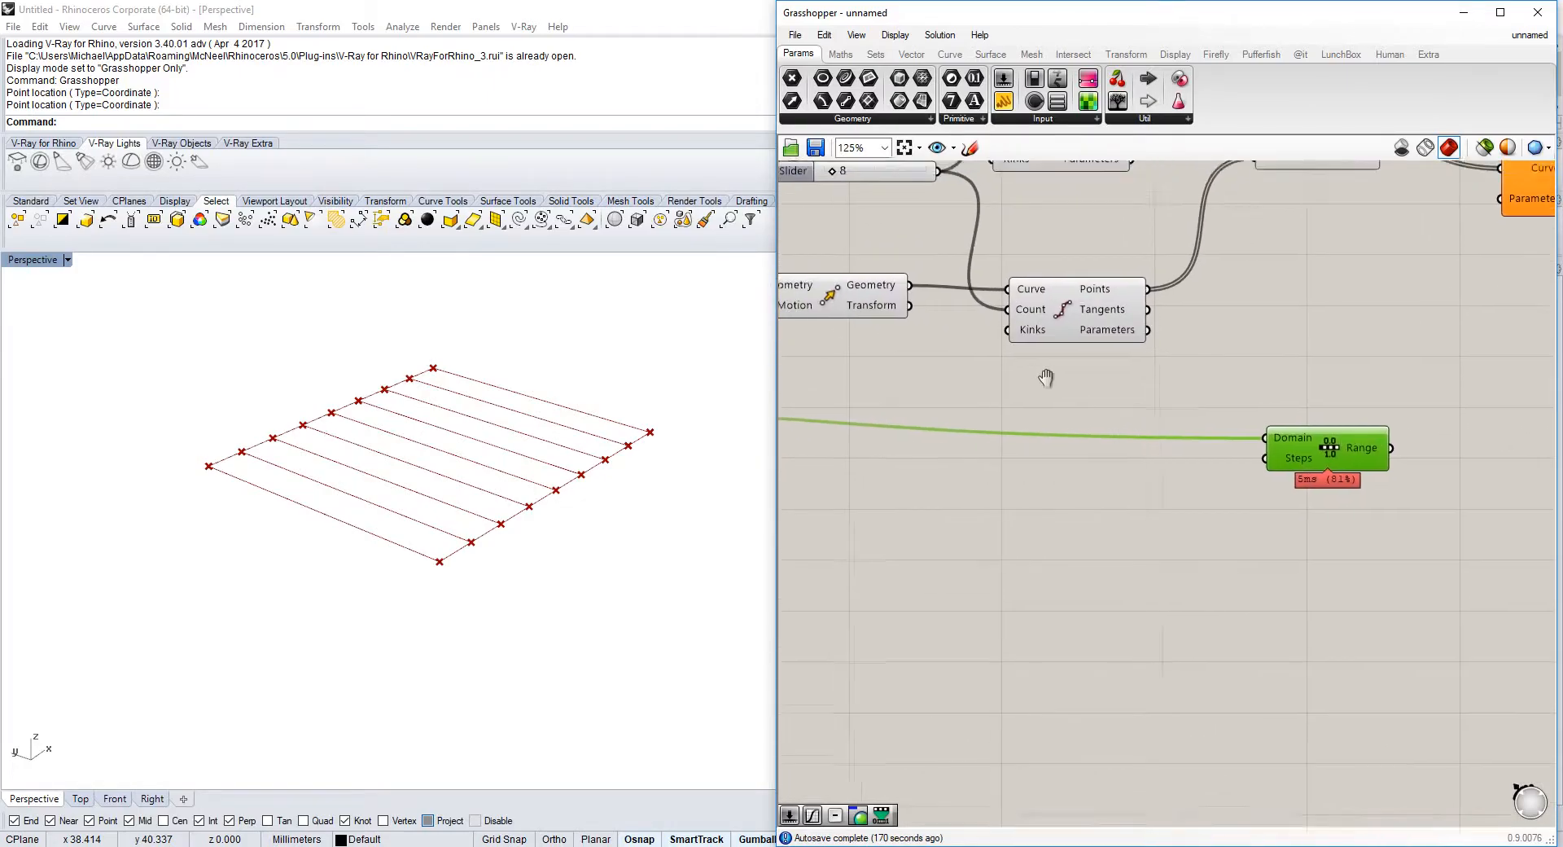
- Add a Subtraction component and feed its B input from a new number slider set to 1
{"action": "double_click", "coordinate": [1120, 256]}
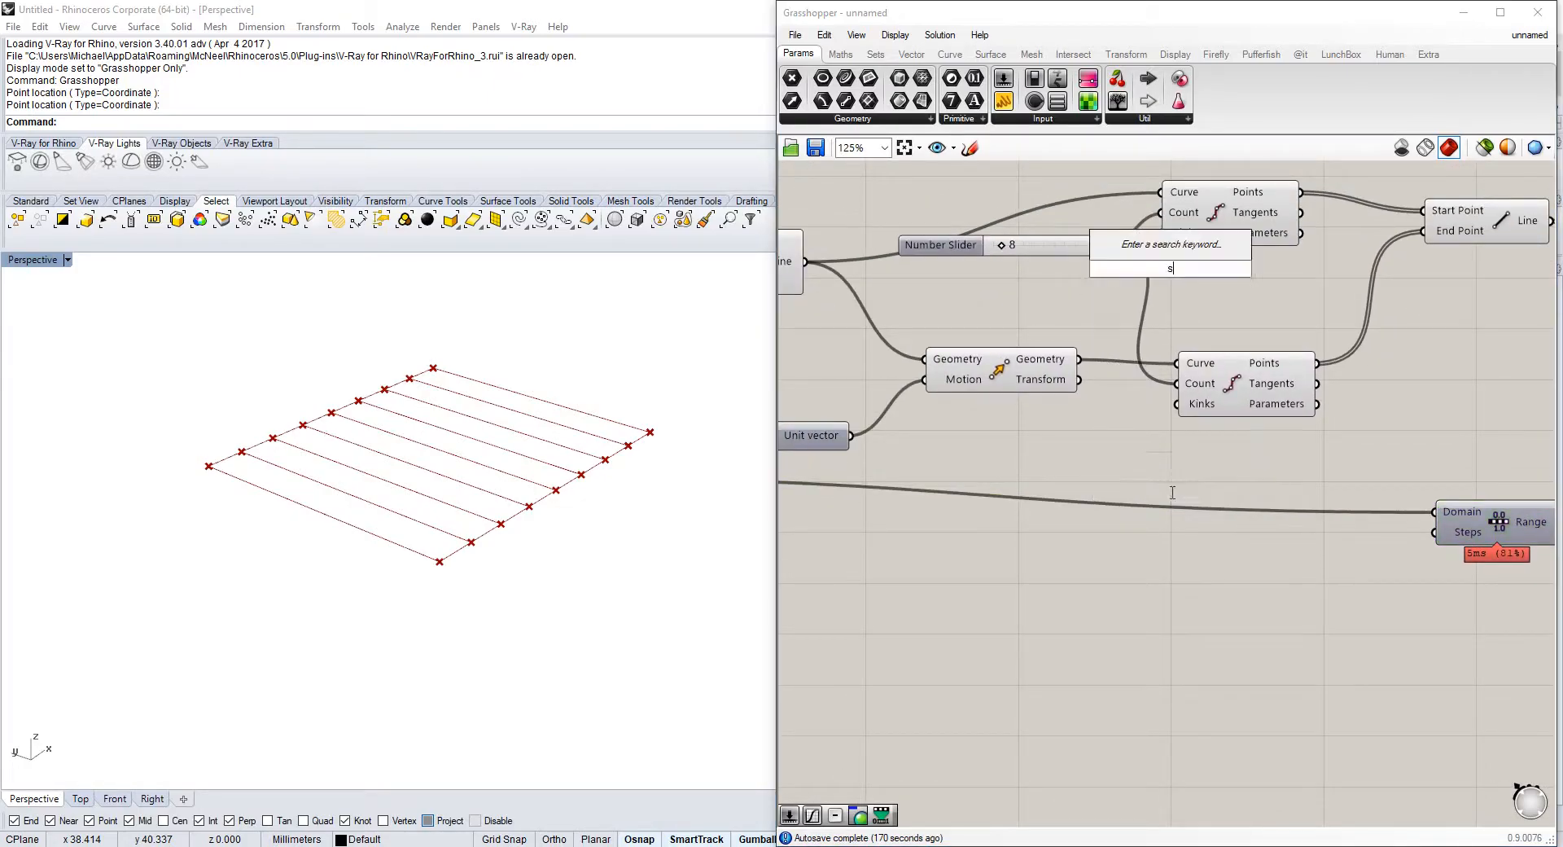
{"action": "type", "text": "subtr"}
{"action": "key", "text": "Return"}
{"action": "double_click", "coordinate": [968, 533]}
{"action": "type", "text": "1"}
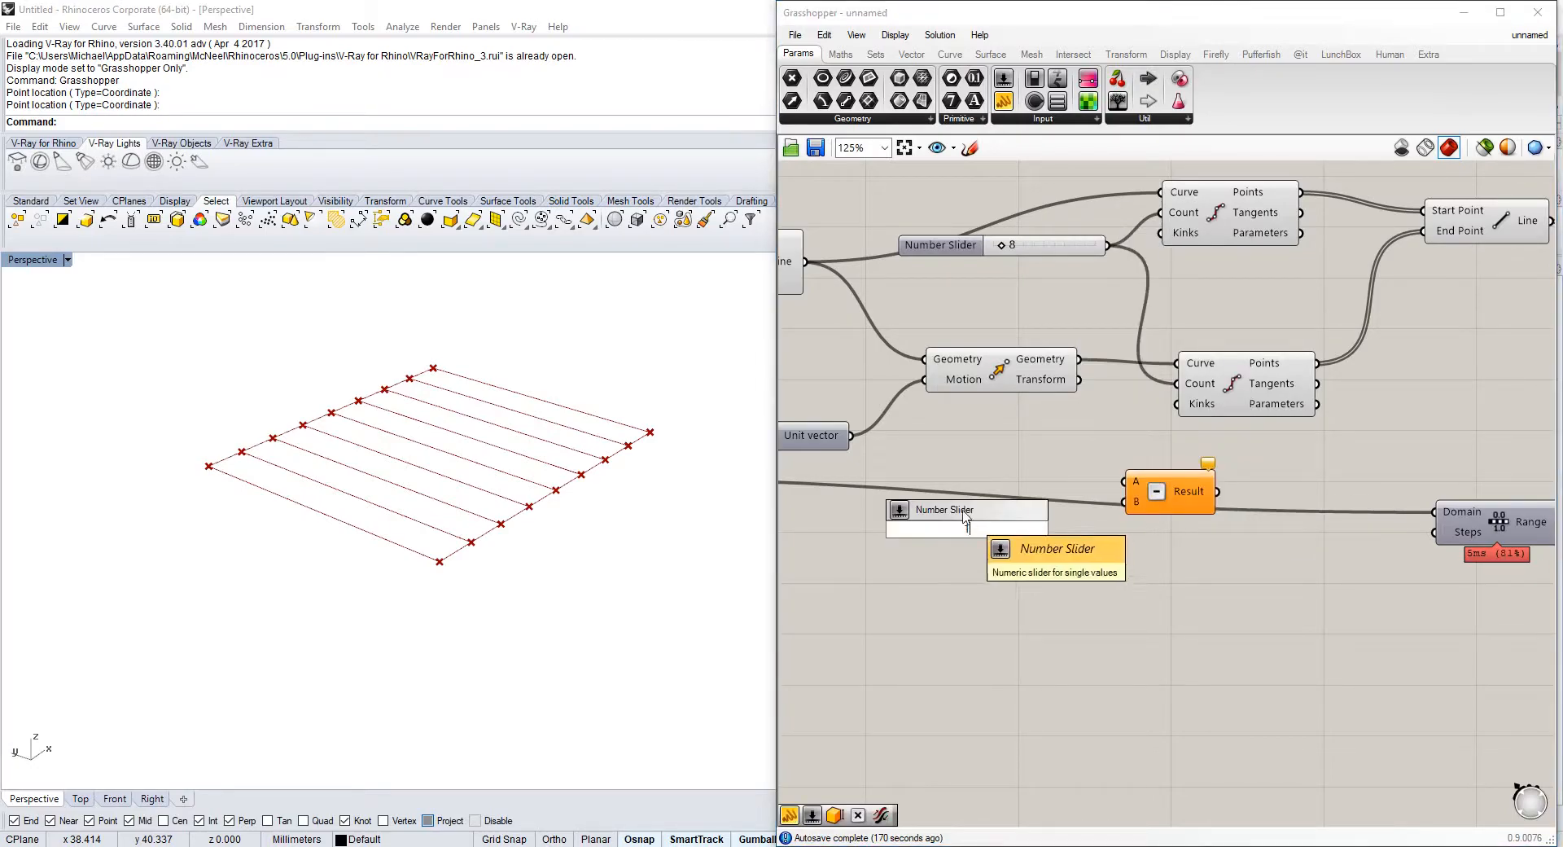
{"action": "key", "text": "Return"}
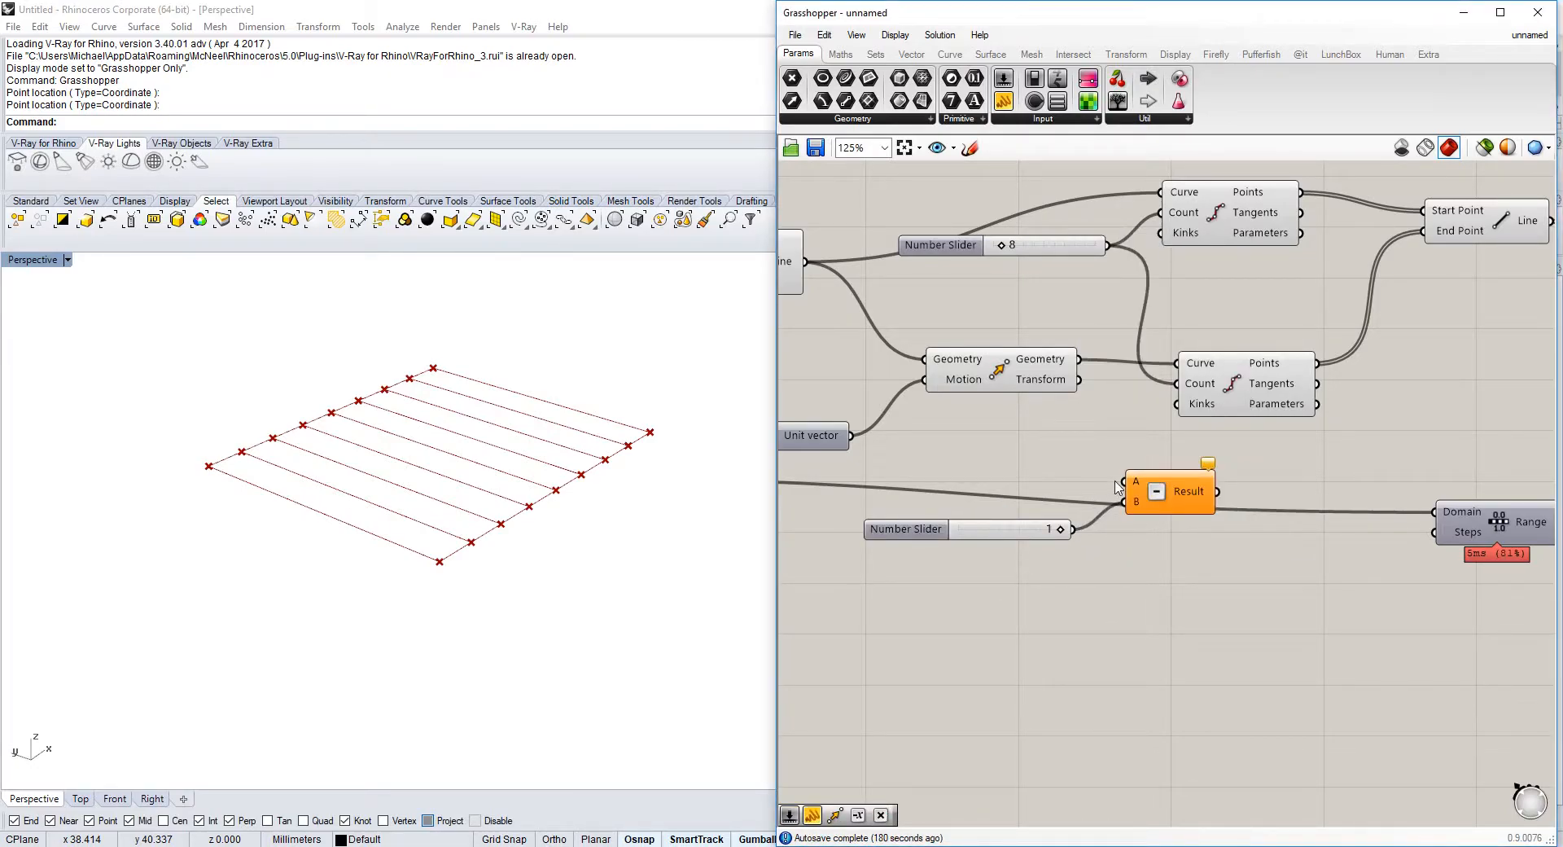
- Connect the division count slider to Subtraction's A input and its Result to the Range component's Steps input
{"action": "left_click_drag", "start_coordinate": [1127, 366], "coordinate": [1108, 244]}
{"action": "right_click_drag", "start_coordinate": [1155, 489], "coordinate": [882, 441]}
{"action": "left_click_drag", "start_coordinate": [943, 444], "coordinate": [1162, 484]}
{"action": "right_click_drag", "start_coordinate": [1295, 461], "coordinate": [1203, 506]}
- Connect the Range output to Evaluate Curve's Parameter input and disconnect the Unit Y slider from Range's Domain
{"action": "left_click_drag", "start_coordinate": [1232, 472], "coordinate": [1348, 267]}
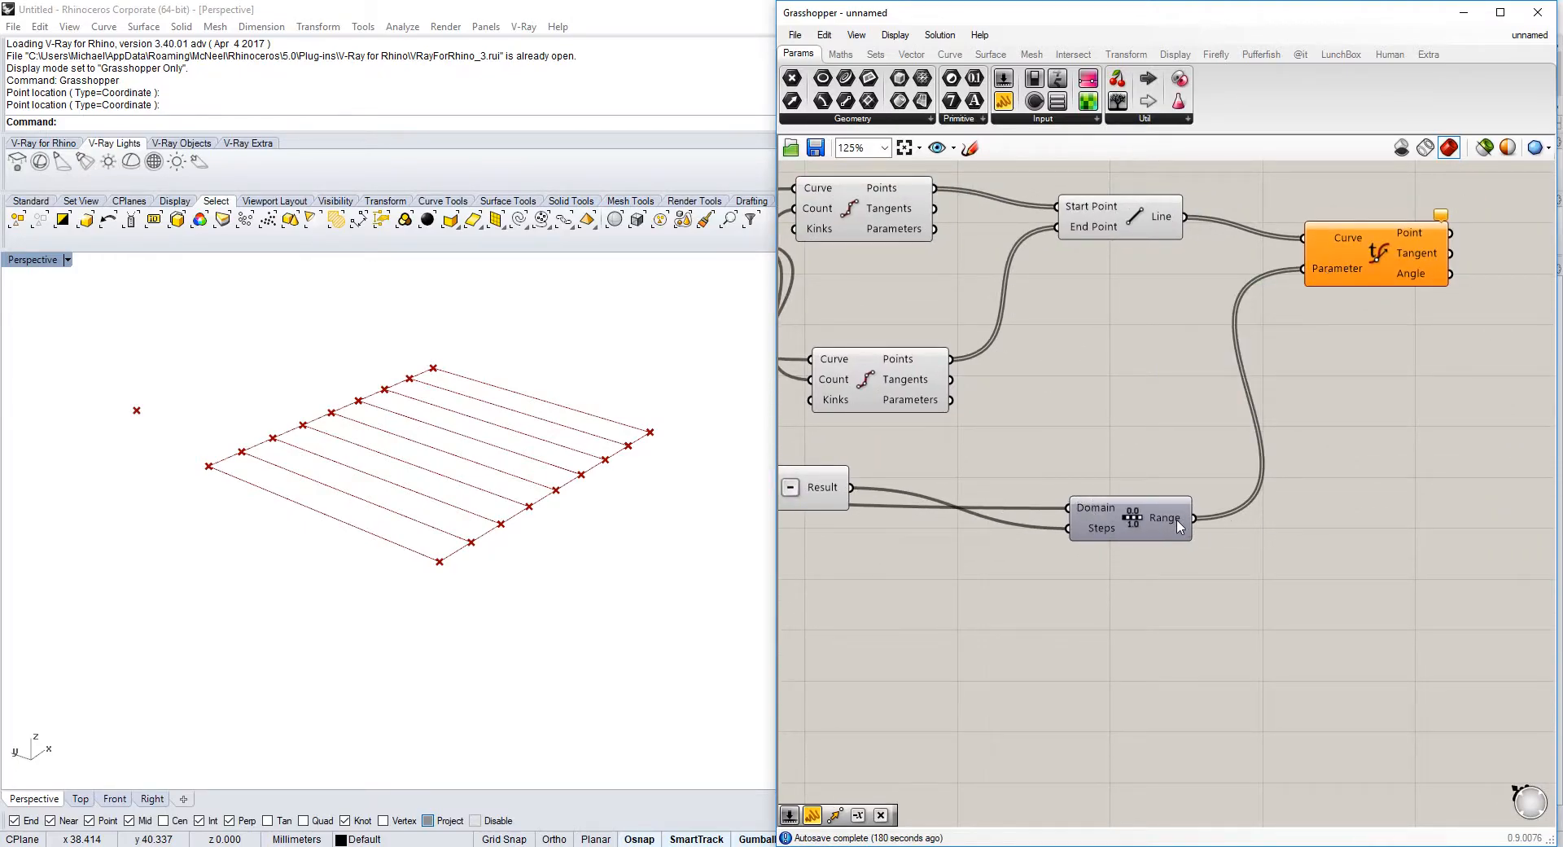
{"action": "right_click_drag", "start_coordinate": [1016, 522], "coordinate": [1162, 481]}
{"action": "scroll", "coordinate": [1214, 475], "scroll_direction": "down", "scroll_amount": 5}
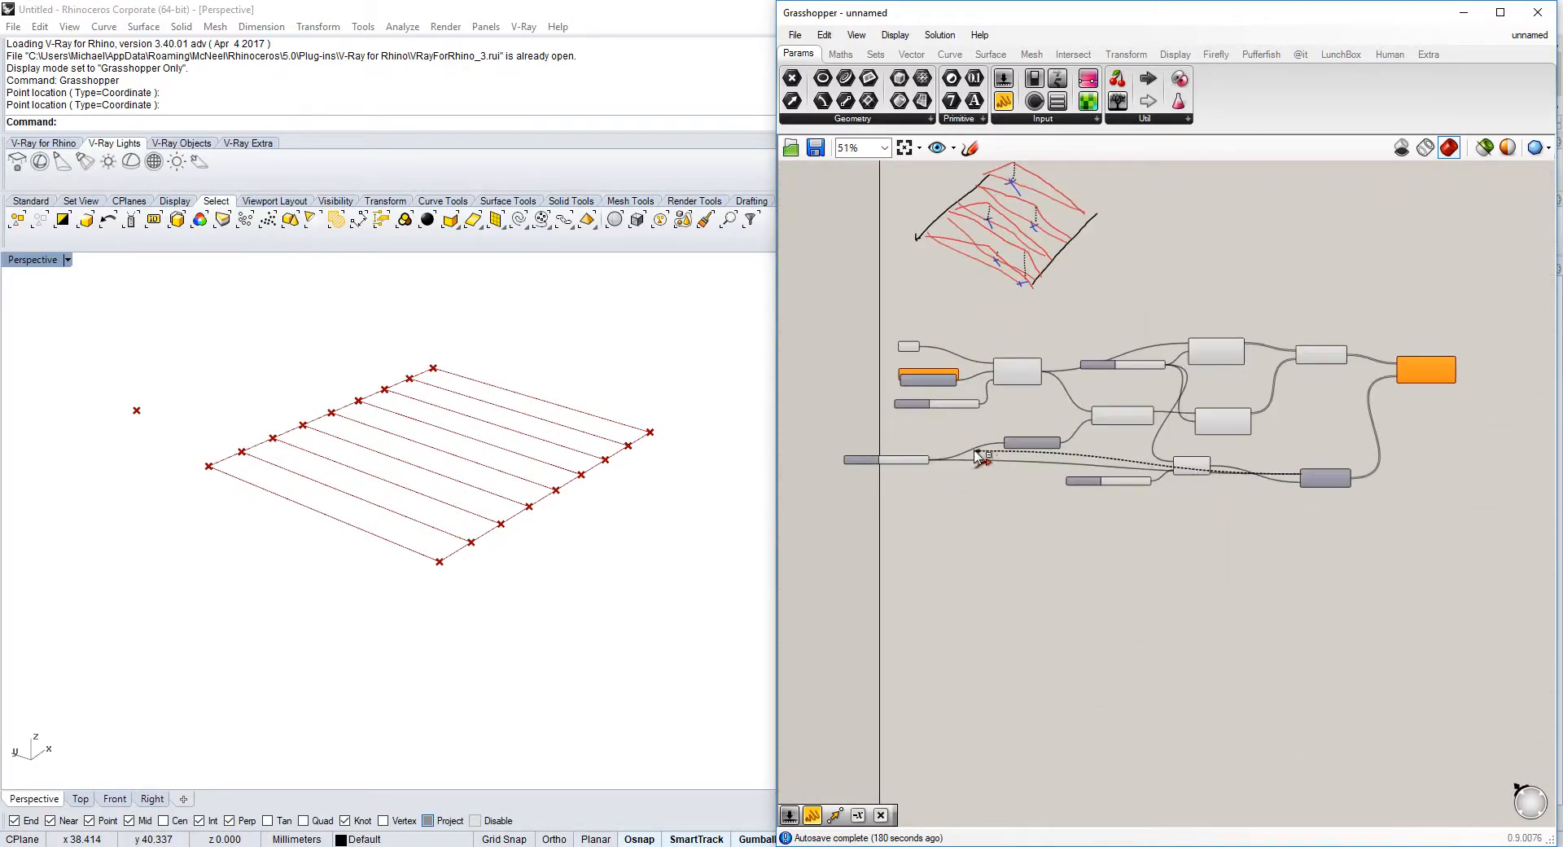
{"action": "right_click_drag", "start_coordinate": [580, 468], "coordinate": [480, 526]}
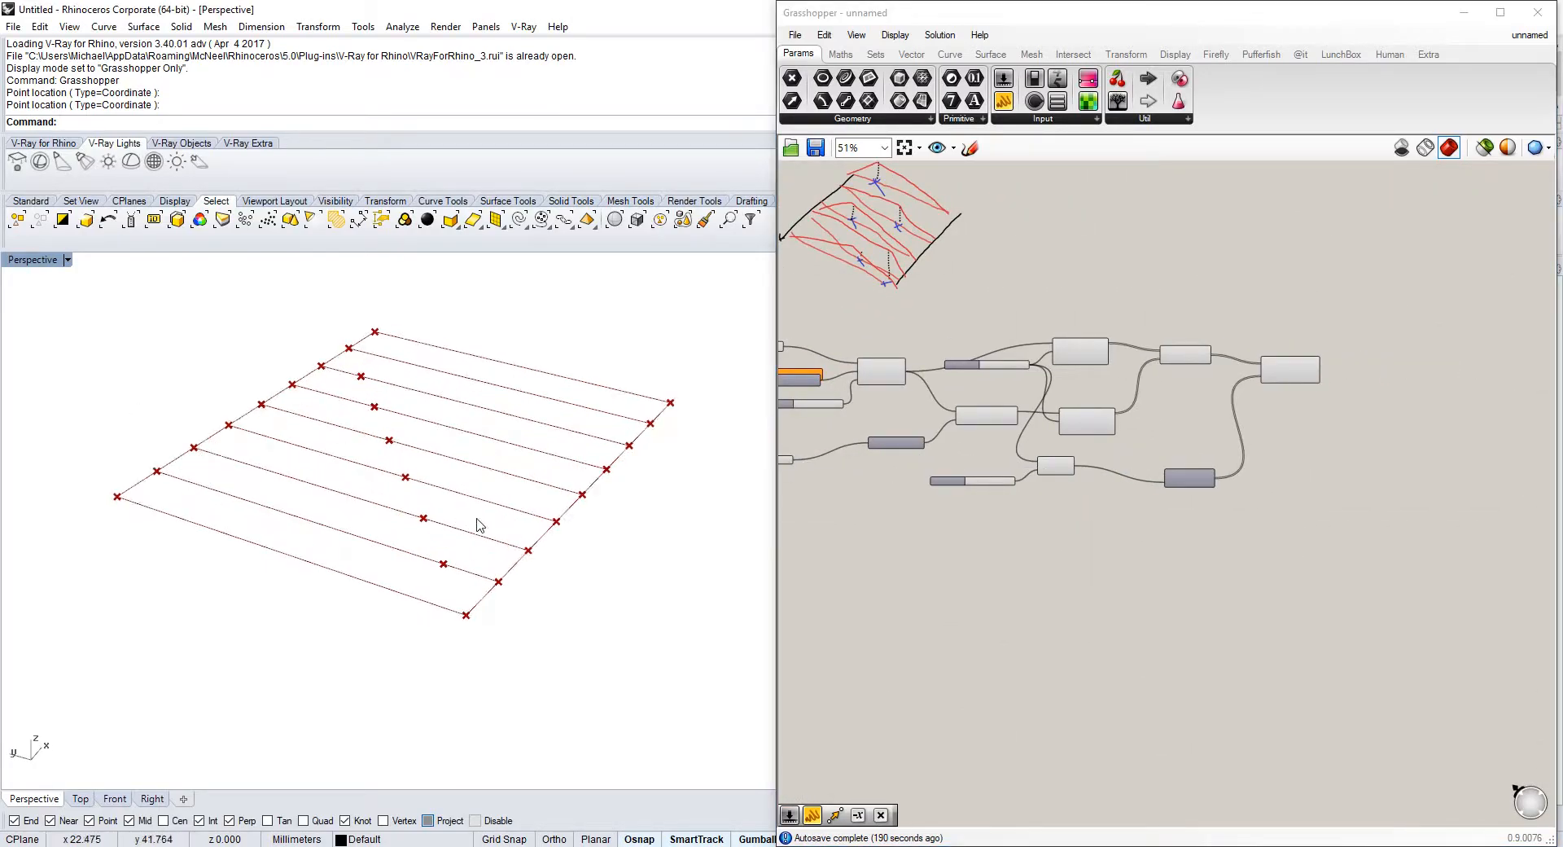
- Connect the division count slider directly to the Range component's Steps input in place of the Subtraction result
{"action": "scroll", "coordinate": [1224, 560], "scroll_direction": "up", "scroll_amount": 5}
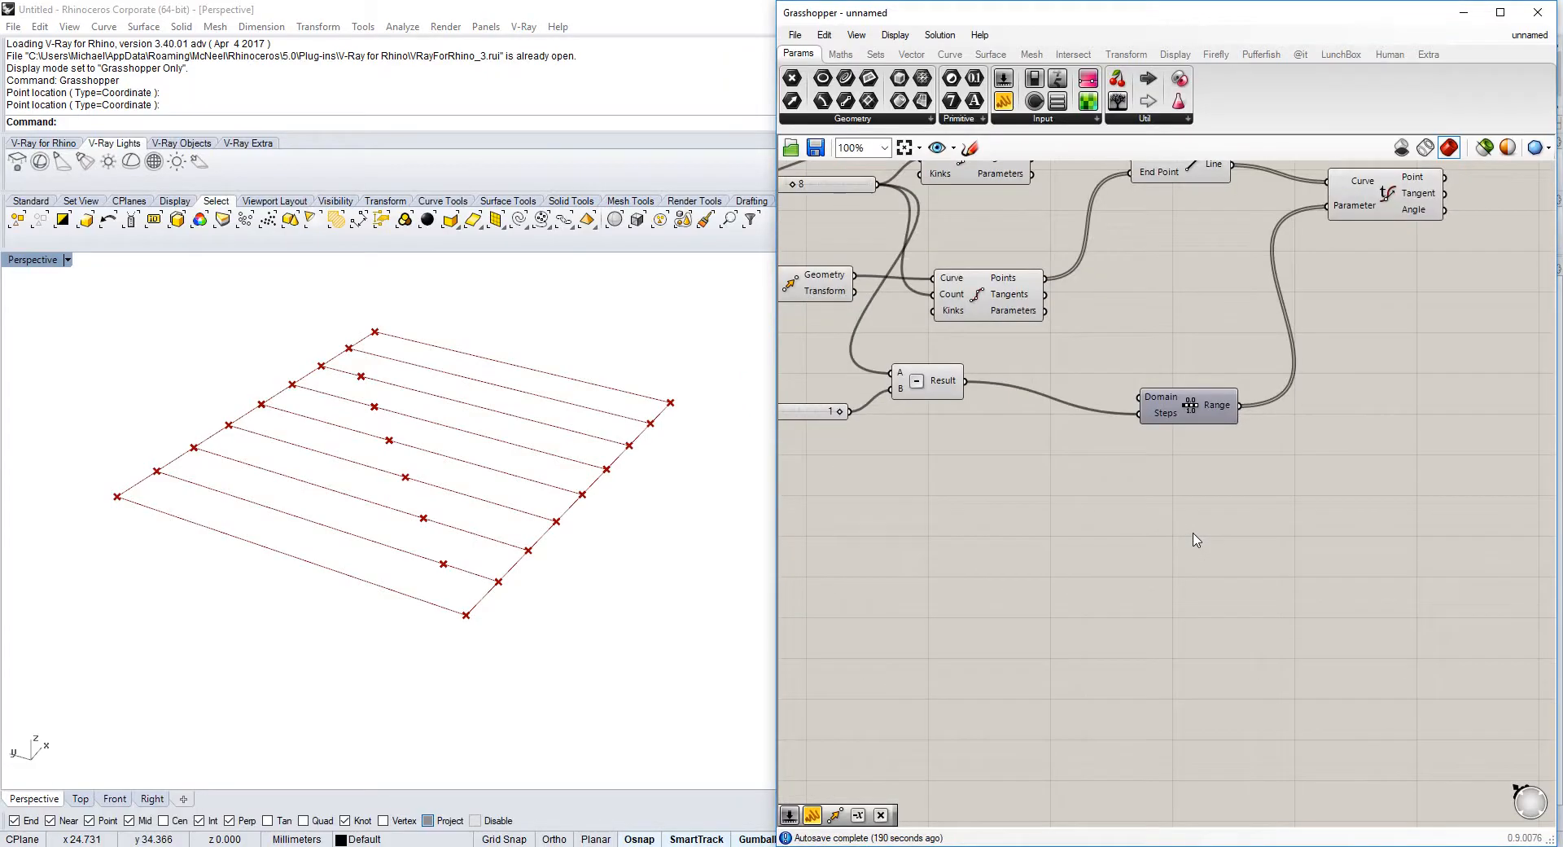
{"action": "scroll", "coordinate": [1148, 411], "scroll_direction": "up", "scroll_amount": 1}
{"action": "scroll", "coordinate": [1161, 411], "scroll_direction": "down", "scroll_amount": 2}
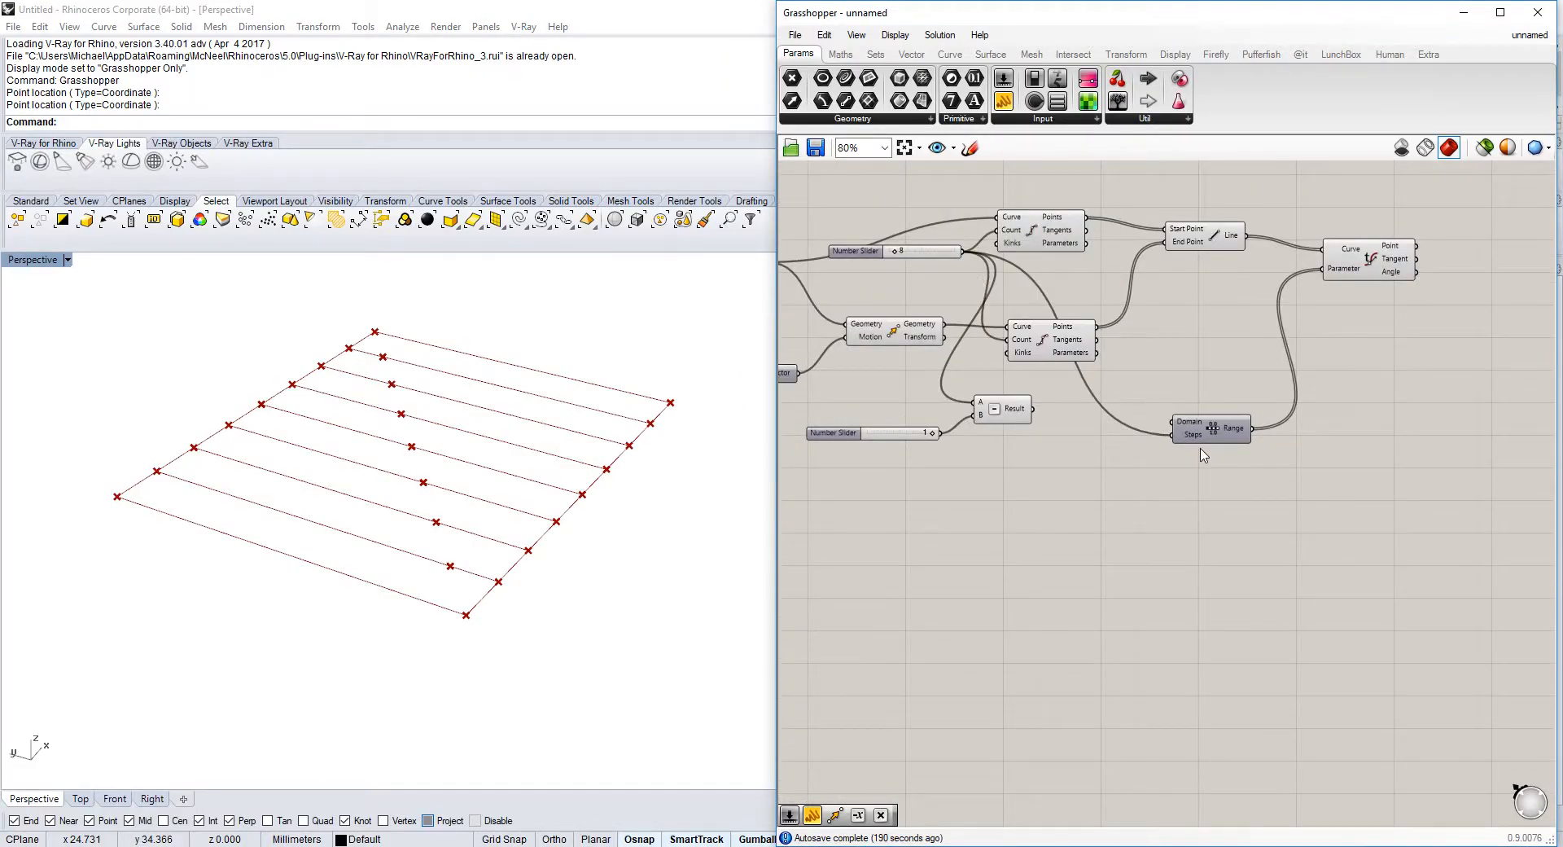
{"action": "scroll", "coordinate": [1200, 448], "scroll_direction": "up", "scroll_amount": 4}
{"action": "right_click_drag", "start_coordinate": [1200, 448], "coordinate": [1203, 507]}
{"action": "scroll", "coordinate": [1213, 484], "scroll_direction": "down", "scroll_amount": 4}
{"action": "scroll", "coordinate": [1062, 324], "scroll_direction": "up", "scroll_amount": 2}
{"action": "right_click_drag", "start_coordinate": [1033, 220], "coordinate": [1044, 295]}
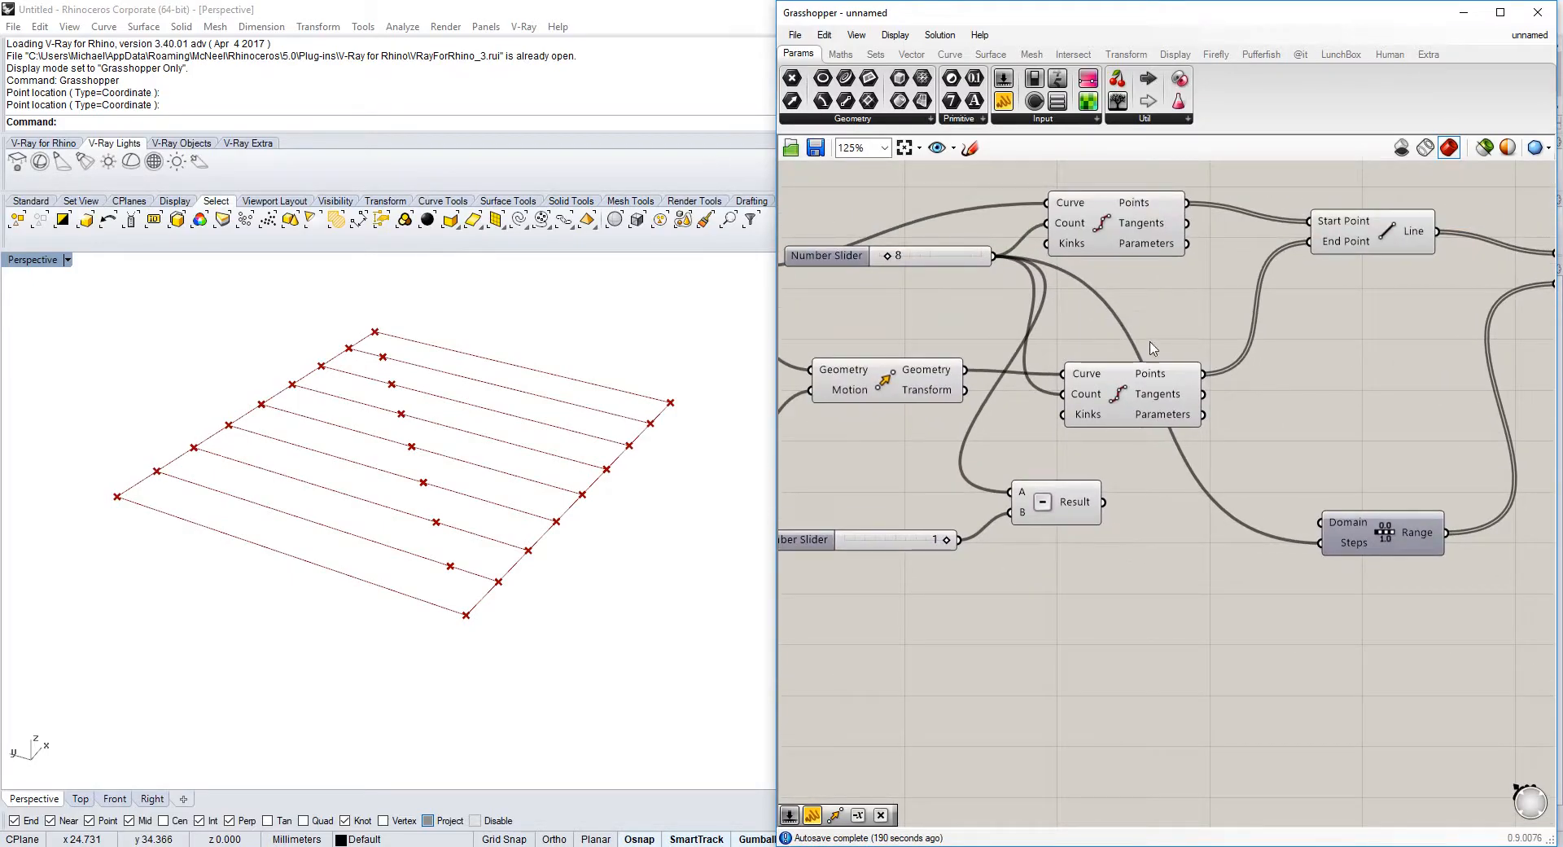
- Delete the Subtraction component together with its number slider
{"action": "left_click_drag", "start_coordinate": [1101, 603], "coordinate": [896, 471]}
{"action": "key", "text": "Delete"}
{"action": "right_click_drag", "start_coordinate": [1243, 530], "coordinate": [1119, 528]}
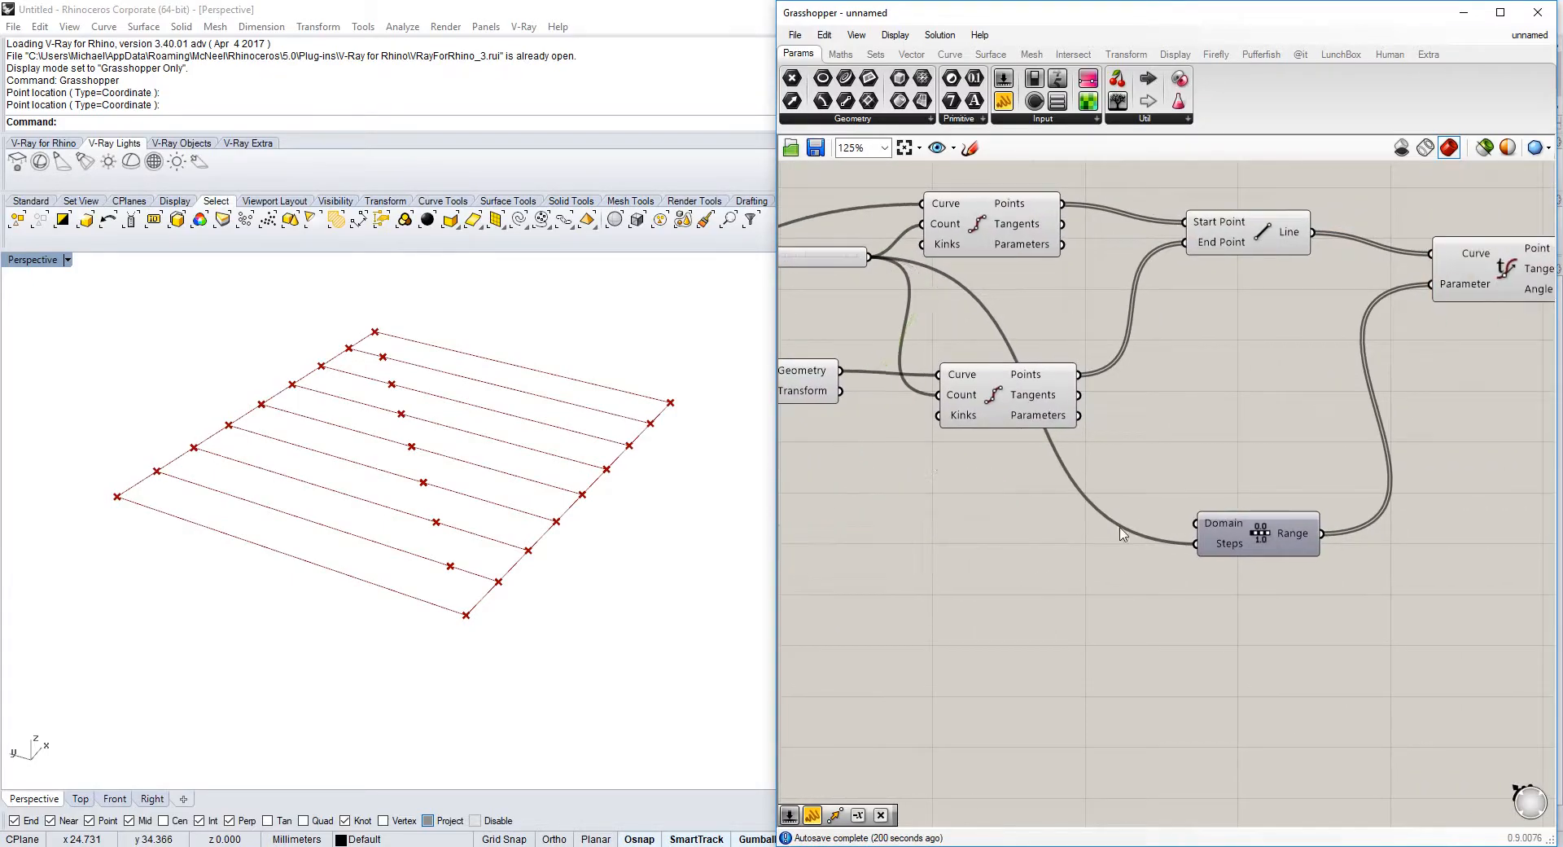
{"action": "scroll", "coordinate": [1276, 516], "scroll_direction": "up", "scroll_amount": 2}
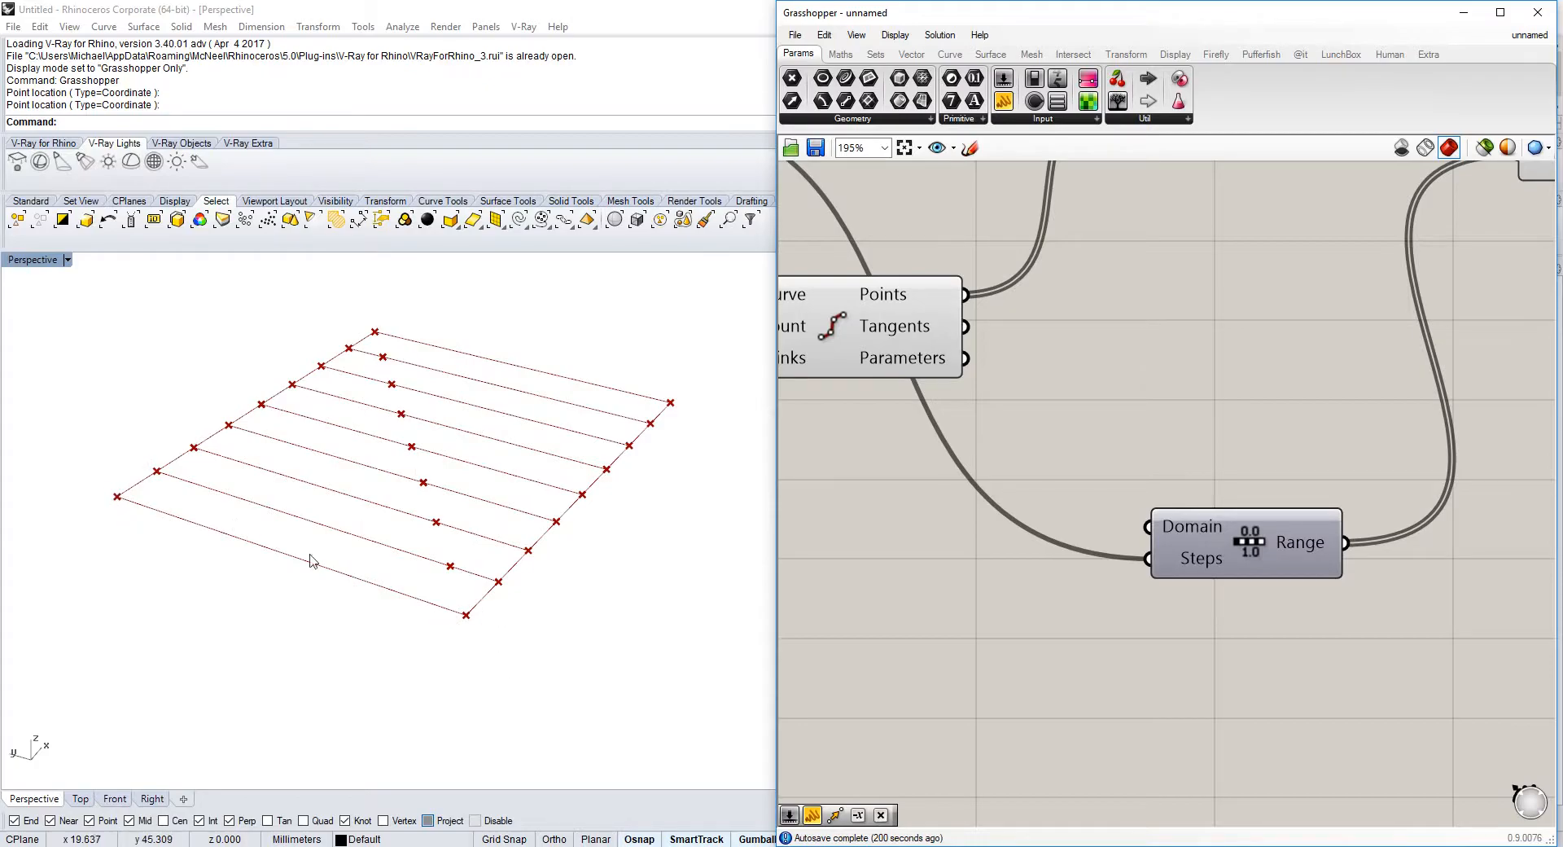
- Check the Range component's Domain input and move the Evaluate Curve component slightly farther from the Line component
{"action": "mouse_move", "coordinate": [1174, 530]}
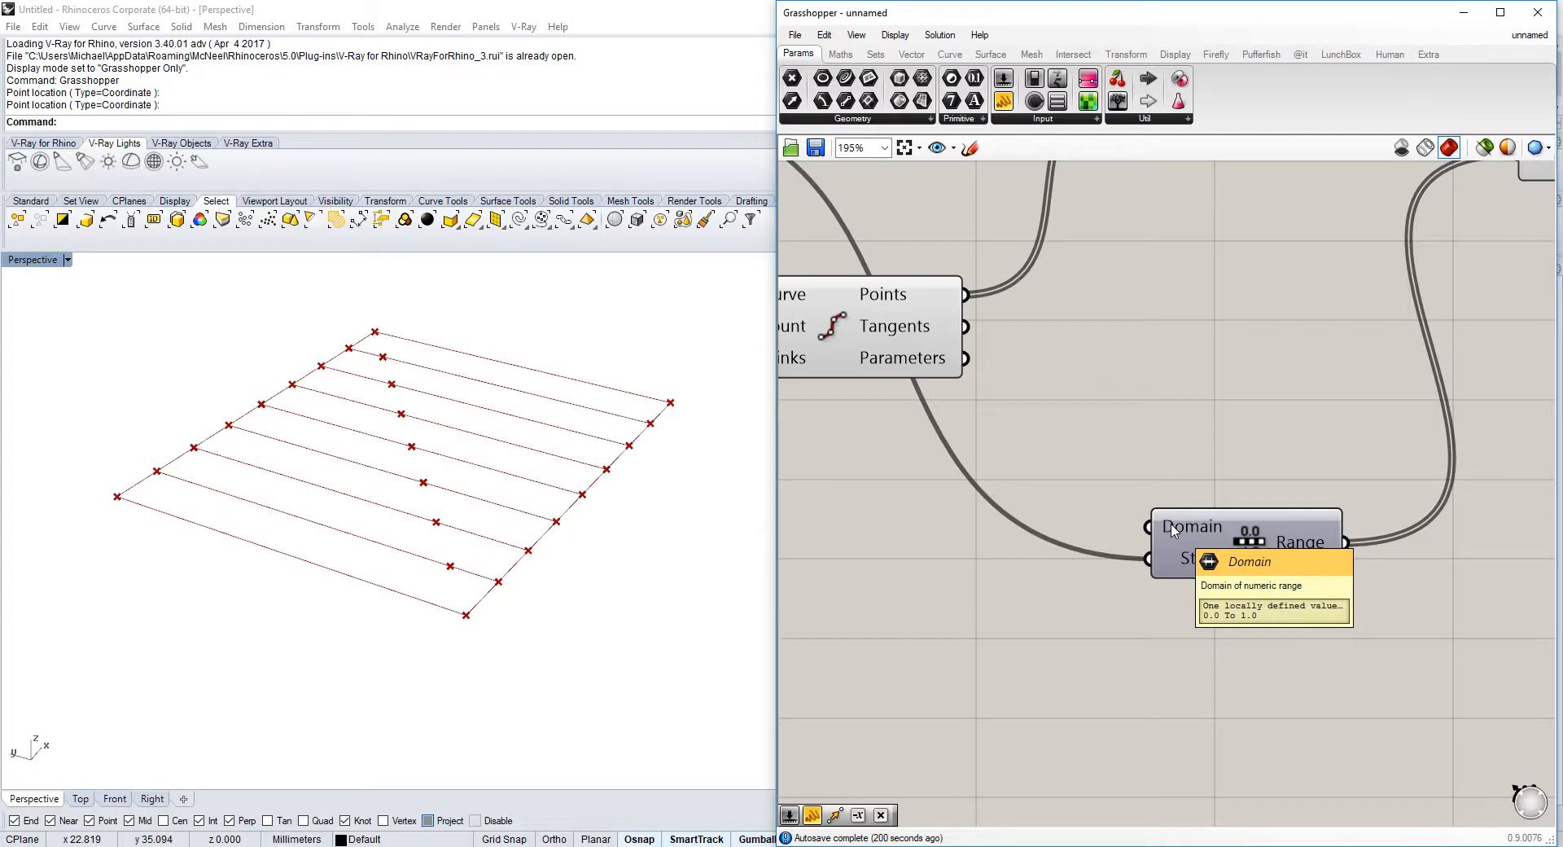
{"action": "scroll", "coordinate": [1173, 530], "scroll_direction": "down", "scroll_amount": 1}
{"action": "right_click_drag", "start_coordinate": [1387, 508], "coordinate": [1265, 515]}
{"action": "right_click_drag", "start_coordinate": [1312, 331], "coordinate": [1069, 460]}
{"action": "left_click_drag", "start_coordinate": [1180, 336], "coordinate": [1263, 392]}
{"action": "right_click_drag", "start_coordinate": [1065, 444], "coordinate": [894, 376]}
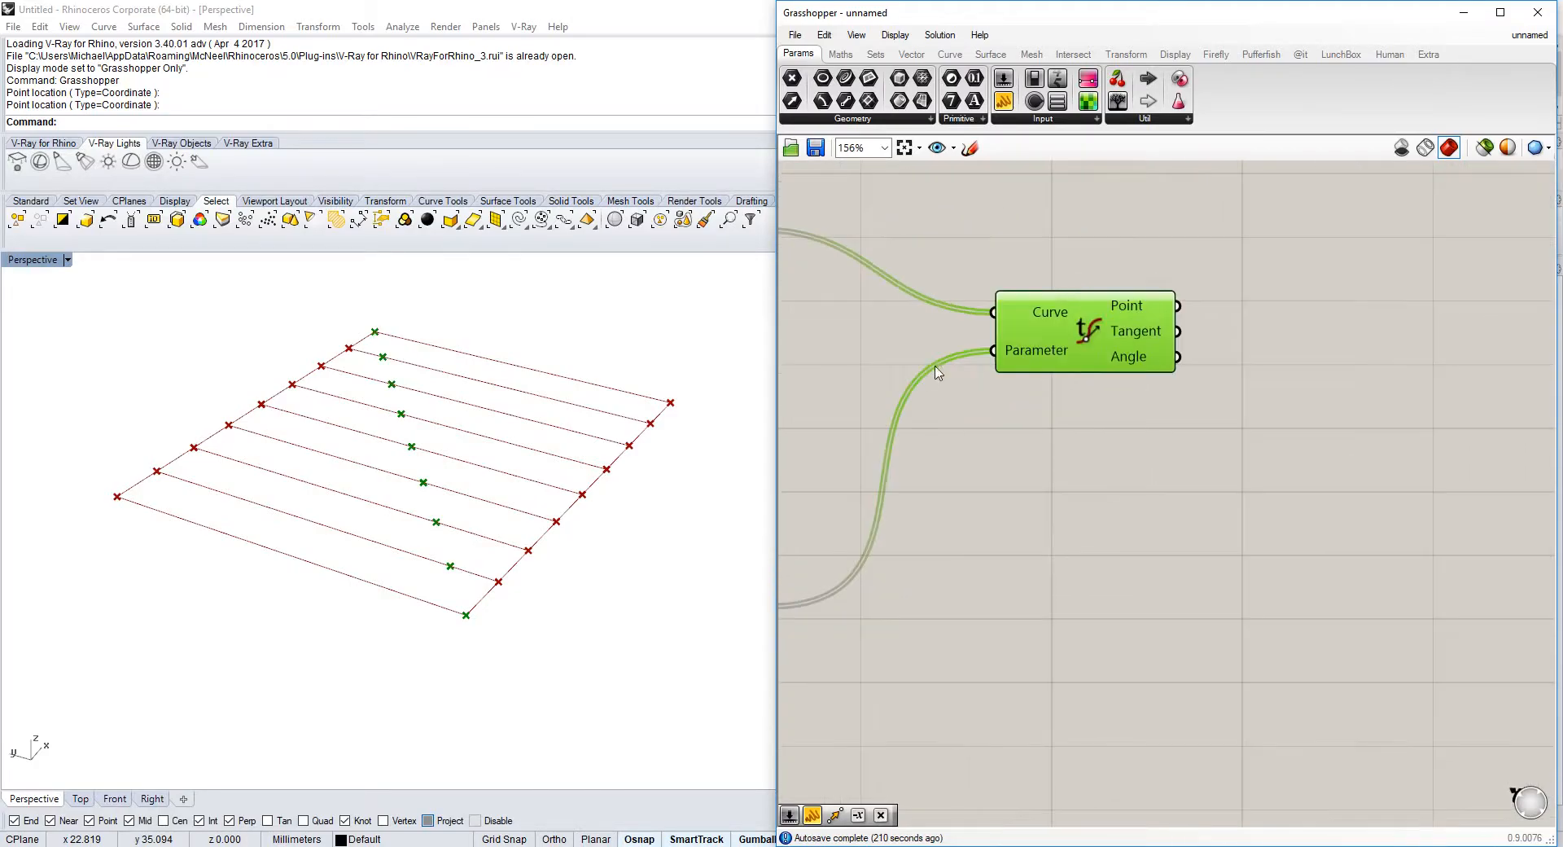
- Add a Jitter component and place it beside the Evaluate Curve component
{"action": "double_click", "coordinate": [1273, 454]}
{"action": "type", "text": "jitter"}
{"action": "key", "text": "Return"}
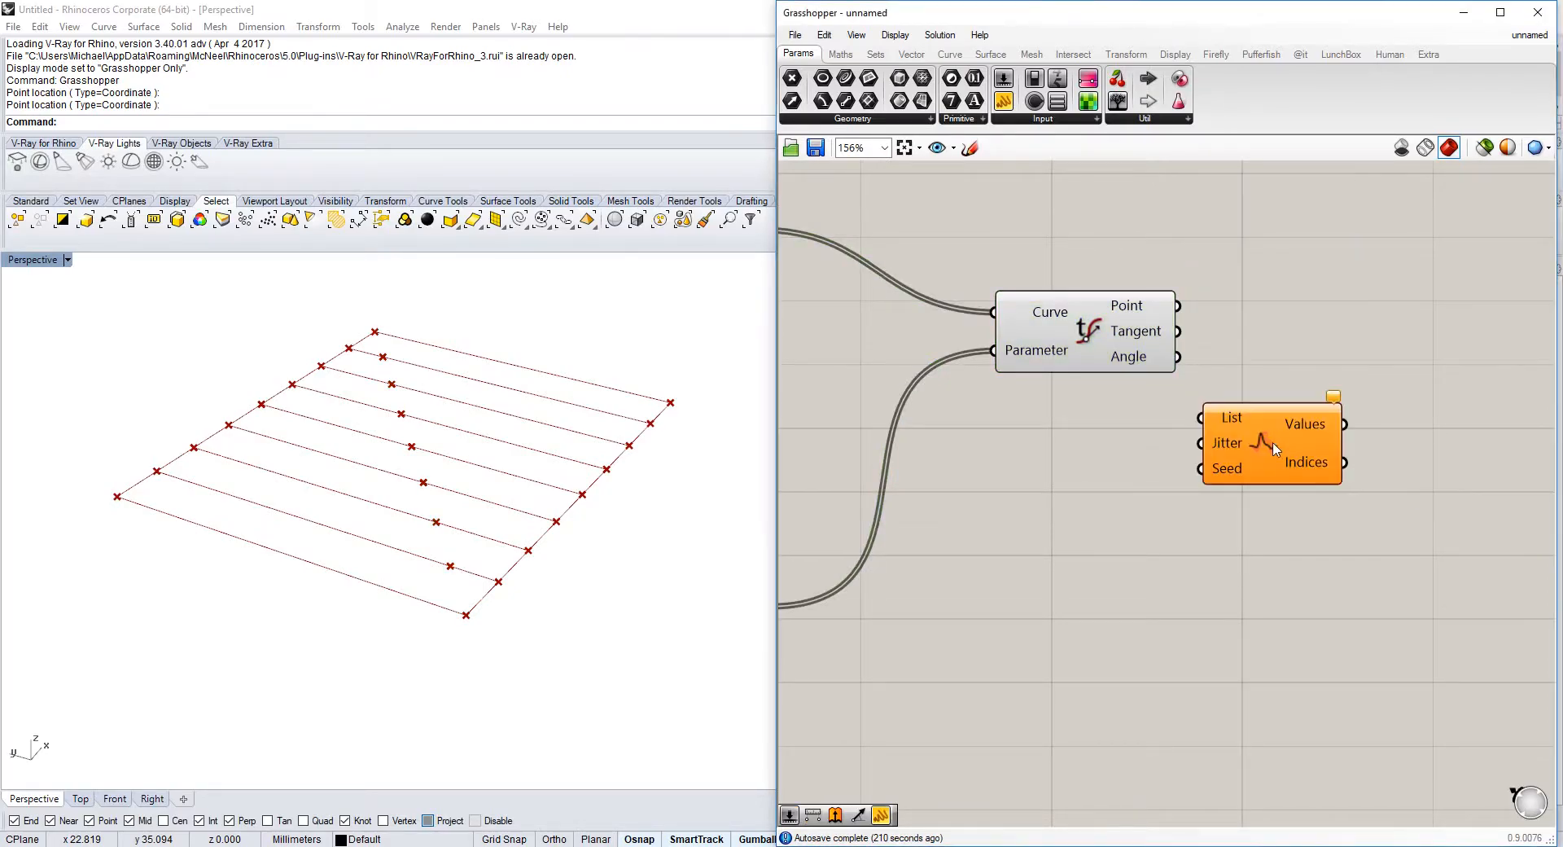
{"action": "left_click_drag", "start_coordinate": [1272, 439], "coordinate": [1333, 417]}
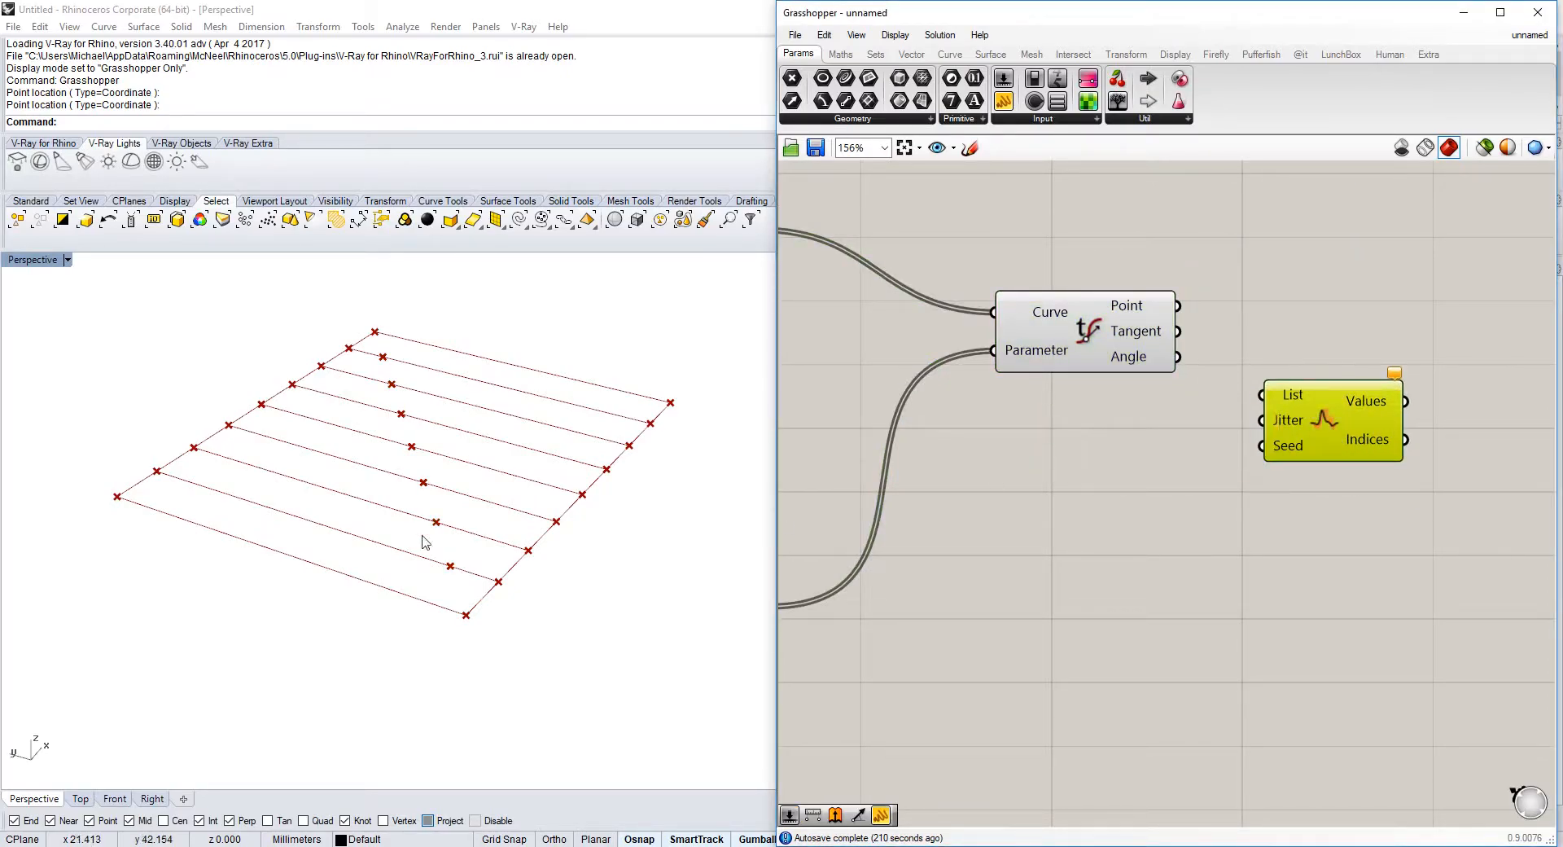
- Examine the Range output and its connection to Evaluate Curve's Parameter input
{"action": "right_click_drag", "start_coordinate": [977, 552], "coordinate": [1372, 405]}
{"action": "scroll", "coordinate": [1371, 406], "scroll_direction": "down", "scroll_amount": 2}
{"action": "scroll", "coordinate": [1189, 422], "scroll_direction": "up", "scroll_amount": 3}
{"action": "scroll", "coordinate": [1136, 470], "scroll_direction": "down", "scroll_amount": 1}
{"action": "right_click_drag", "start_coordinate": [1180, 440], "coordinate": [1151, 435]}
{"action": "right_click_drag", "start_coordinate": [1086, 502], "coordinate": [1092, 487]}
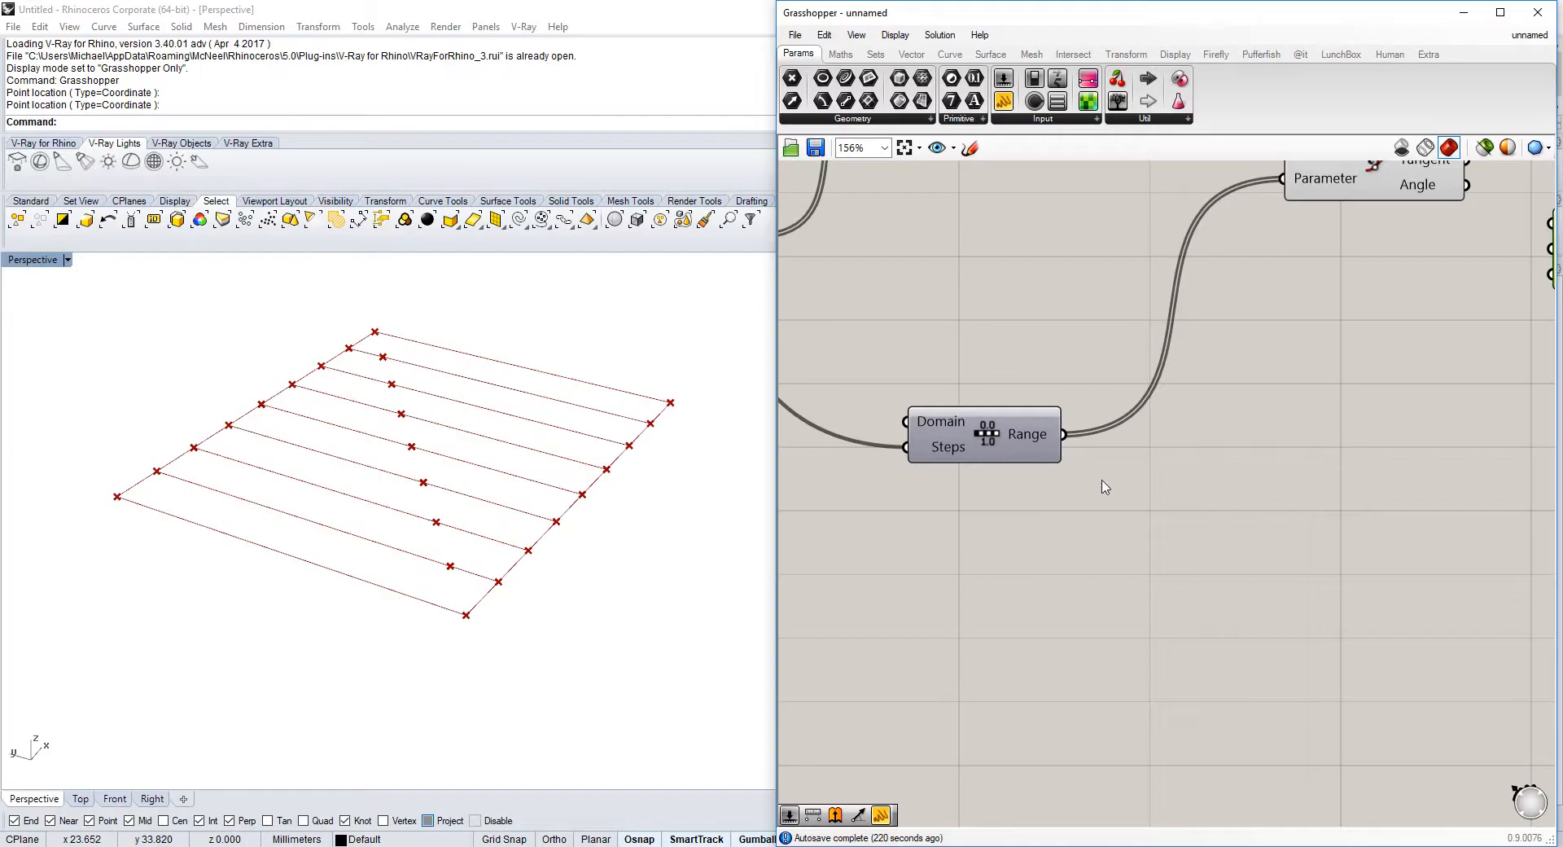
{"action": "scroll", "coordinate": [1089, 450], "scroll_direction": "down", "scroll_amount": 1}
{"action": "right_click_drag", "start_coordinate": [1242, 345], "coordinate": [1037, 397]}
{"action": "right_click_drag", "start_coordinate": [937, 460], "coordinate": [998, 446]}
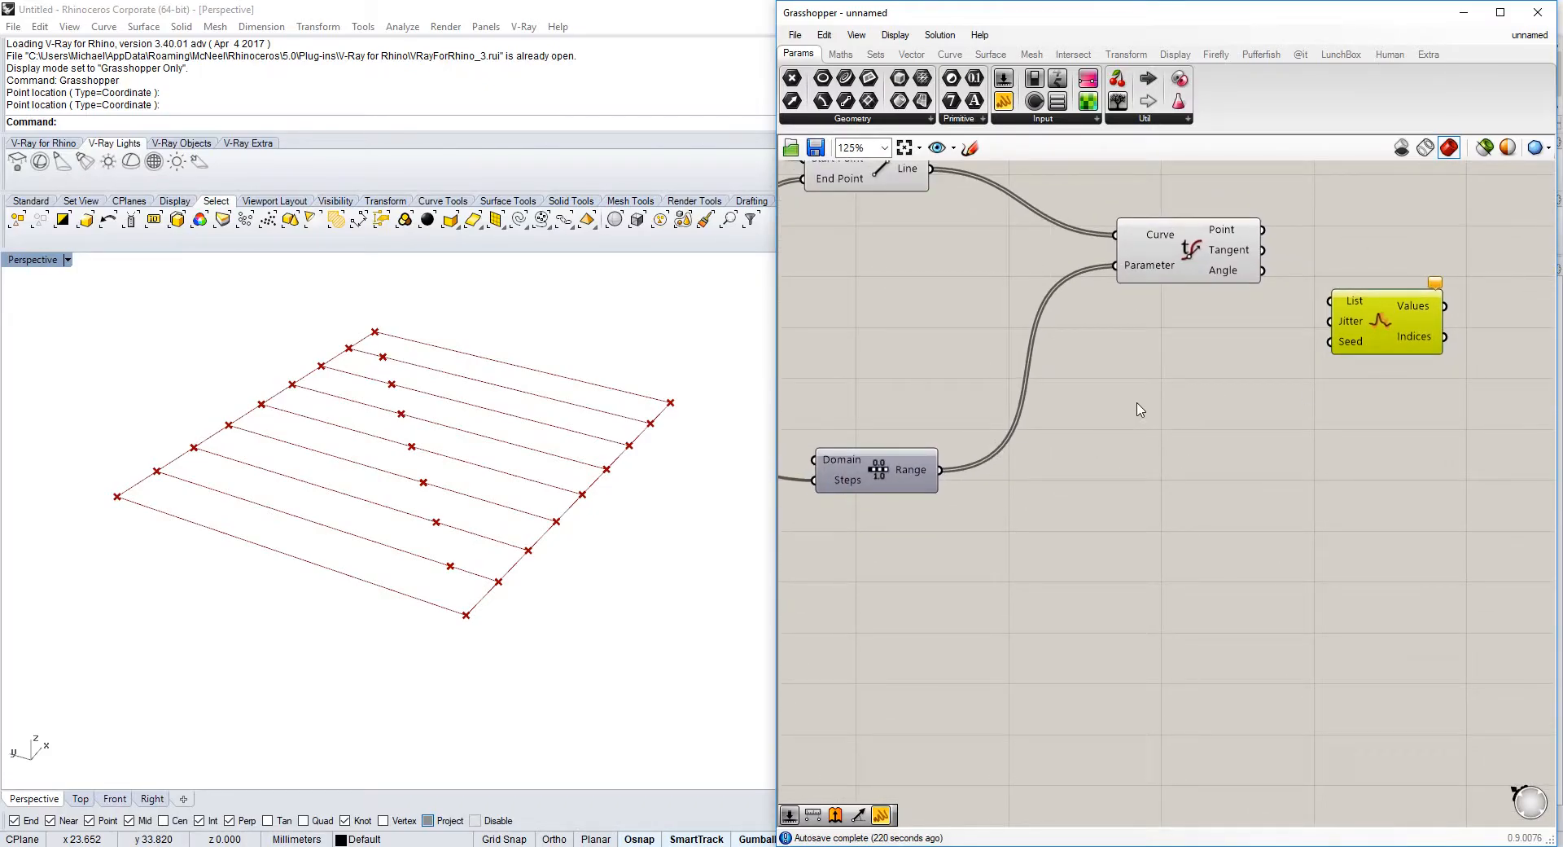
- Connect Evaluate Curve's Point output to Jitter's List and feed its Jitter input from a new 0 to 1 decimal slider set to 0.664
{"action": "left_click_drag", "start_coordinate": [1414, 349], "coordinate": [1391, 308]}
{"action": "double_click", "coordinate": [1311, 383]}
{"action": "type", "text": "1"}
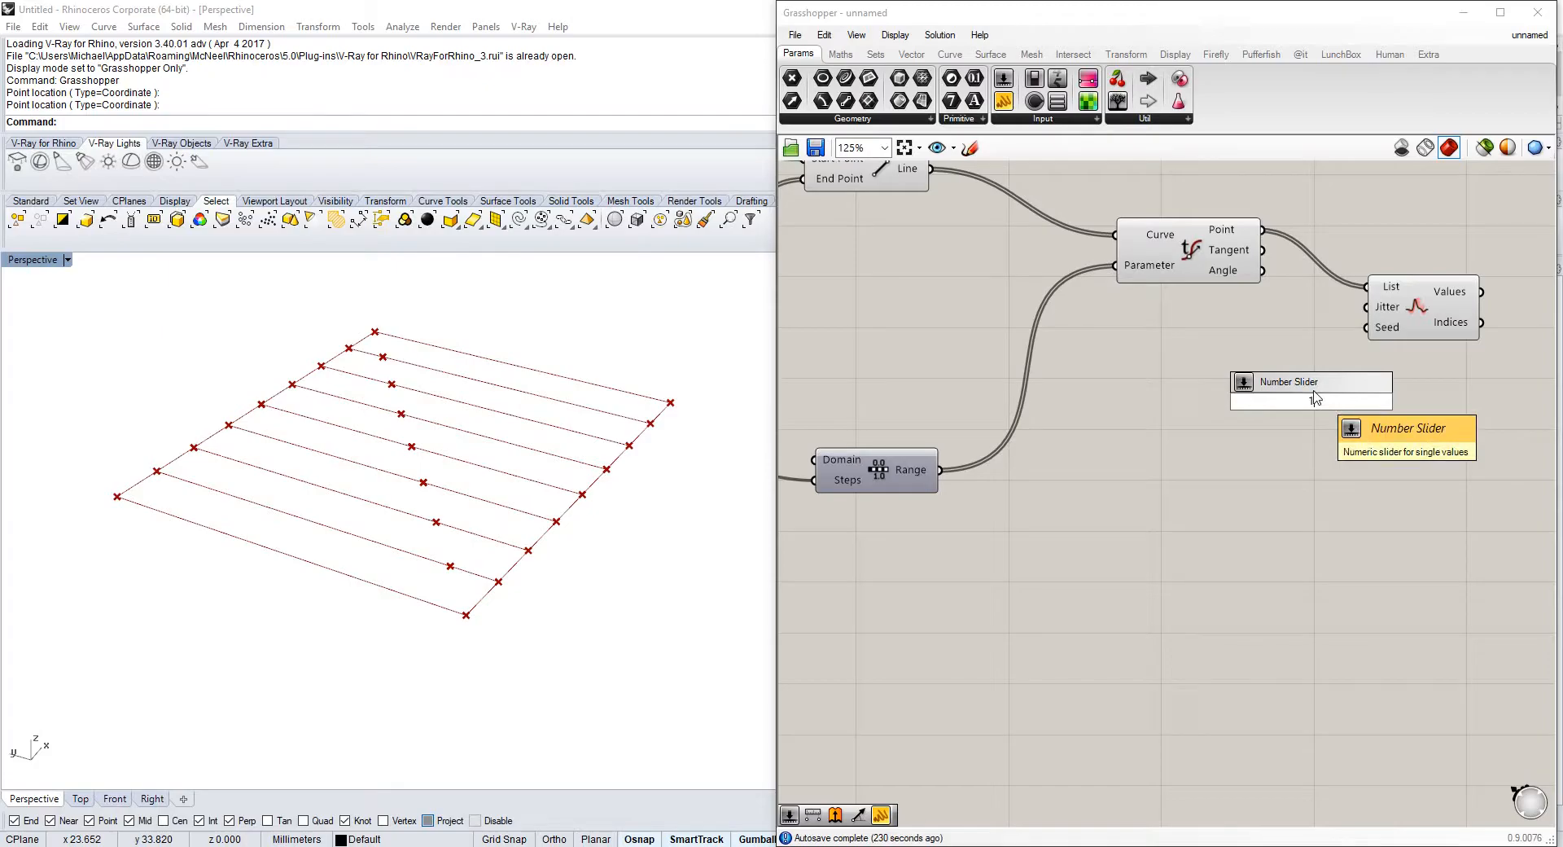
{"action": "key", "text": "Return"}
{"action": "double_click", "coordinate": [1229, 402]}
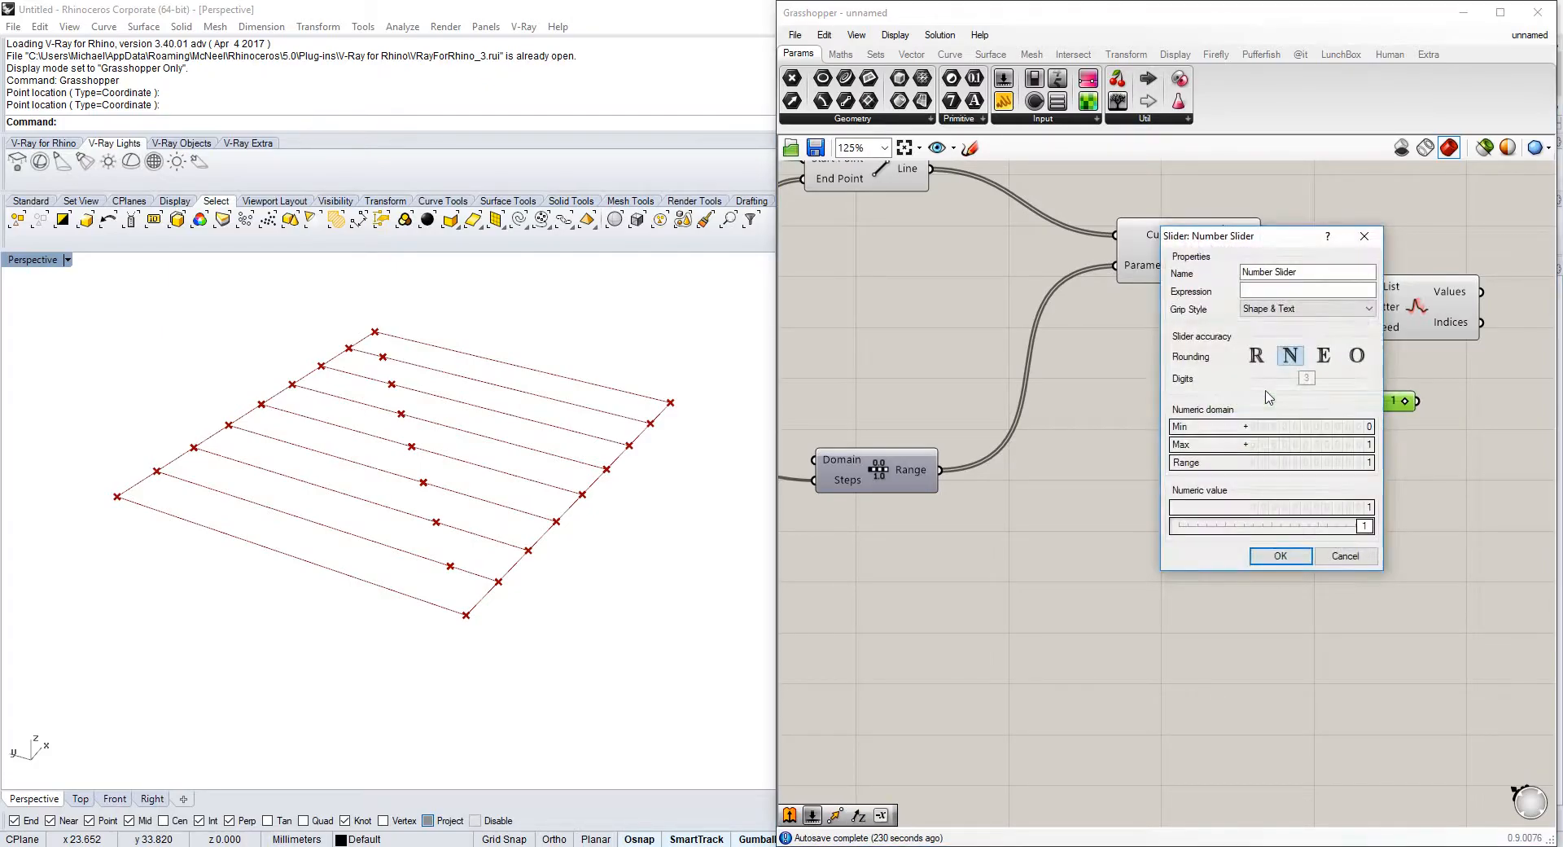
{"action": "left_click", "coordinate": [1270, 556]}
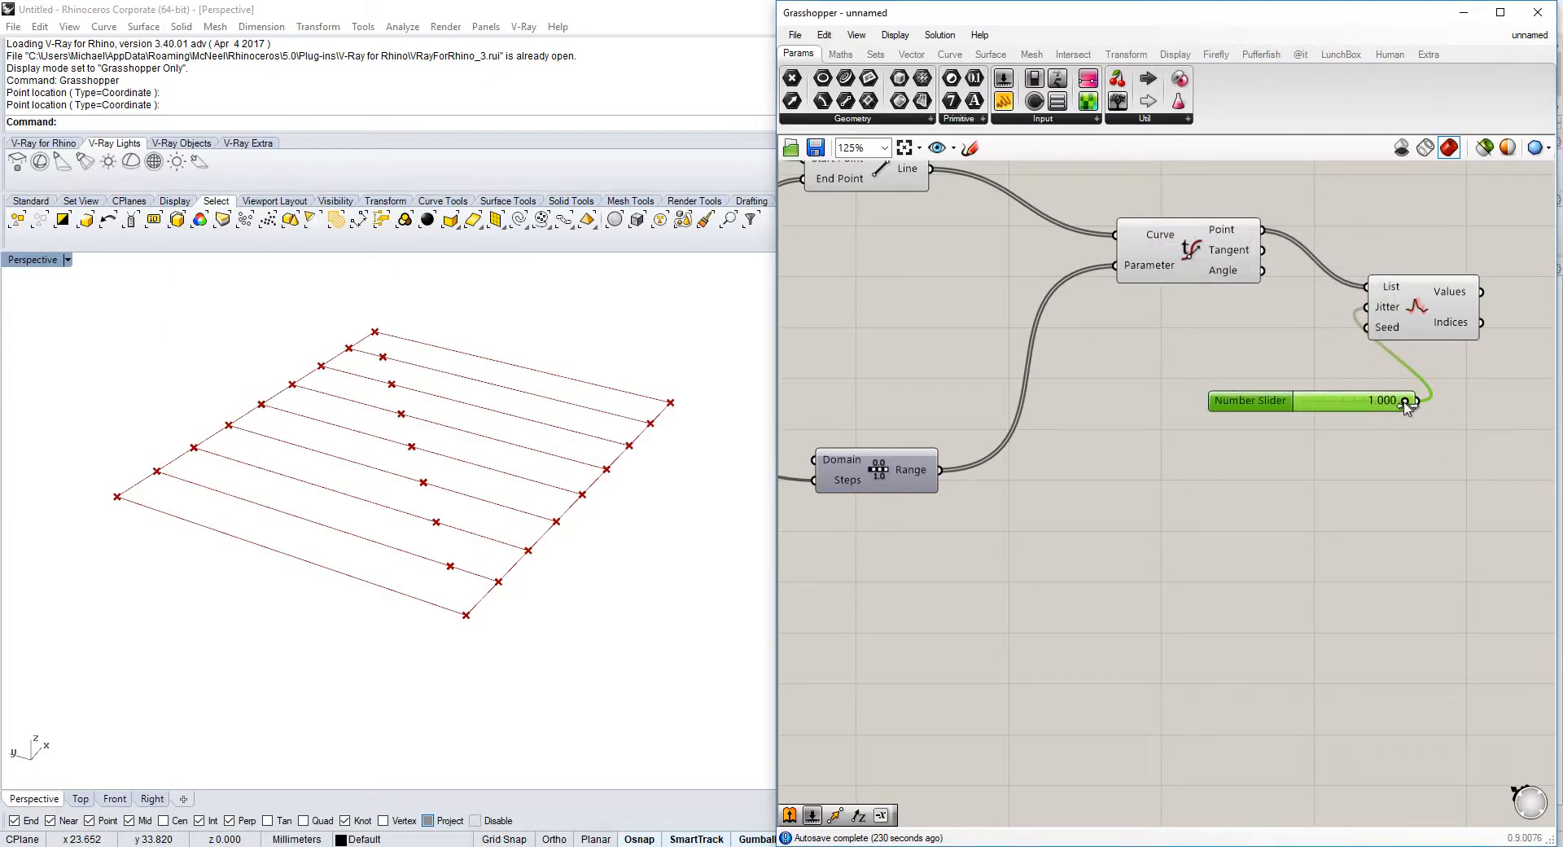
{"action": "left_click_drag", "start_coordinate": [1303, 405], "coordinate": [1372, 405]}
{"action": "left_click", "coordinate": [1419, 300]}
- Hide the Evaluate Curve preview and set the Jitter slider to 0.448
{"action": "right_click_drag", "start_coordinate": [1203, 243], "coordinate": [1133, 271]}
{"action": "left_click", "coordinate": [1134, 270]}
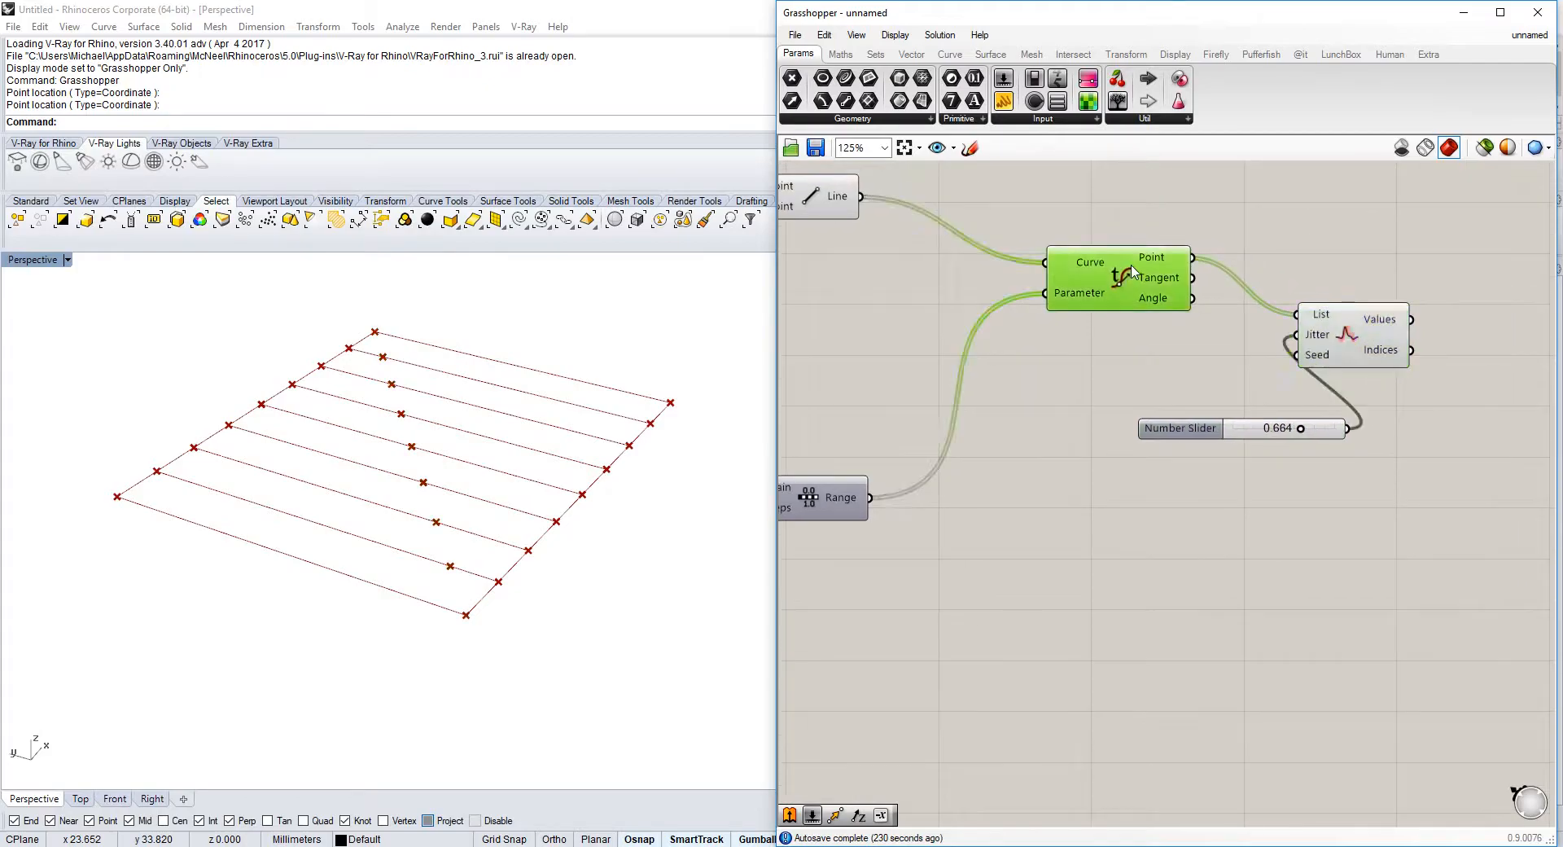
{"action": "right_click", "coordinate": [1117, 282]}
{"action": "left_click", "coordinate": [1171, 316]}
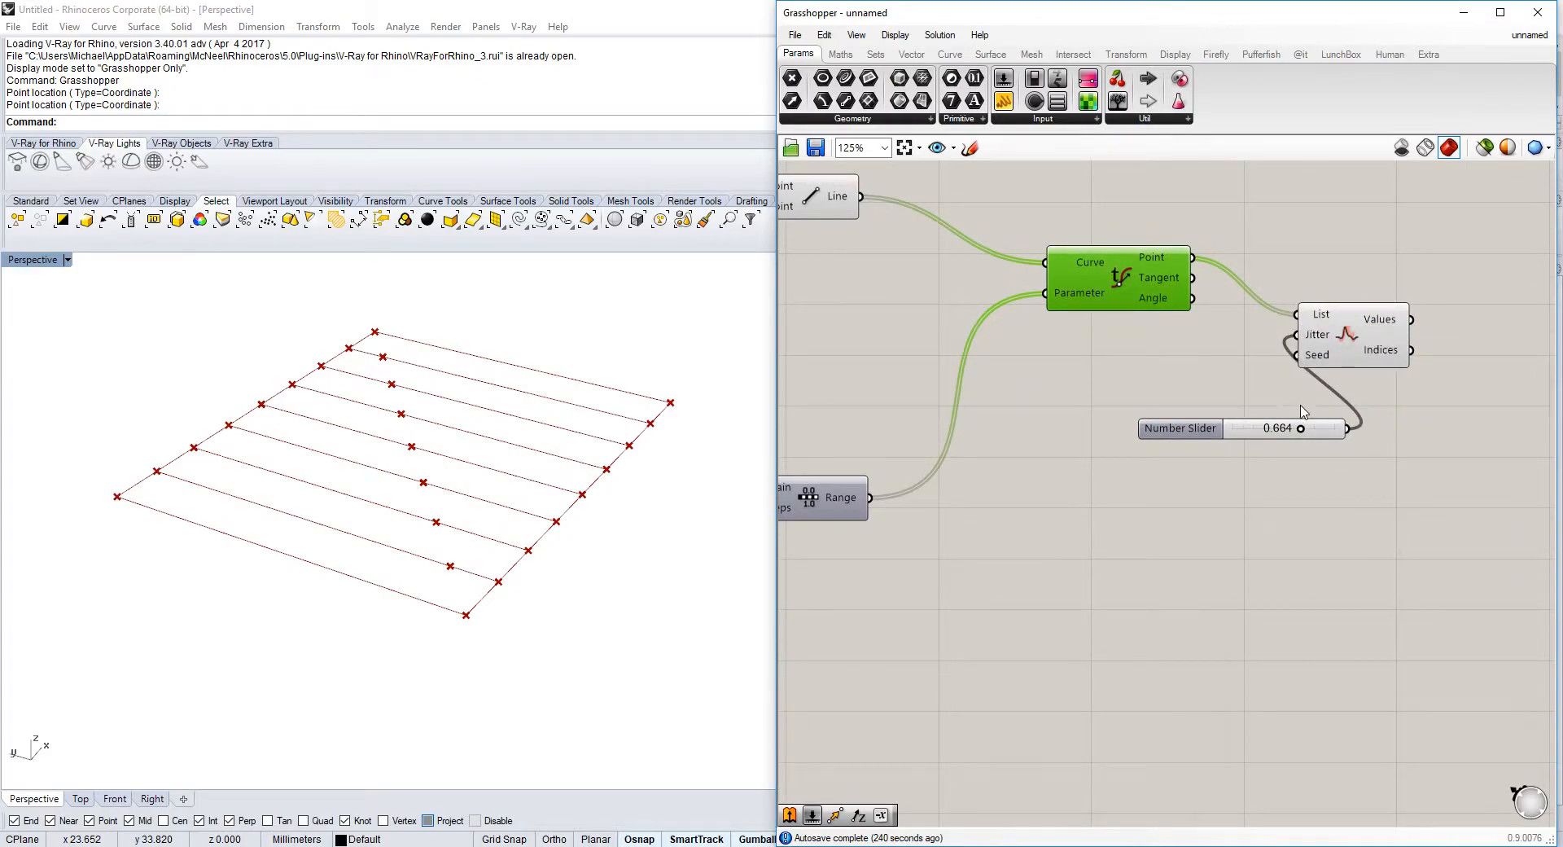
{"action": "left_click_drag", "start_coordinate": [1298, 429], "coordinate": [1276, 428]}
- Move Jitter and its slider below Evaluate Curve and rewire Jitter between the Range output and the Evaluate Curve Parameter input
{"action": "right_click_drag", "start_coordinate": [1238, 421], "coordinate": [1262, 406]}
{"action": "scroll", "coordinate": [1269, 403], "scroll_direction": "down", "scroll_amount": 1}
{"action": "left_click_drag", "start_coordinate": [1253, 409], "coordinate": [1096, 445]}
{"action": "right_click_drag", "start_coordinate": [1096, 445], "coordinate": [1229, 443]}
{"action": "right_click_drag", "start_coordinate": [1327, 312], "coordinate": [1229, 343]}
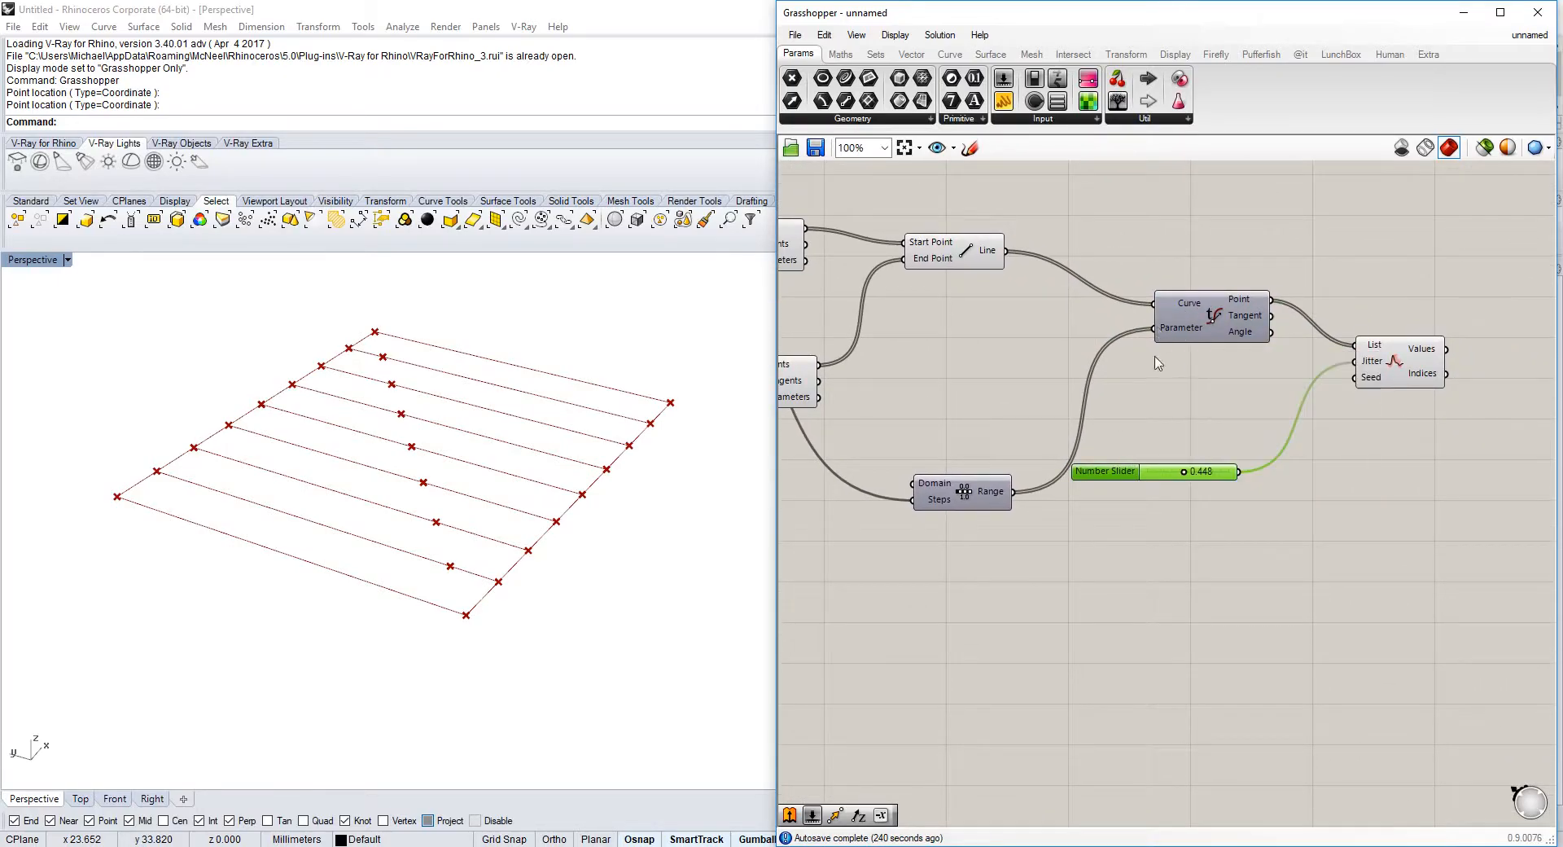
{"action": "left_click_drag", "start_coordinate": [1120, 471], "coordinate": [1118, 681]}
{"action": "left_click_drag", "start_coordinate": [1404, 372], "coordinate": [1167, 511]}
{"action": "left_click_drag", "start_coordinate": [1022, 491], "coordinate": [1164, 331]}
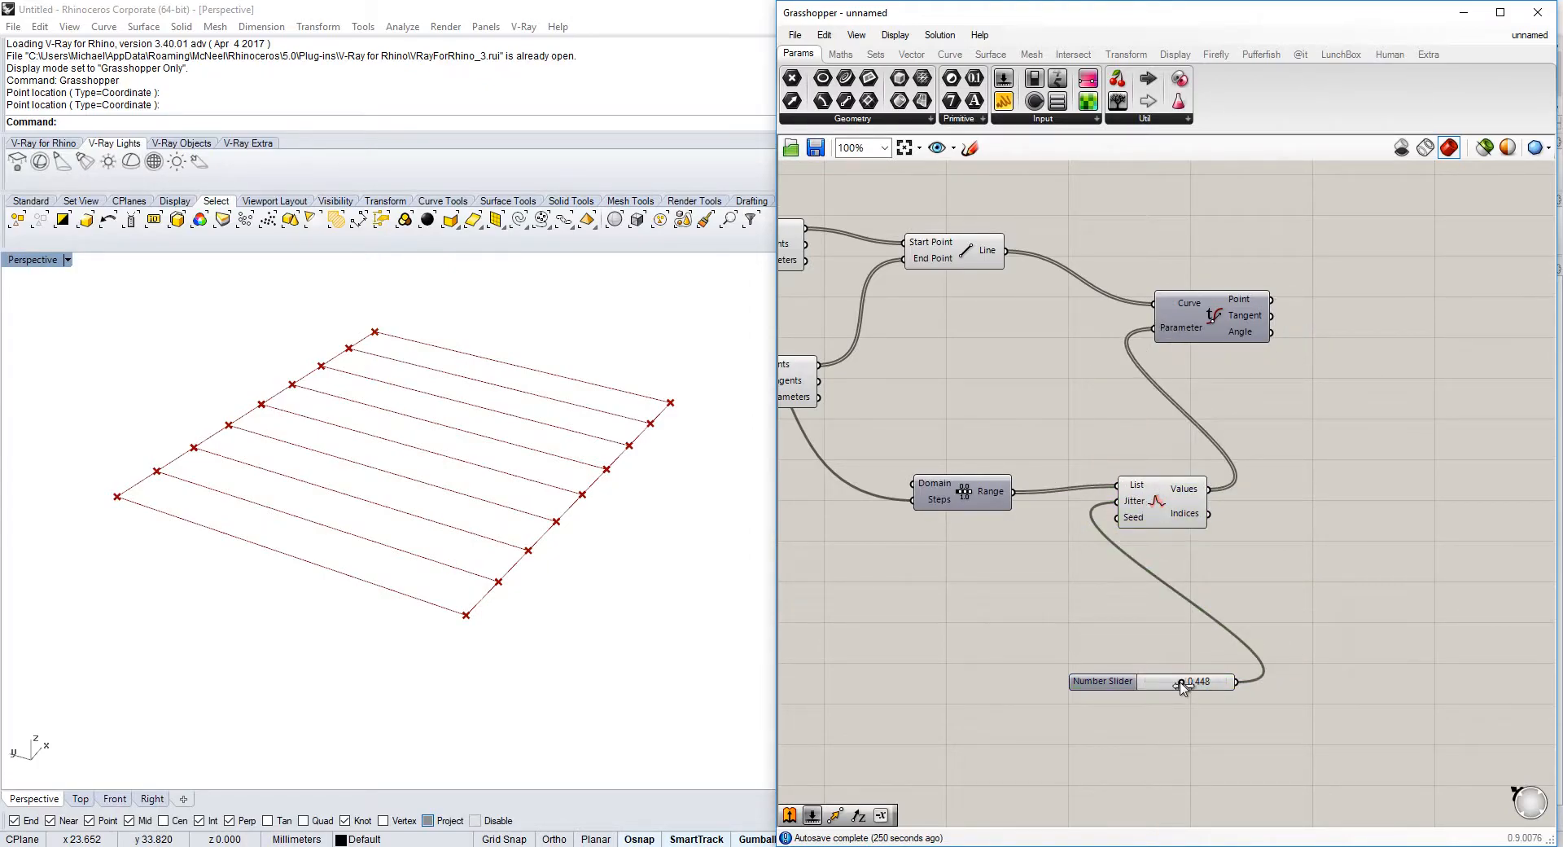
- Show the Evaluate Curve preview again and hide the Jitter component's preview
{"action": "left_click", "coordinate": [1185, 298]}
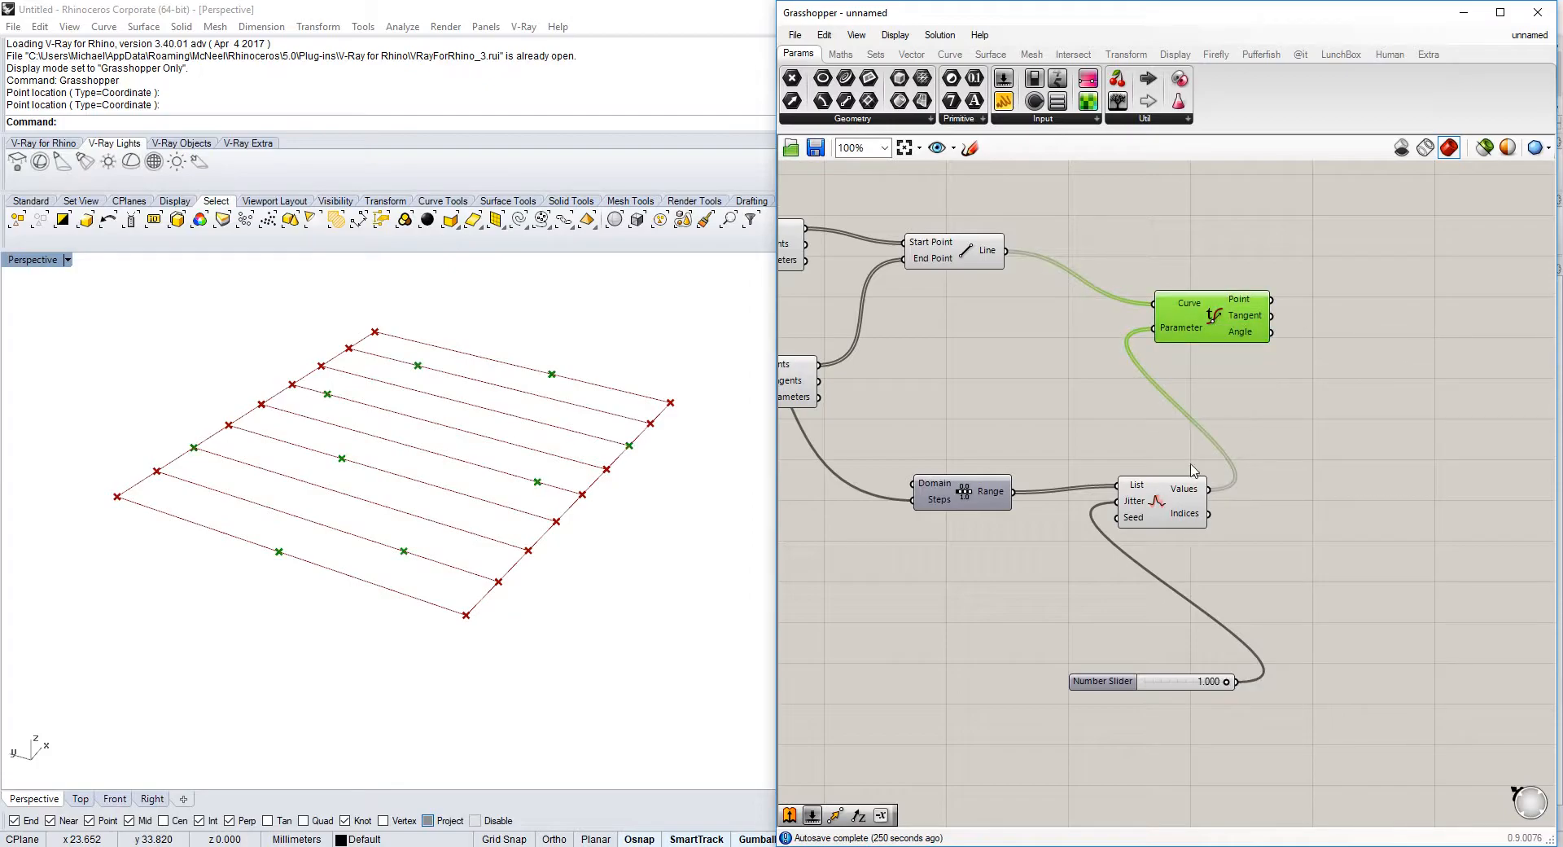
{"action": "left_click", "coordinate": [1172, 487]}
{"action": "right_click", "coordinate": [1160, 498]}
{"action": "left_click", "coordinate": [1188, 528]}
- Try lower jitter amounts on the Jitter slider and compare the scattered points on the lines
{"action": "scroll", "coordinate": [1187, 531], "scroll_direction": "up", "scroll_amount": 2}
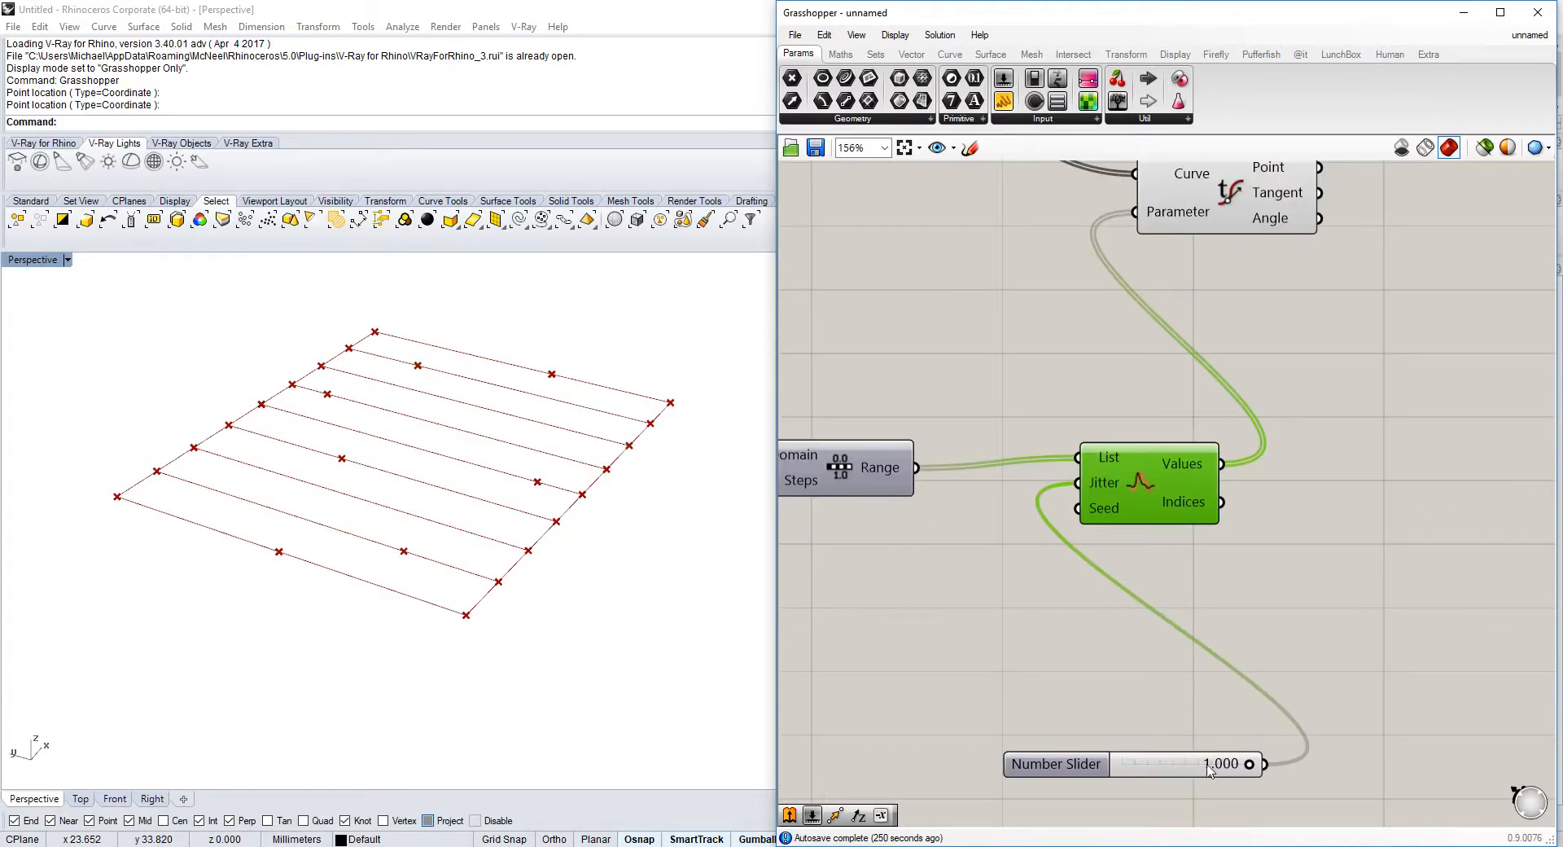
{"action": "left_click_drag", "start_coordinate": [1234, 769], "coordinate": [1129, 769]}
{"action": "right_click_drag", "start_coordinate": [224, 420], "coordinate": [289, 425]}
{"action": "left_click_drag", "start_coordinate": [1129, 767], "coordinate": [1159, 770]}
- Set the number slider that drives the Count inputs of both curve divisions to 34
{"action": "scroll", "coordinate": [912, 452], "scroll_direction": "down", "scroll_amount": 2}
{"action": "right_click_drag", "start_coordinate": [892, 443], "coordinate": [1287, 476]}
{"action": "right_click_drag", "start_coordinate": [799, 460], "coordinate": [1087, 450]}
{"action": "right_click_drag", "start_coordinate": [906, 403], "coordinate": [1173, 416]}
{"action": "scroll", "coordinate": [984, 475], "scroll_direction": "up", "scroll_amount": 2}
{"action": "scroll", "coordinate": [1514, 280], "scroll_direction": "down", "scroll_amount": 2}
{"action": "right_click_drag", "start_coordinate": [1515, 279], "coordinate": [1079, 293]}
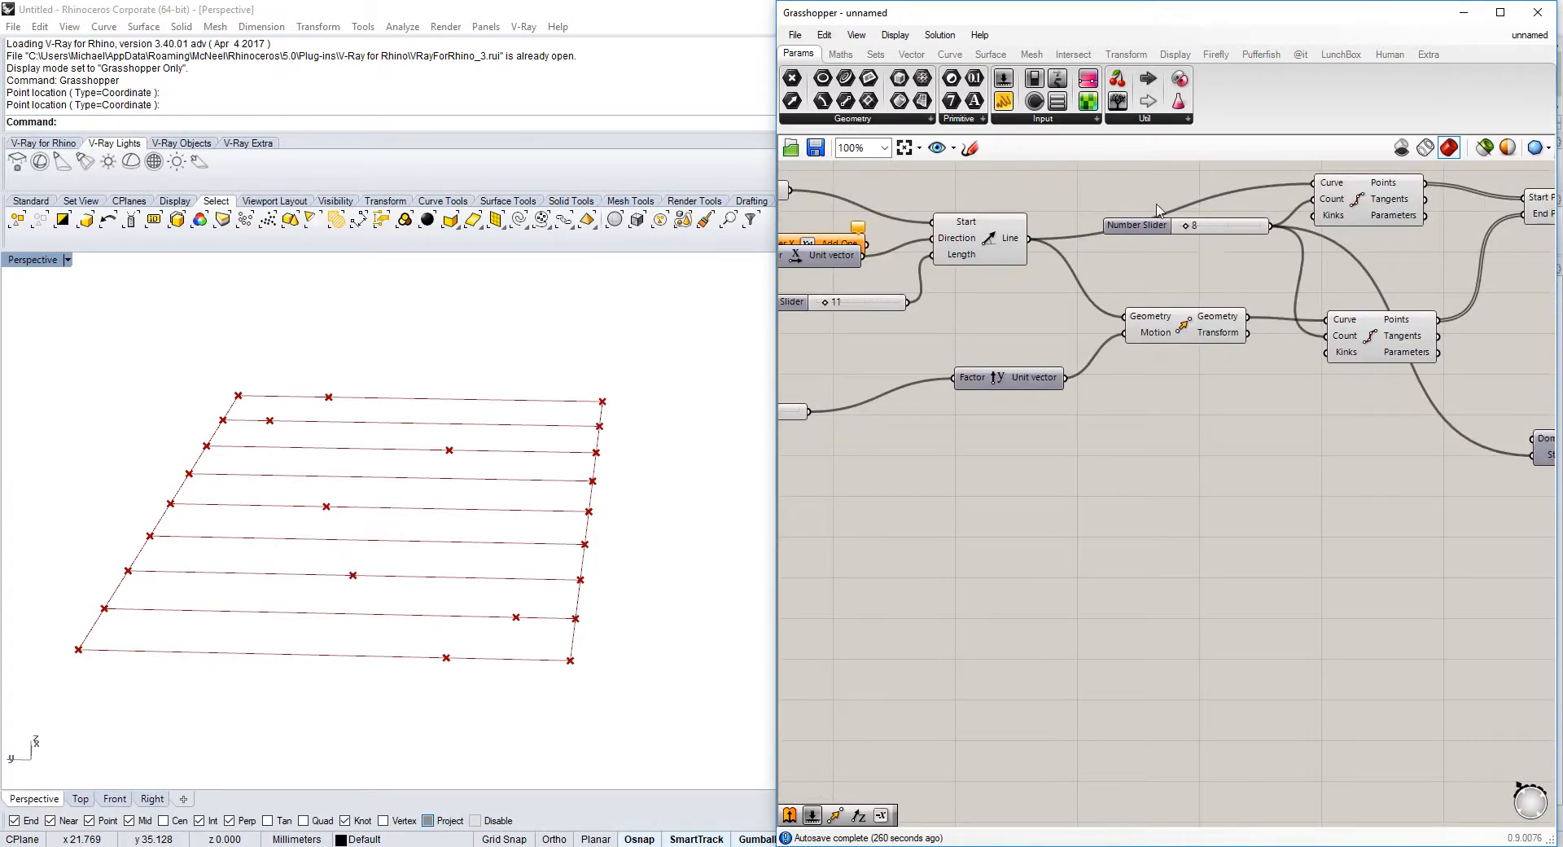
{"action": "left_click_drag", "start_coordinate": [1190, 232], "coordinate": [1207, 231]}
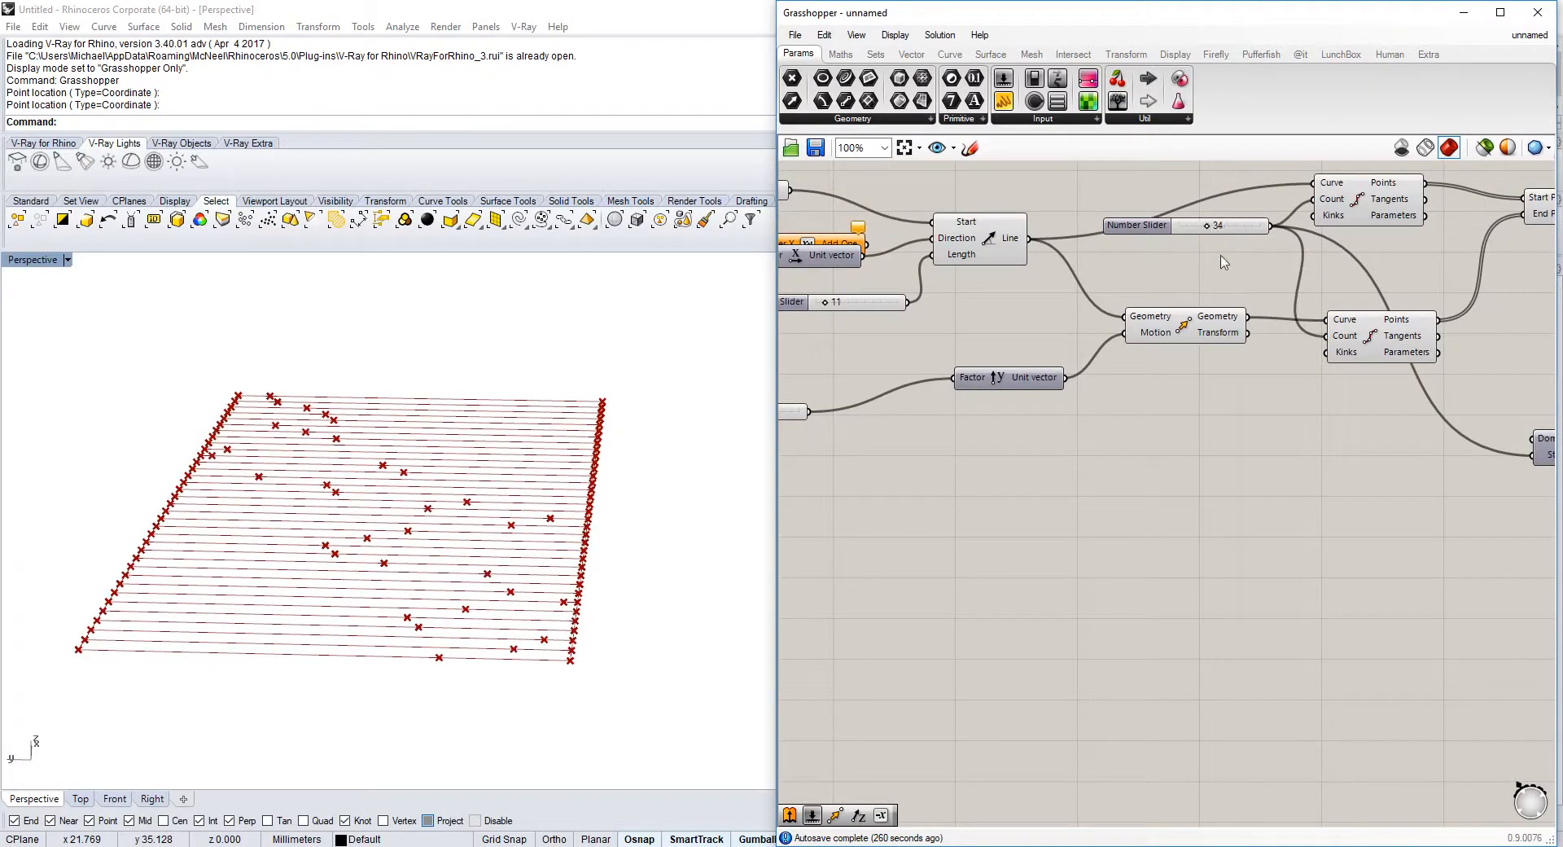
- Set the Jitter slider to 0.124
{"action": "right_click_drag", "start_coordinate": [1207, 231], "coordinate": [1038, 203]}
{"action": "right_click_drag", "start_coordinate": [1537, 615], "coordinate": [1103, 465]}
{"action": "scroll", "coordinate": [1188, 469], "scroll_direction": "up", "scroll_amount": 3}
{"action": "mouse_move", "coordinate": [1179, 448]}
{"action": "left_mouse_down"}
{"action": "mouse_move", "coordinate": [1127, 451]}
{"action": "mouse_move", "coordinate": [1152, 454]}
{"action": "left_mouse_up"}
{"action": "scroll", "coordinate": [1153, 452], "scroll_direction": "down", "scroll_amount": 3}
- Add a Move component and place it beside the Evaluate Curve component
{"action": "right_click_drag", "start_coordinate": [1150, 430], "coordinate": [1076, 533]}
{"action": "right_click_drag", "start_coordinate": [1201, 315], "coordinate": [1023, 450]}
{"action": "scroll", "coordinate": [1097, 337], "scroll_direction": "up", "scroll_amount": 2}
{"action": "right_click_drag", "start_coordinate": [1103, 334], "coordinate": [1149, 381]}
{"action": "double_click", "coordinate": [1152, 386]}
{"action": "type", "text": "move"}
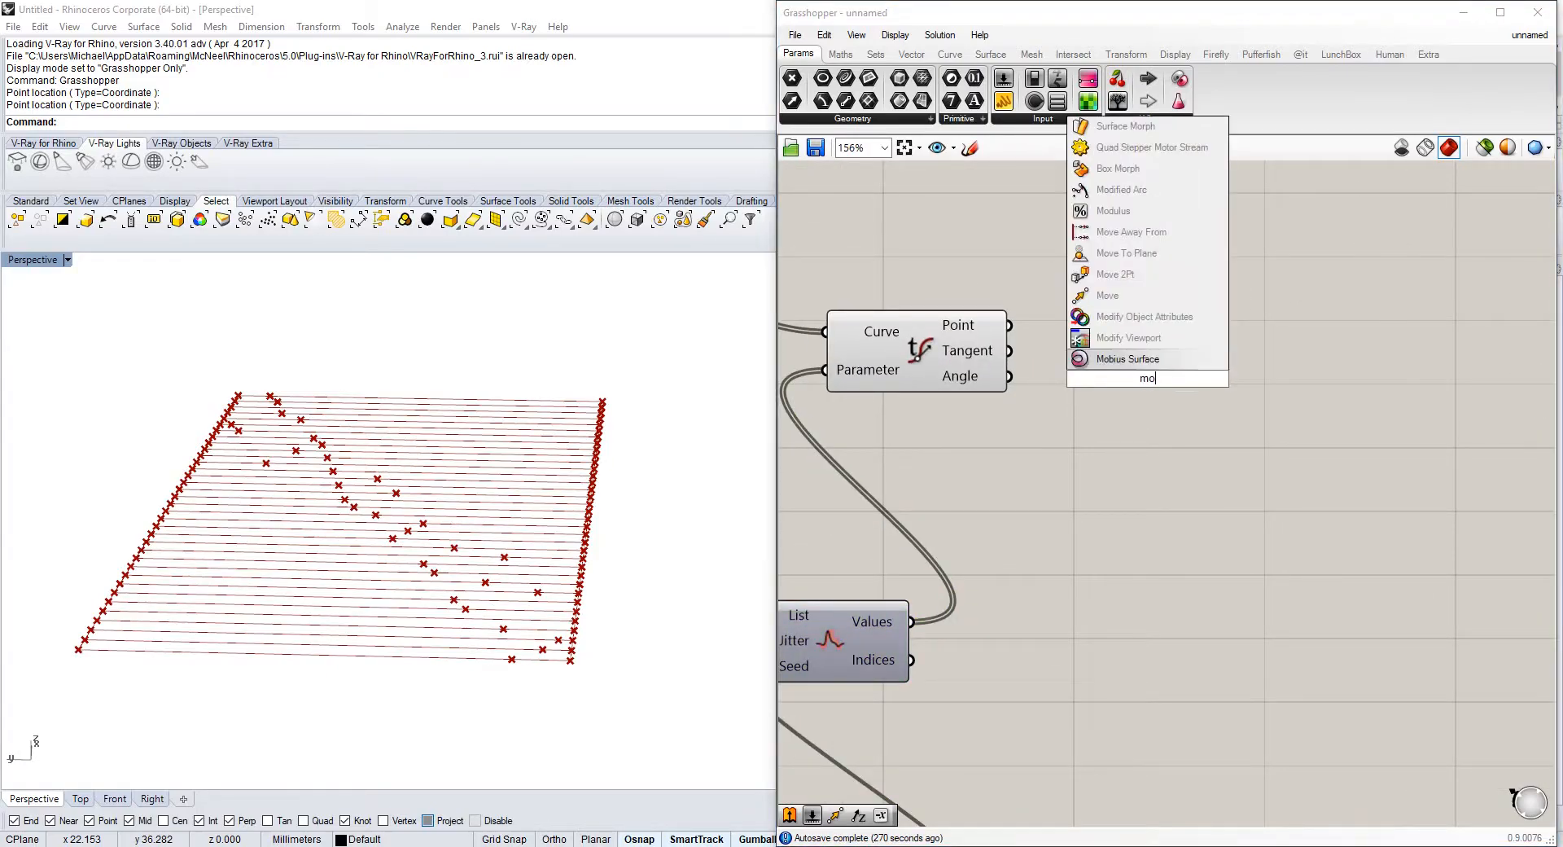
{"action": "left_click", "coordinate": [1144, 367]}
{"action": "left_click_drag", "start_coordinate": [1143, 369], "coordinate": [1181, 349]}
- Add a Unit Z vector component and place it below the Move component
{"action": "right_click_drag", "start_coordinate": [497, 547], "coordinate": [436, 503]}
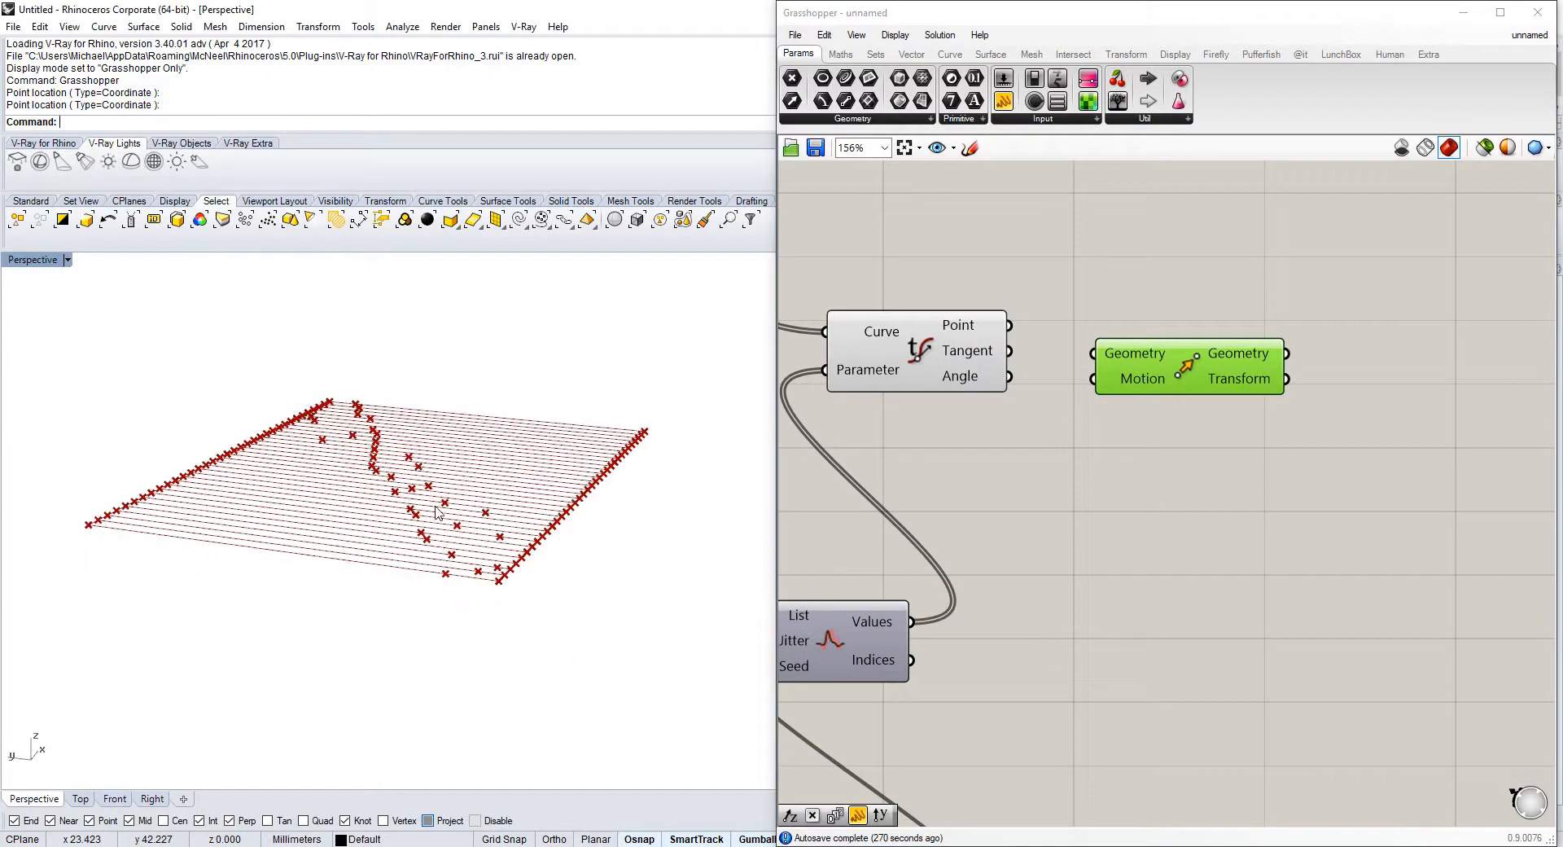
{"action": "scroll", "coordinate": [439, 538], "scroll_direction": "up", "scroll_amount": 3}
{"action": "right_click_drag", "start_coordinate": [521, 603], "coordinate": [526, 577]}
{"action": "double_click", "coordinate": [1145, 562]}
{"action": "type", "text": "unit z"}
{"action": "key", "text": "Return"}
{"action": "left_click_drag", "start_coordinate": [1135, 562], "coordinate": [1065, 493]}
{"action": "right_click_drag", "start_coordinate": [987, 457], "coordinate": [1167, 405]}
{"action": "double_click", "coordinate": [953, 447]}
{"action": "left_click", "coordinate": [1043, 448]}
- Wire the Range output to Unit Z's Factor, Unit Z to Move's Motion, and the evaluated points to Move's Geometry
{"action": "scroll", "coordinate": [1040, 446], "scroll_direction": "down", "scroll_amount": 3}
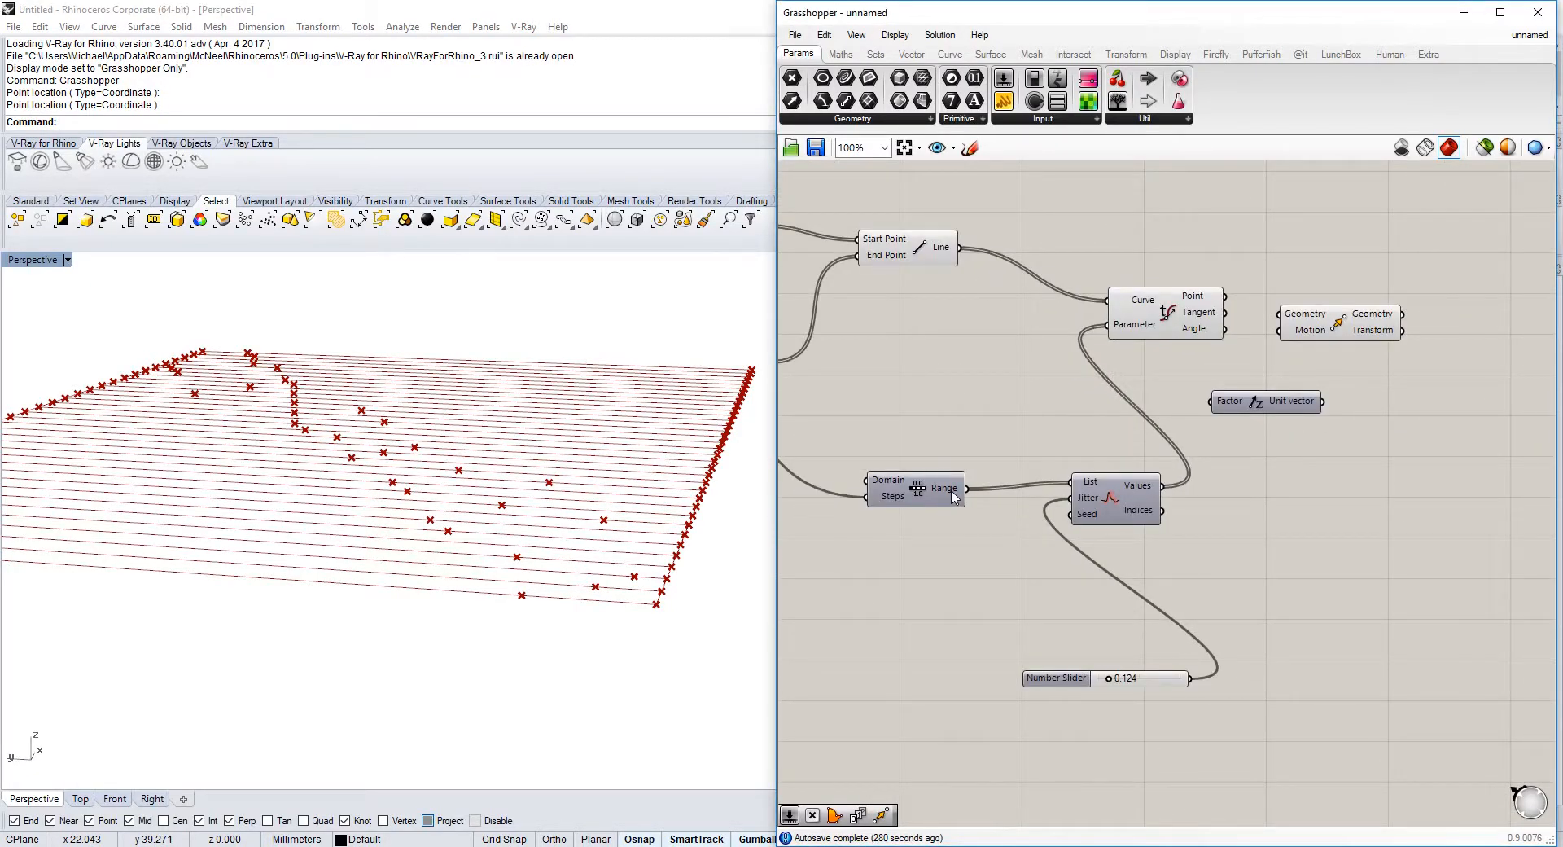
{"action": "left_click_drag", "start_coordinate": [1032, 479], "coordinate": [1213, 402]}
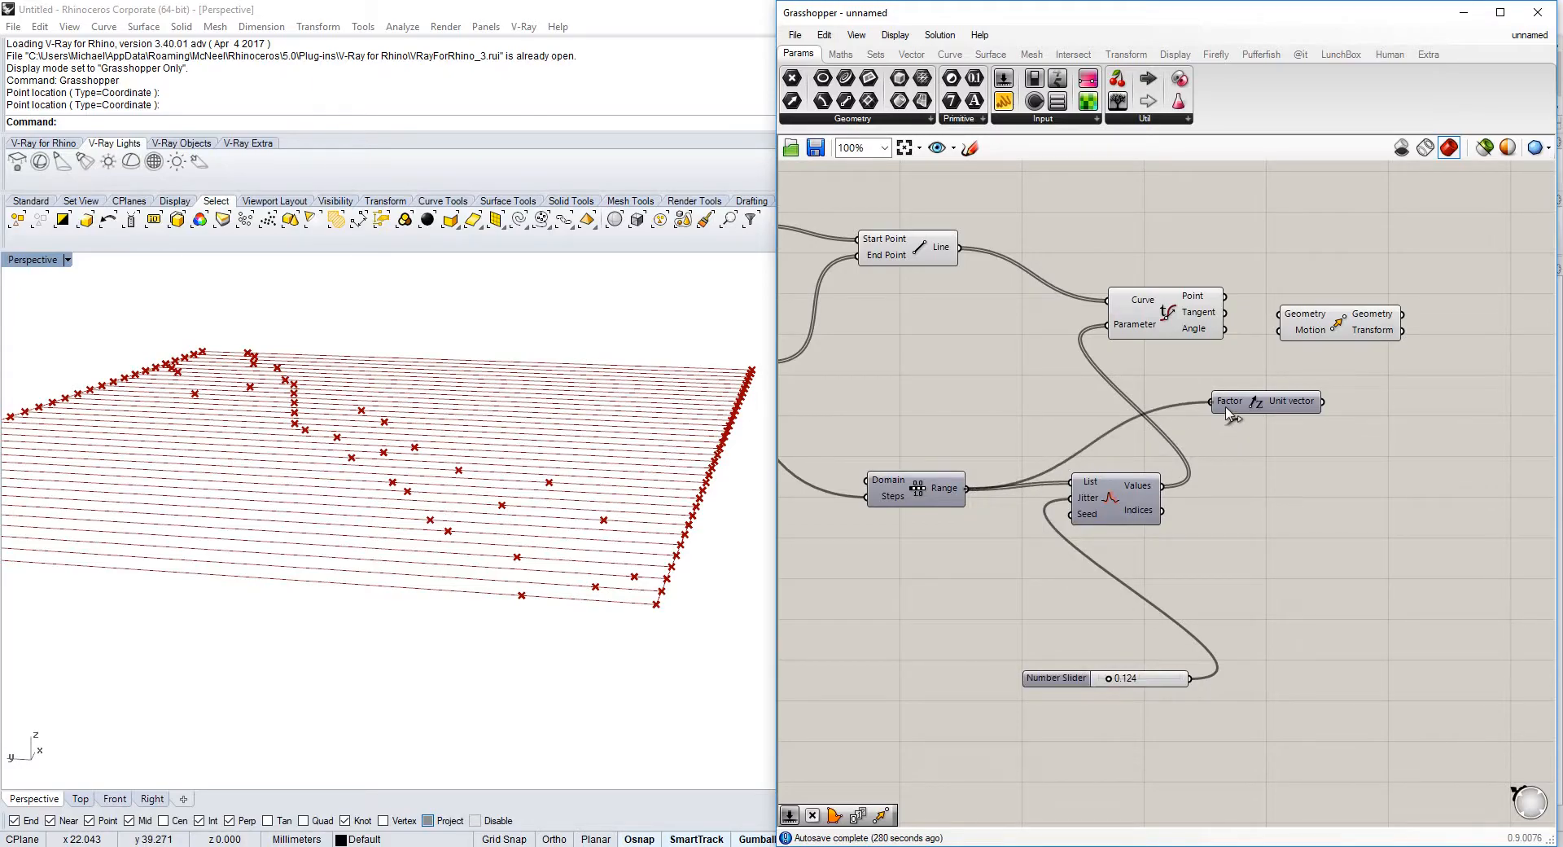
{"action": "left_click_drag", "start_coordinate": [1287, 341], "coordinate": [1285, 335]}
{"action": "left_click_drag", "start_coordinate": [1280, 315], "coordinate": [1226, 297]}
- Duplicate the Jitter component with its input wires and place the copy below and beside the original
{"action": "right_click_drag", "start_coordinate": [317, 561], "coordinate": [378, 521]}
{"action": "right_click_drag", "start_coordinate": [405, 466], "coordinate": [434, 501]}
{"action": "right_click_drag", "start_coordinate": [1191, 445], "coordinate": [1096, 415]}
{"action": "left_click", "coordinate": [1010, 483]}
{"action": "left_click_drag", "start_coordinate": [1048, 480], "coordinate": [1176, 526]}
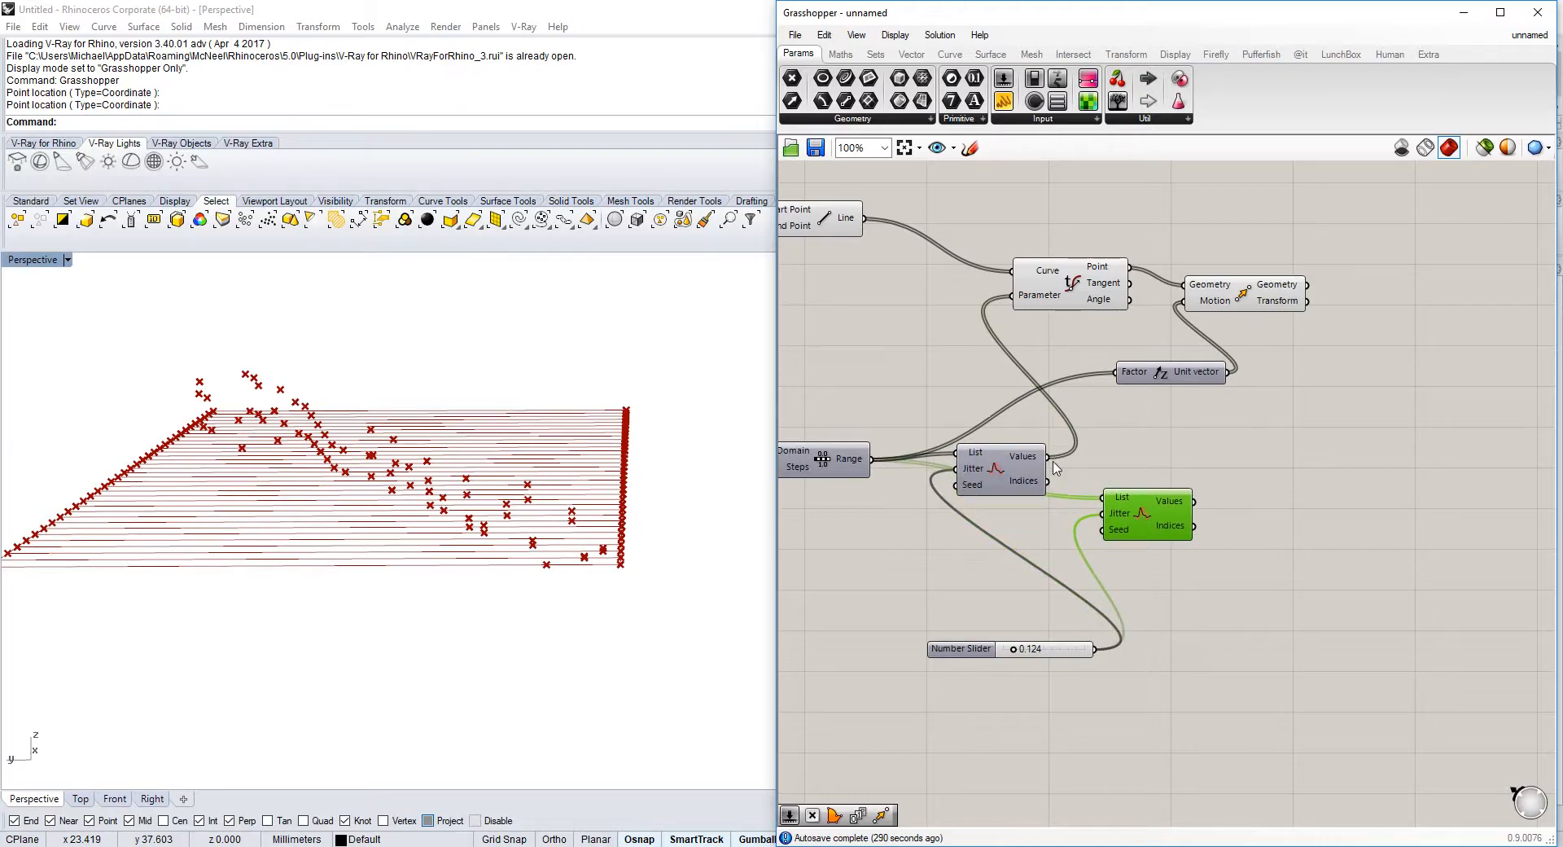
- Add a separate number slider for the copied Jitter's amount and connect the copy's Values output to Unit Z's Factor
{"action": "double_click", "coordinate": [961, 601]}
{"action": "type", "text": "1"}
{"action": "key", "text": "Return"}
{"action": "left_click_drag", "start_coordinate": [1099, 514], "coordinate": [1101, 516]}
{"action": "left_click_drag", "start_coordinate": [1196, 502], "coordinate": [1118, 381]}
- Place the Move component farther from Evaluate Curve and check the raised points in the Perspective view
{"action": "right_click_drag", "start_coordinate": [348, 480], "coordinate": [392, 493]}
{"action": "right_click_drag", "start_coordinate": [1216, 445], "coordinate": [1094, 447]}
{"action": "left_click_drag", "start_coordinate": [1120, 294], "coordinate": [1219, 316]}
{"action": "right_click_drag", "start_coordinate": [1335, 310], "coordinate": [1229, 333]}
{"action": "scroll", "coordinate": [1022, 369], "scroll_direction": "down", "scroll_amount": 1}
{"action": "scroll", "coordinate": [507, 505], "scroll_direction": "down", "scroll_amount": 2}
{"action": "right_click_drag", "start_coordinate": [508, 511], "coordinate": [10, 621]}
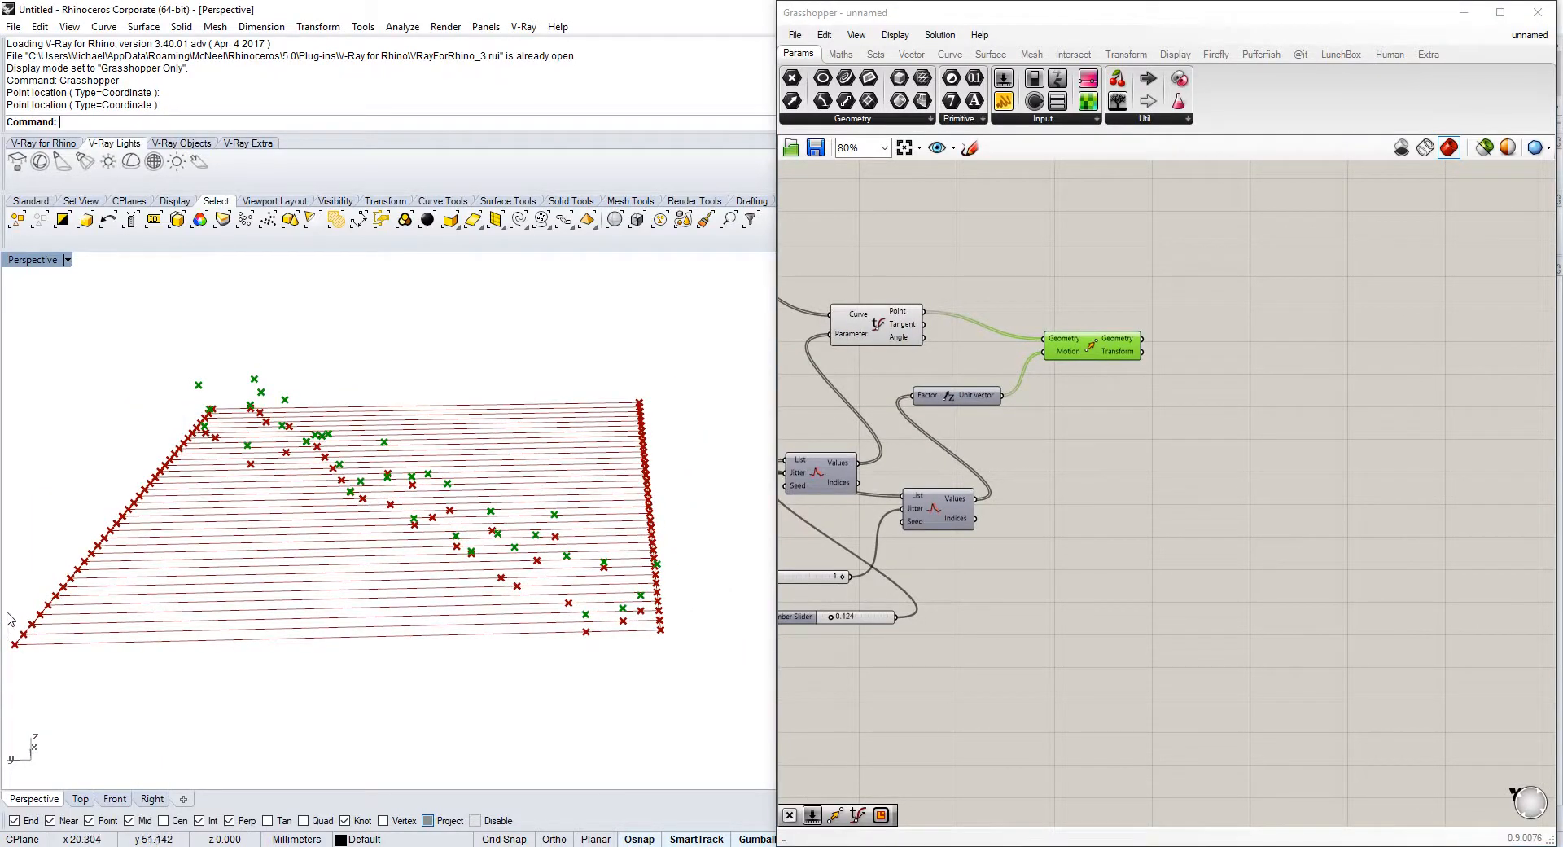
- Add a Weave component beyond the Move component and give it a third stream input
{"action": "right_click_drag", "start_coordinate": [1250, 392], "coordinate": [1170, 391]}
{"action": "double_click", "coordinate": [1229, 358]}
{"action": "type", "text": "weave"}
{"action": "key", "text": "Return"}
{"action": "left_click", "coordinate": [1230, 359]}
{"action": "scroll", "coordinate": [1234, 364], "scroll_direction": "up", "scroll_amount": 10}
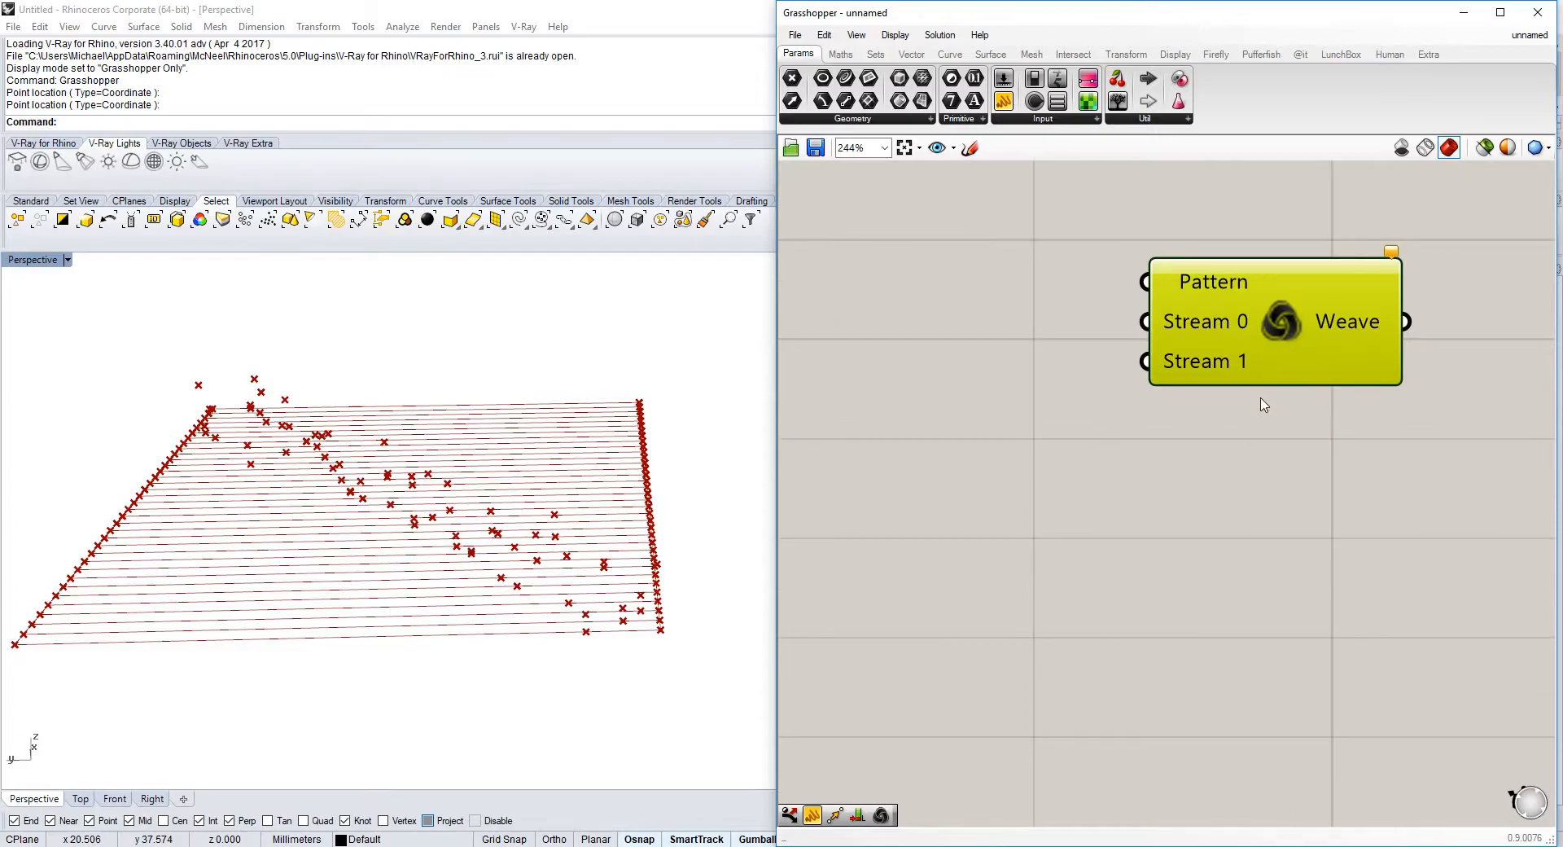
{"action": "left_click", "coordinate": [1254, 365]}
{"action": "scroll", "coordinate": [1170, 403], "scroll_direction": "down", "scroll_amount": 5}
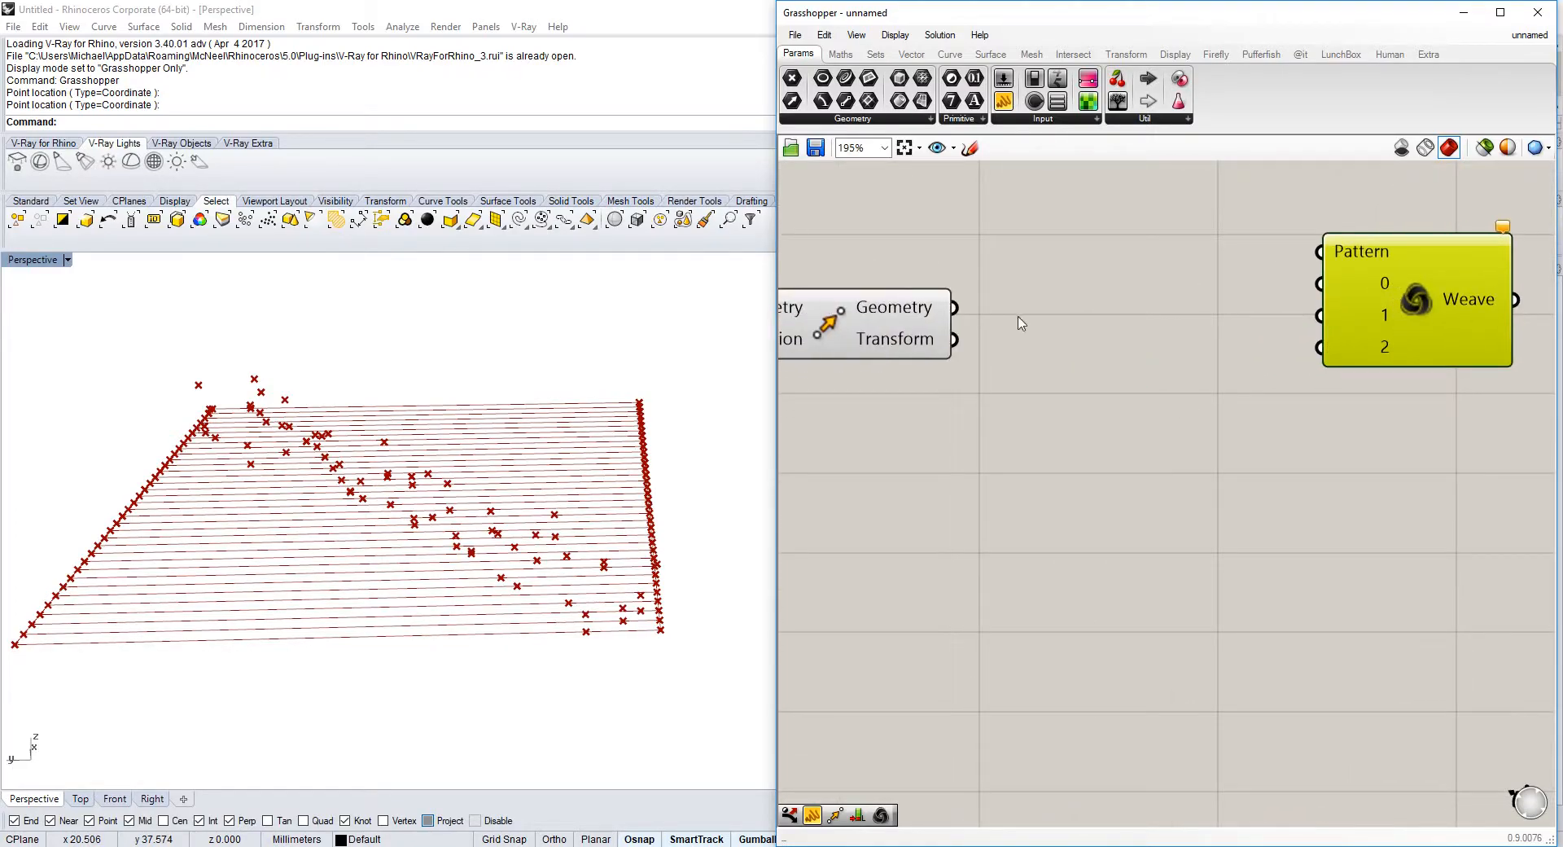
{"action": "scroll", "coordinate": [1017, 368], "scroll_direction": "down", "scroll_amount": 2}
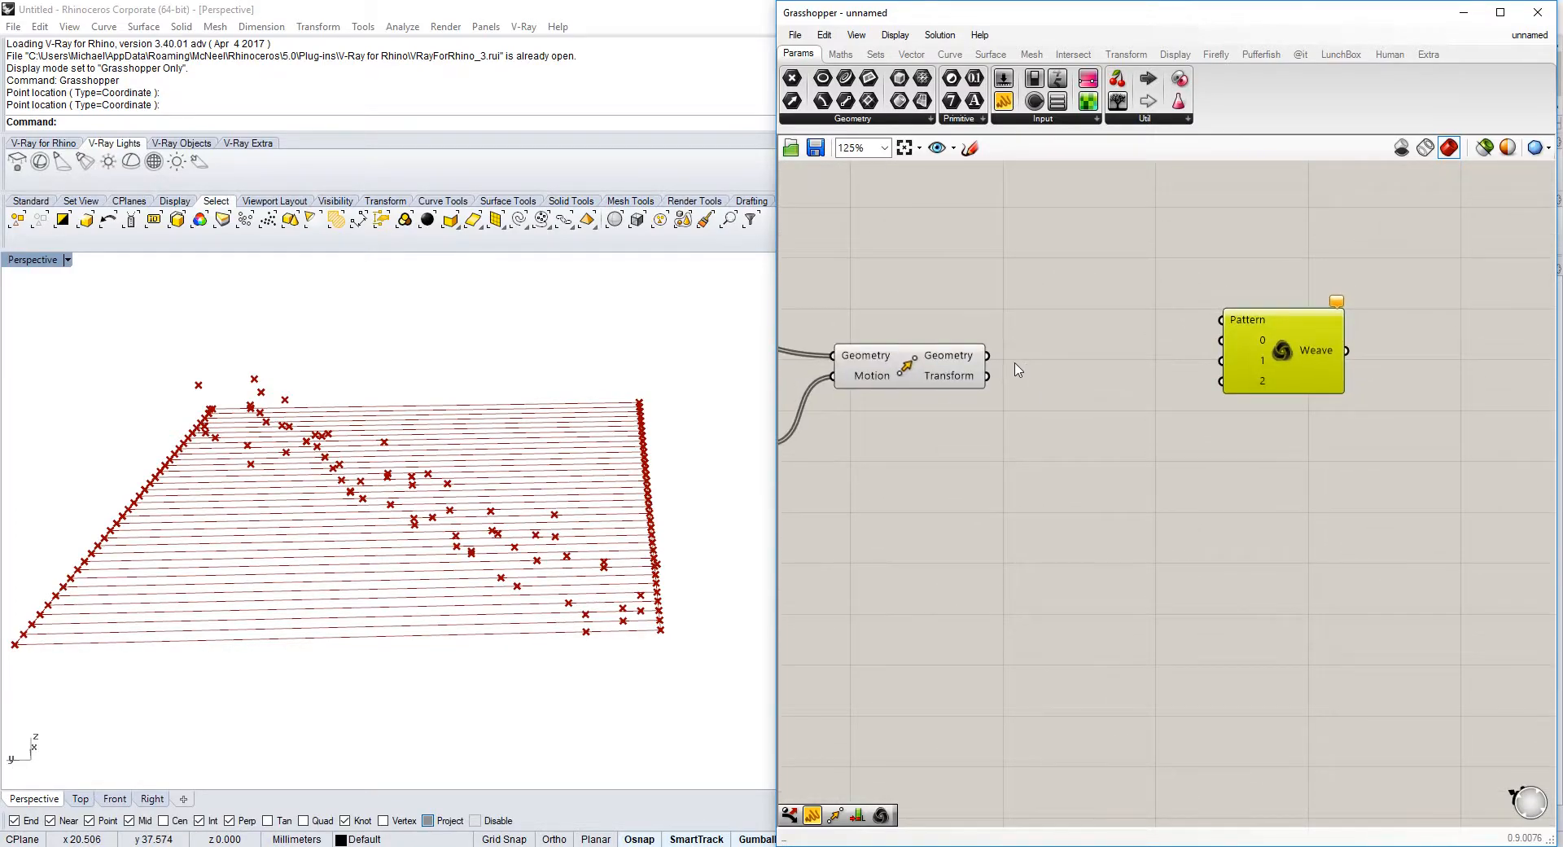
- Wire the first line's division points, the moved points and the second line's division points into Weave streams 0, 1 and 2
{"action": "scroll", "coordinate": [996, 356], "scroll_direction": "up", "scroll_amount": 3}
{"action": "scroll", "coordinate": [974, 357], "scroll_direction": "down", "scroll_amount": 4}
{"action": "right_click_drag", "start_coordinate": [949, 371], "coordinate": [999, 372]}
{"action": "left_click", "coordinate": [996, 377]}
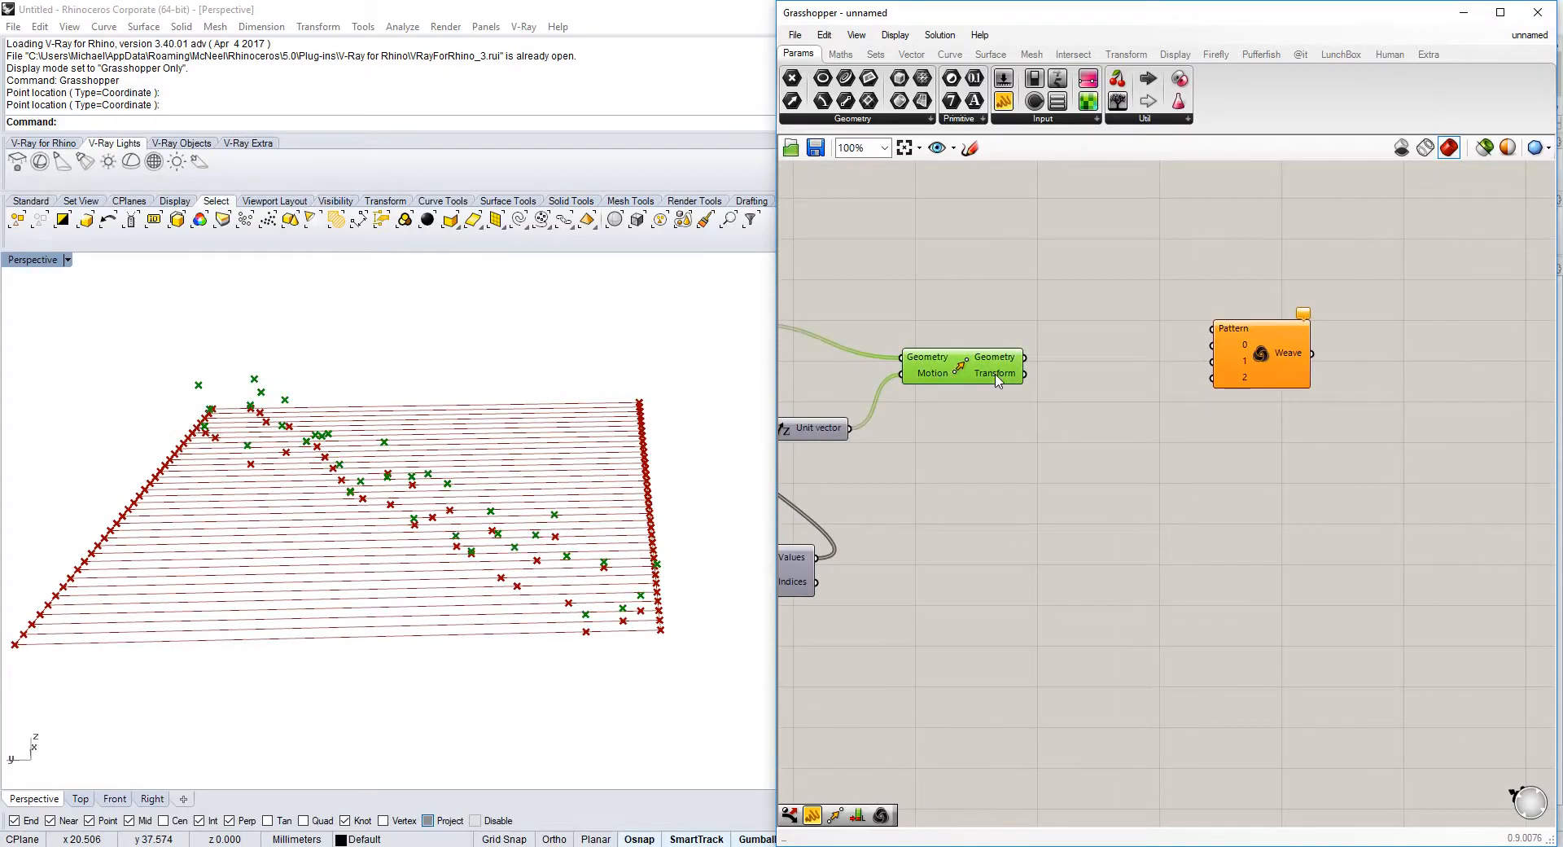
{"action": "left_click_drag", "start_coordinate": [1025, 359], "coordinate": [1140, 257]}
{"action": "scroll", "coordinate": [1210, 346], "scroll_direction": "down", "scroll_amount": 5}
{"action": "scroll", "coordinate": [798, 343], "scroll_direction": "up", "scroll_amount": 4}
{"action": "scroll", "coordinate": [903, 343], "scroll_direction": "up", "scroll_amount": 1}
{"action": "left_click_drag", "start_coordinate": [1148, 398], "coordinate": [1313, 397]}
{"action": "scroll", "coordinate": [1095, 394], "scroll_direction": "down", "scroll_amount": 7}
{"action": "scroll", "coordinate": [1296, 390], "scroll_direction": "up", "scroll_amount": 9}
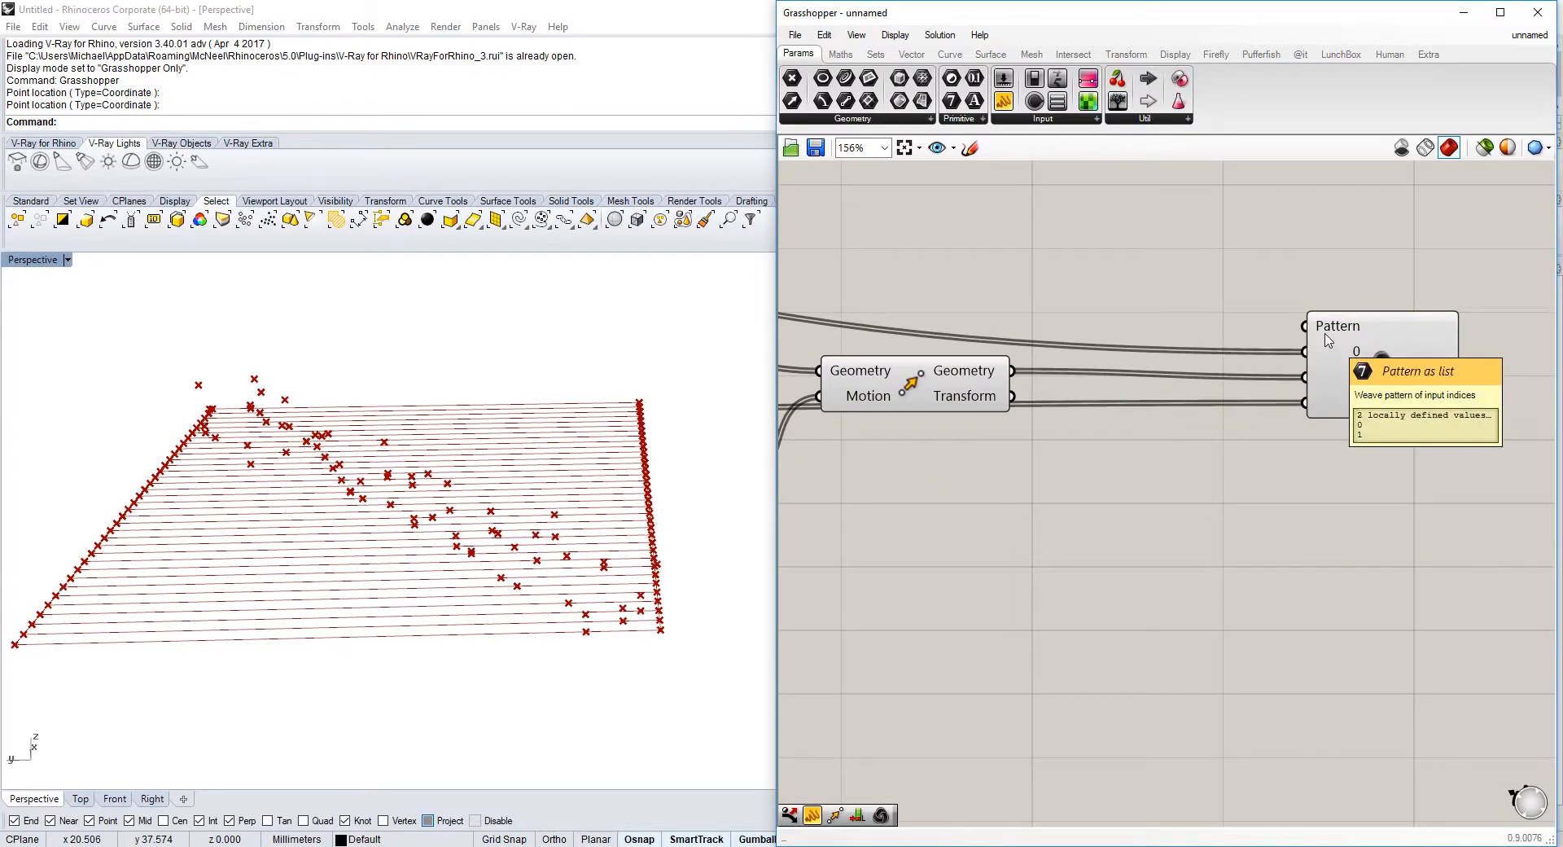
- Graft the Weave component's stream inputs 0, 1 and 2 and check the Weave output's data structure
{"action": "right_click_drag", "start_coordinate": [1427, 377], "coordinate": [1184, 374]}
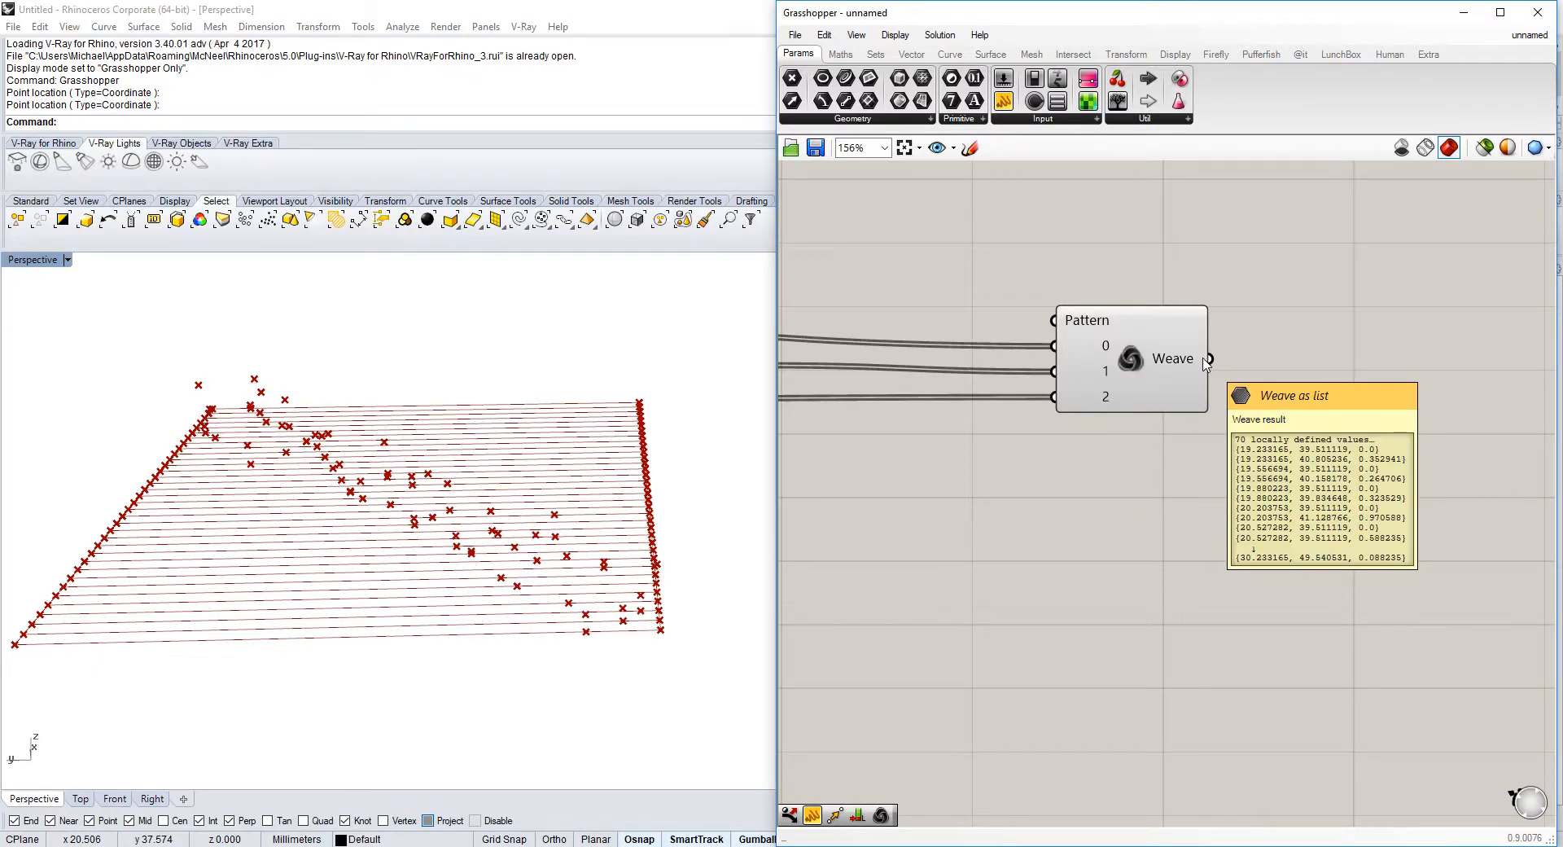
{"action": "right_click", "coordinate": [1075, 351]}
{"action": "left_click", "coordinate": [1118, 525]}
{"action": "right_click", "coordinate": [1075, 364]}
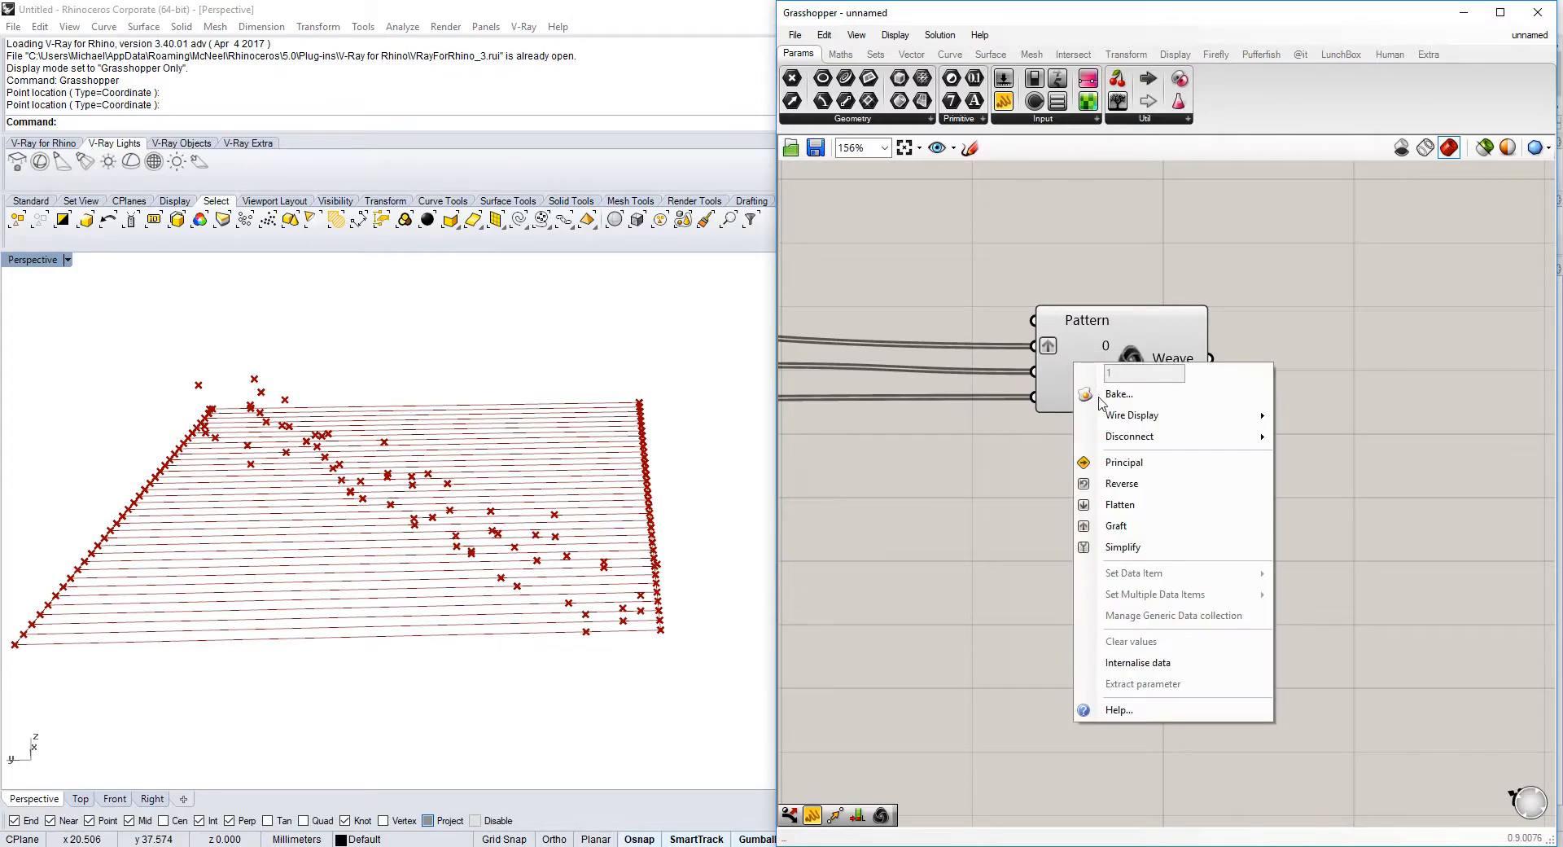
{"action": "left_click", "coordinate": [1144, 526]}
{"action": "right_click", "coordinate": [1071, 389]}
{"action": "left_click", "coordinate": [1137, 548]}
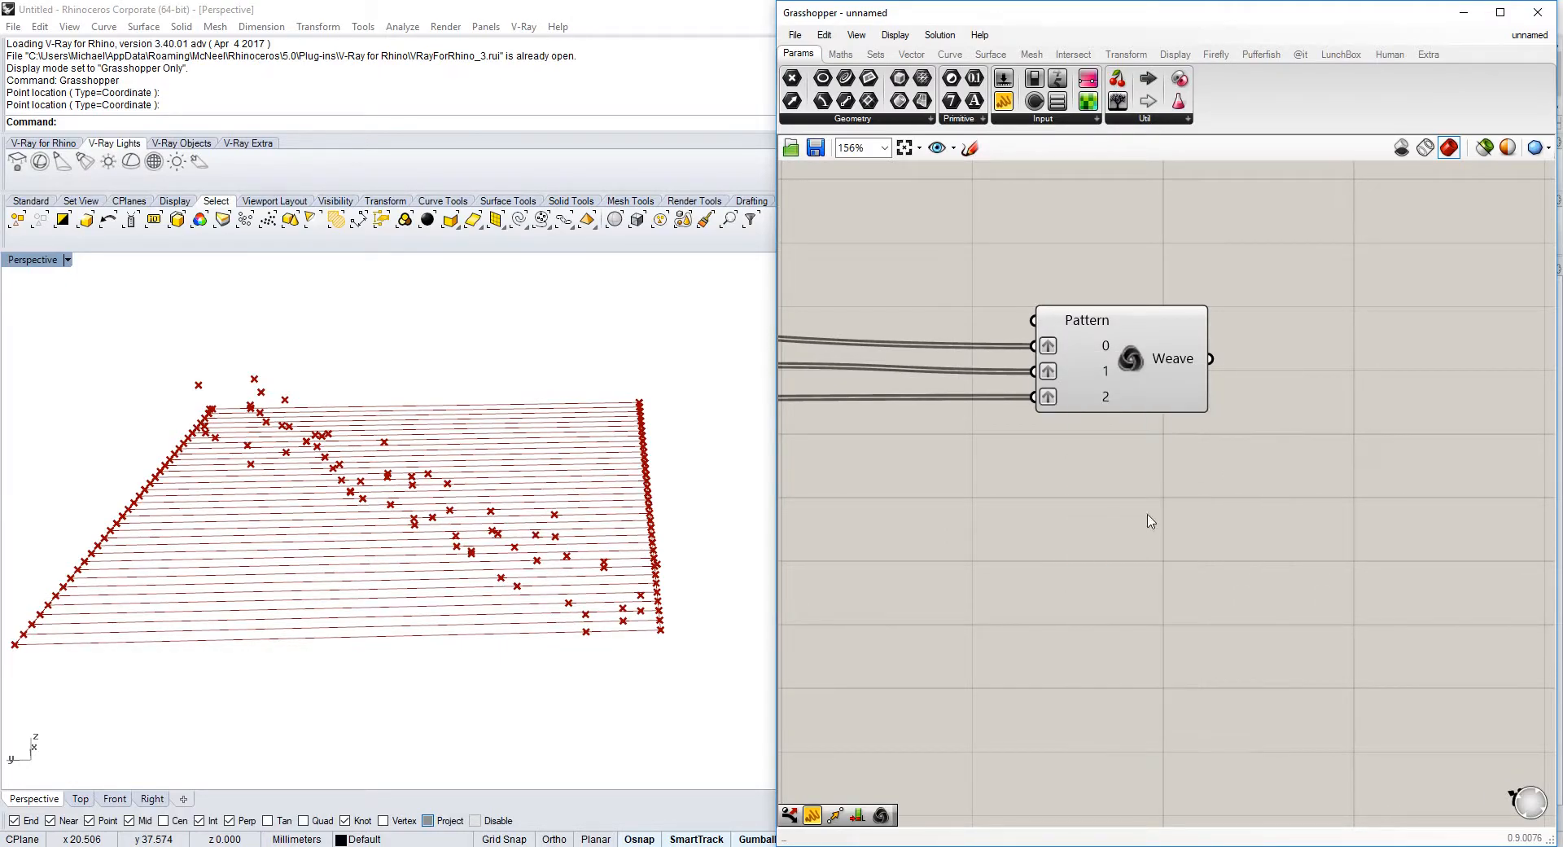
{"action": "mouse_move", "coordinate": [1184, 372]}
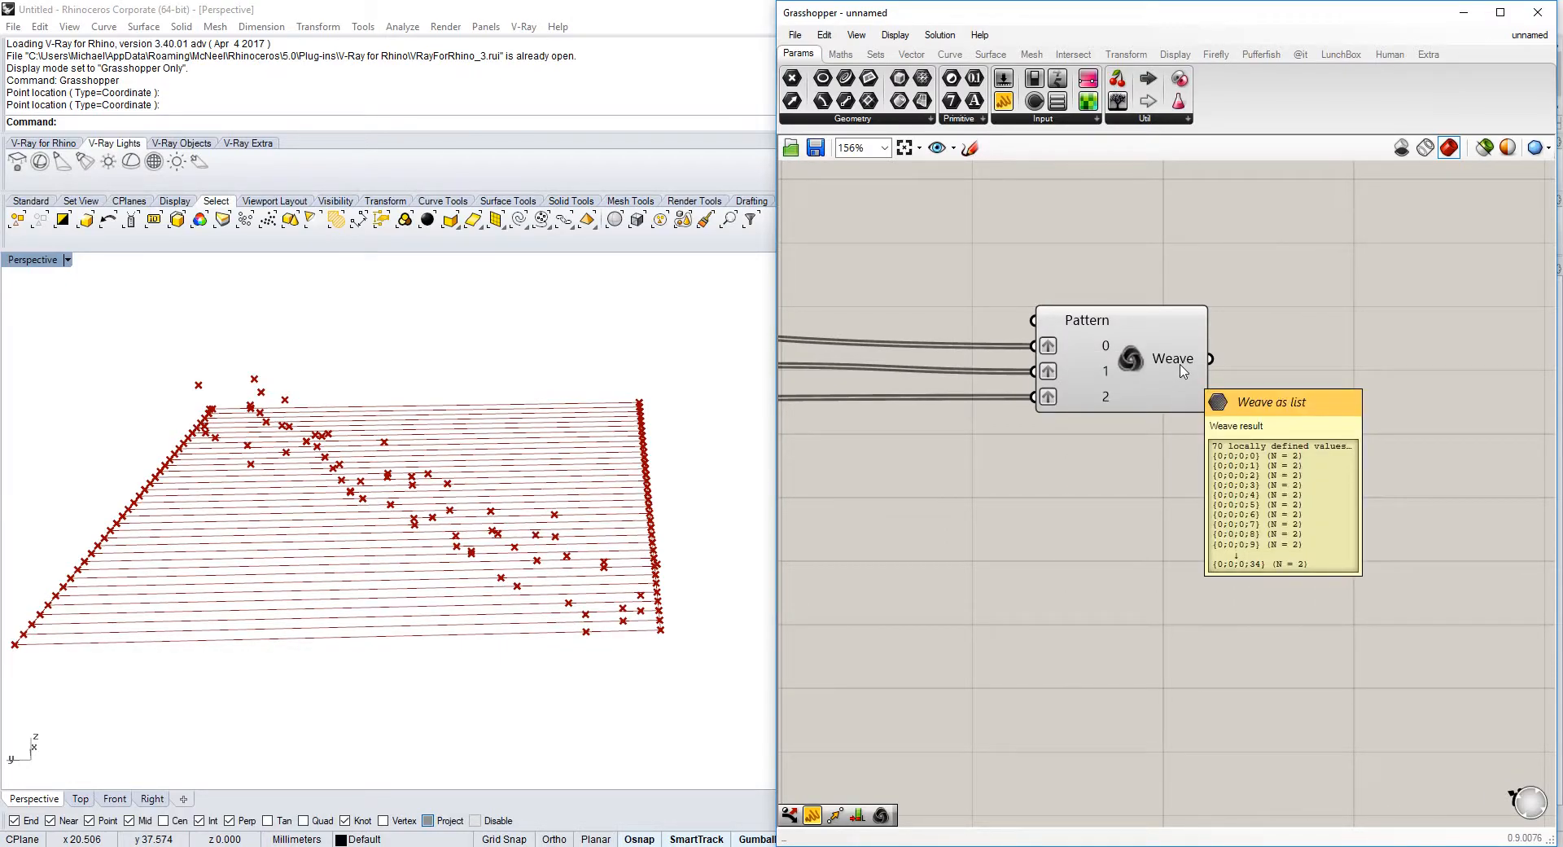
- Add a Panel beside the Weave component and connect it to the Pattern input
{"action": "scroll", "coordinate": [1183, 372], "scroll_direction": "down", "scroll_amount": 1}
{"action": "right_click_drag", "start_coordinate": [1183, 372], "coordinate": [1284, 366]}
{"action": "scroll", "coordinate": [1221, 338], "scroll_direction": "up", "scroll_amount": 5}
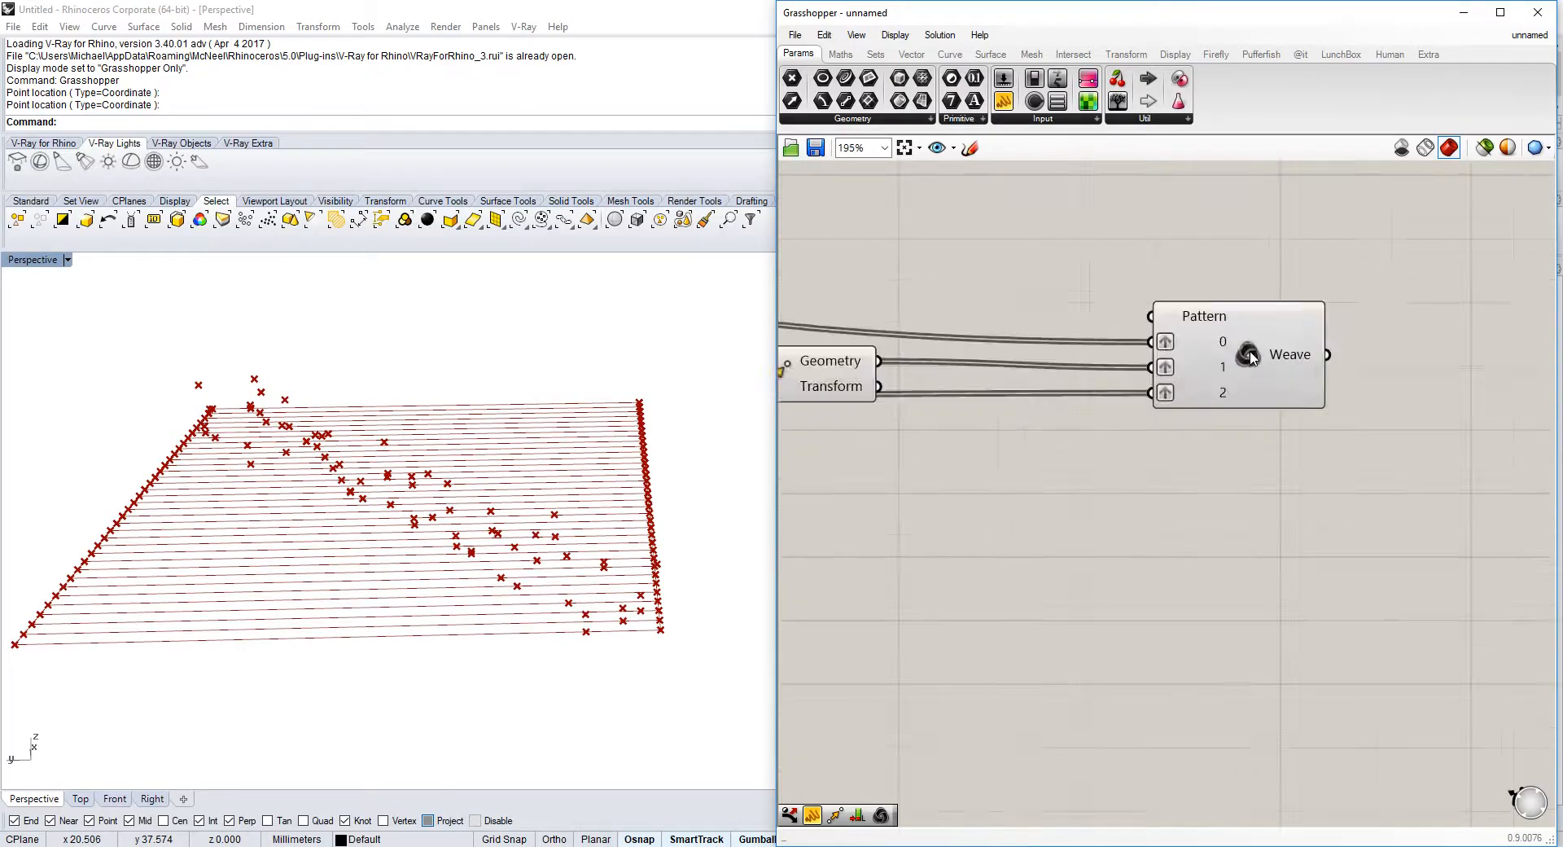
{"action": "mouse_move", "coordinate": [1099, 281]}
{"action": "right_click_drag", "start_coordinate": [1099, 281], "coordinate": [1345, 464]}
{"action": "double_click", "coordinate": [1026, 348]}
{"action": "type", "text": "//"}
{"action": "left_click", "coordinate": [1027, 324]}
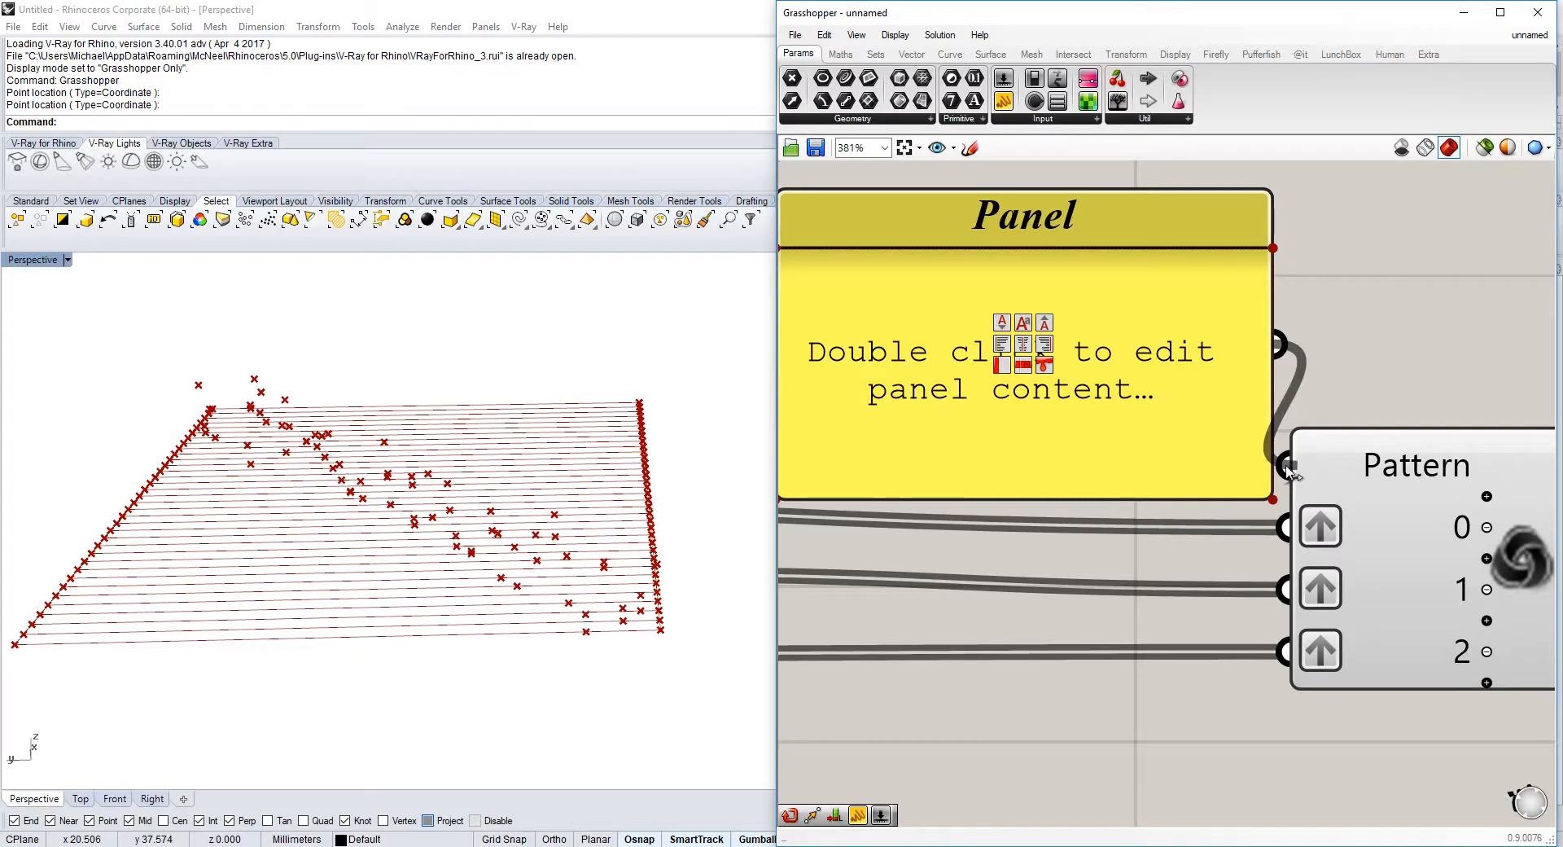
- Enter 0, 1 and 2 on separate lines in the Panel
{"action": "scroll", "coordinate": [1197, 352], "scroll_direction": "down", "scroll_amount": 2}
{"action": "double_click", "coordinate": [1217, 362]}
{"action": "type", "text": "0"}
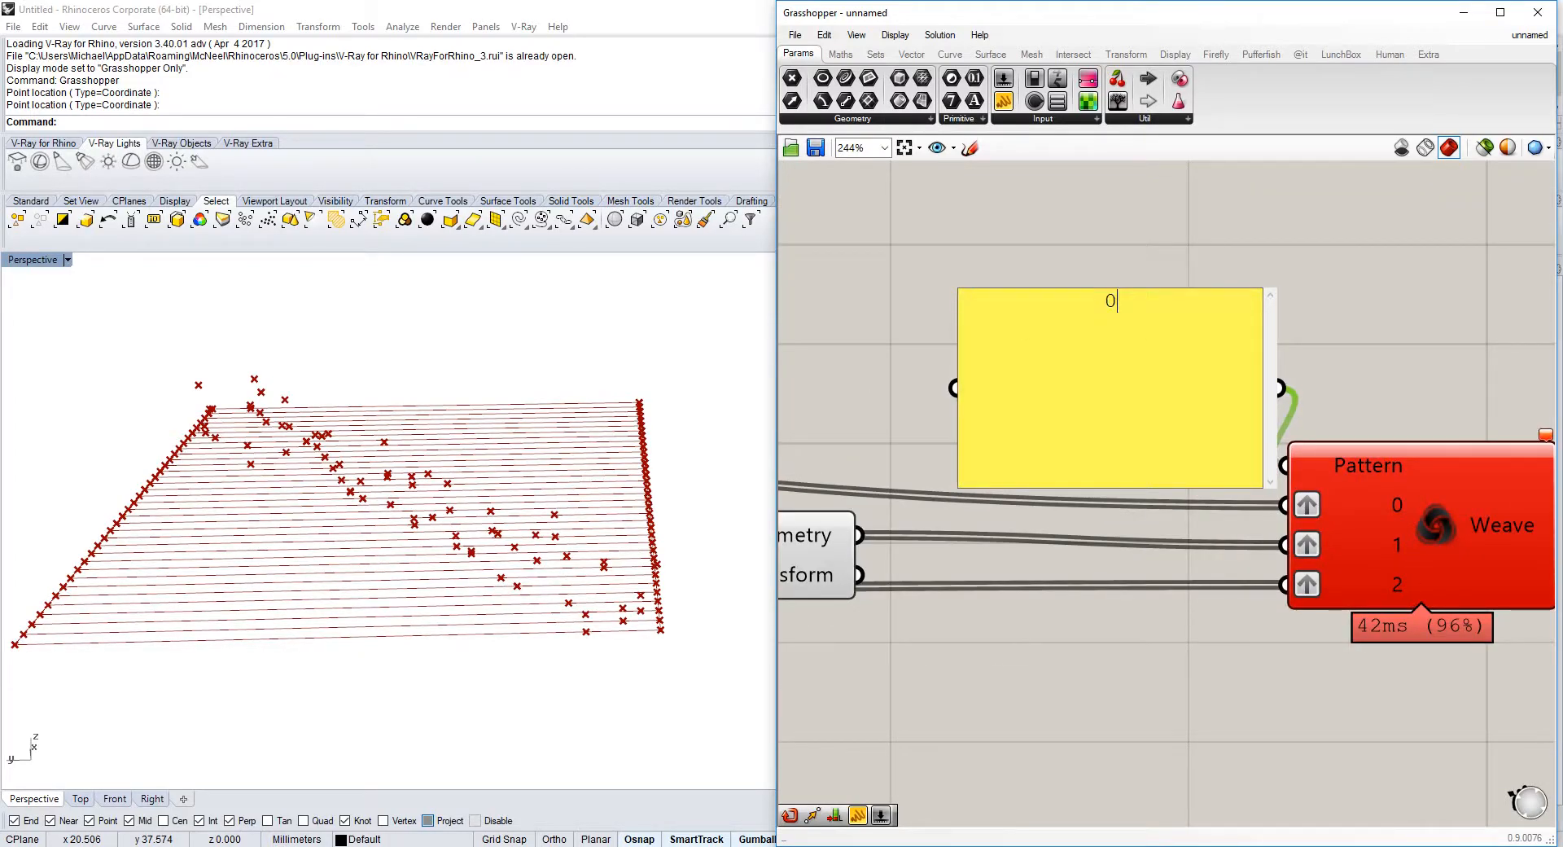
{"action": "left_click", "coordinate": [1393, 267]}
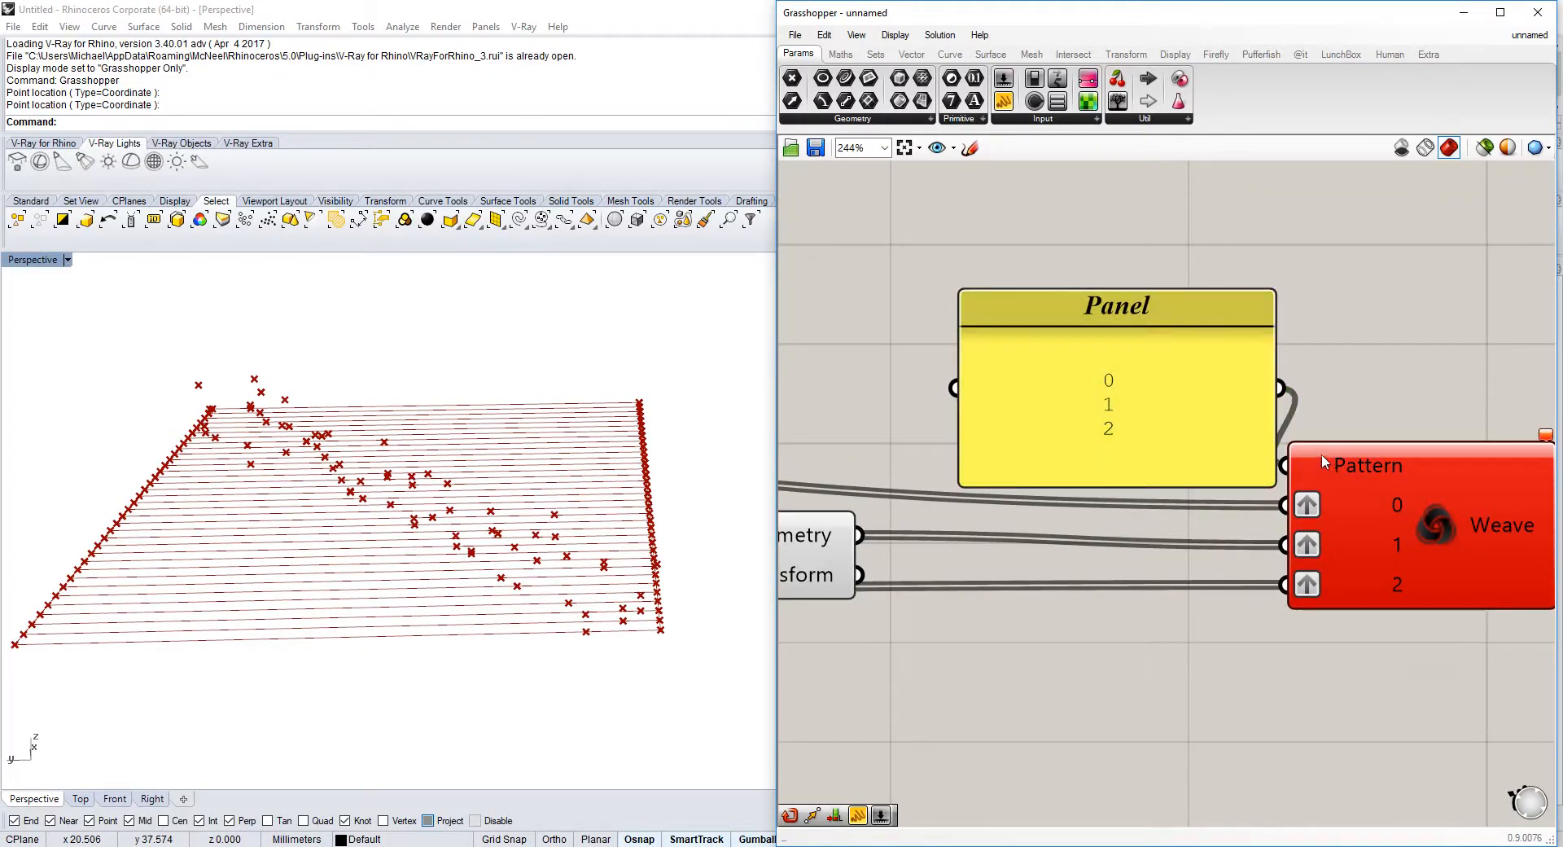
- Turn off the Panel's Multiline Data option so each line is a separate item
{"action": "right_click", "coordinate": [1322, 454]}
{"action": "left_click", "coordinate": [1125, 370]}
{"action": "right_click", "coordinate": [1125, 373]}
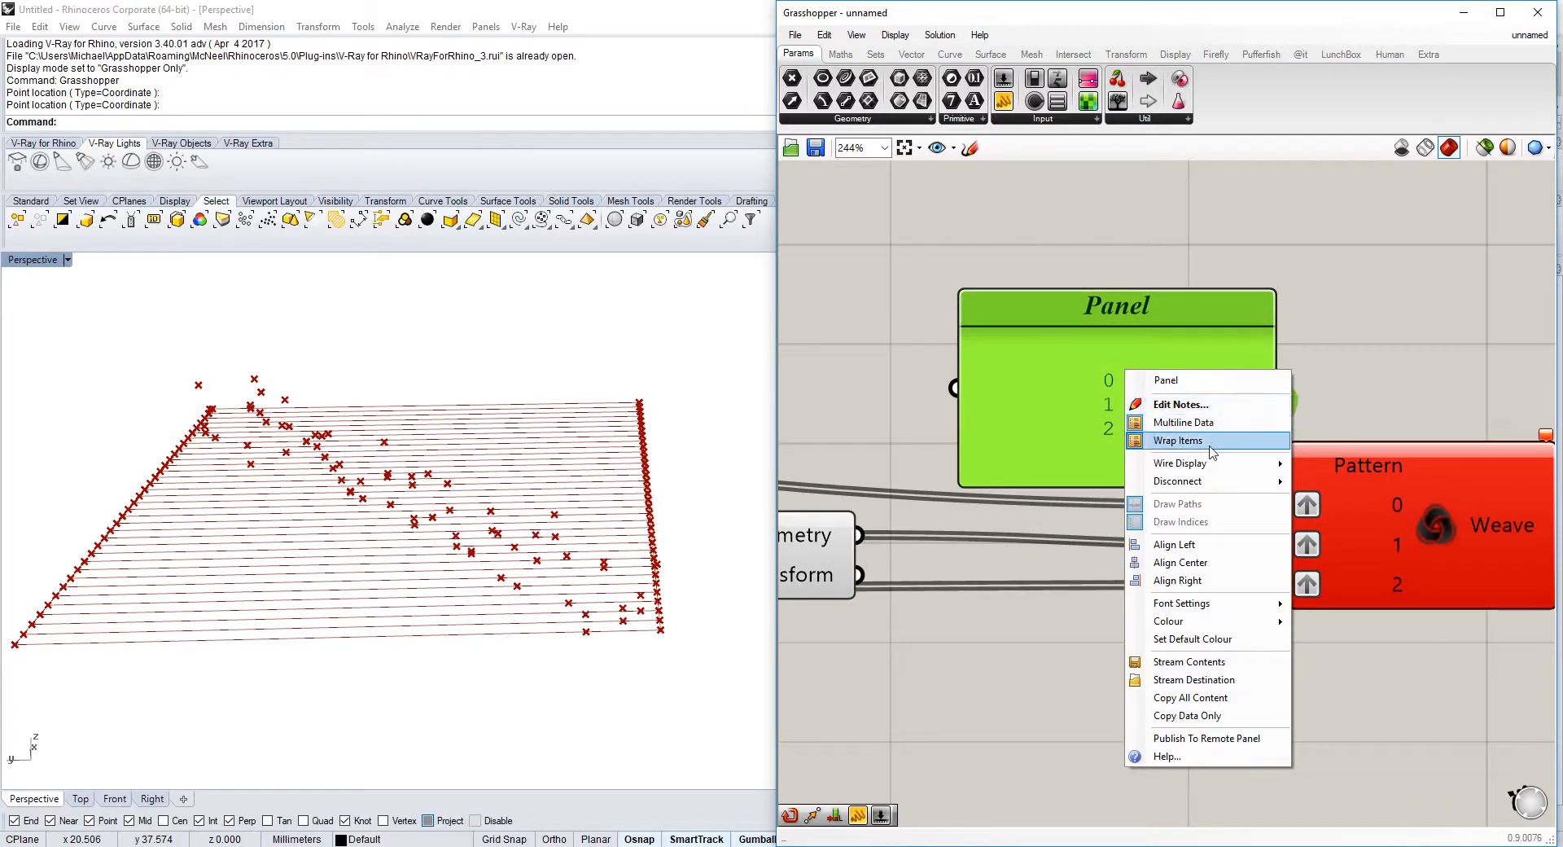
{"action": "left_click", "coordinate": [1189, 423]}
{"action": "right_click", "coordinate": [1170, 382]}
{"action": "left_click", "coordinate": [1221, 452]}
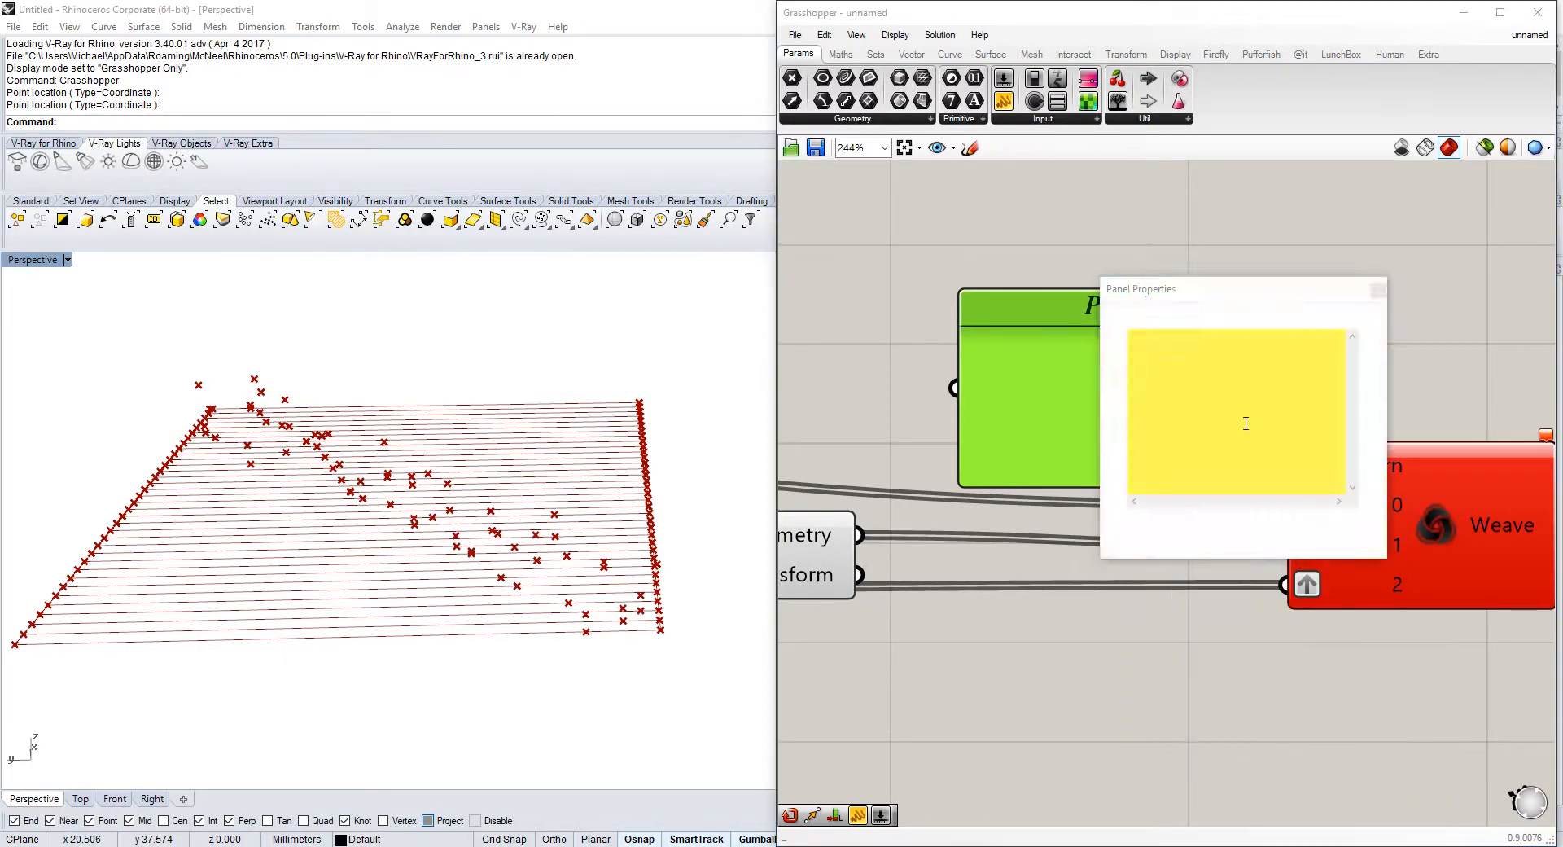
{"action": "right_click", "coordinate": [1122, 381]}
{"action": "left_click", "coordinate": [1225, 428]}
{"action": "left_click", "coordinate": [1336, 407]}
- Check the Weave output's branches and move the Weave component farther from the Panel
{"action": "right_click_drag", "start_coordinate": [1340, 406], "coordinate": [1151, 368]}
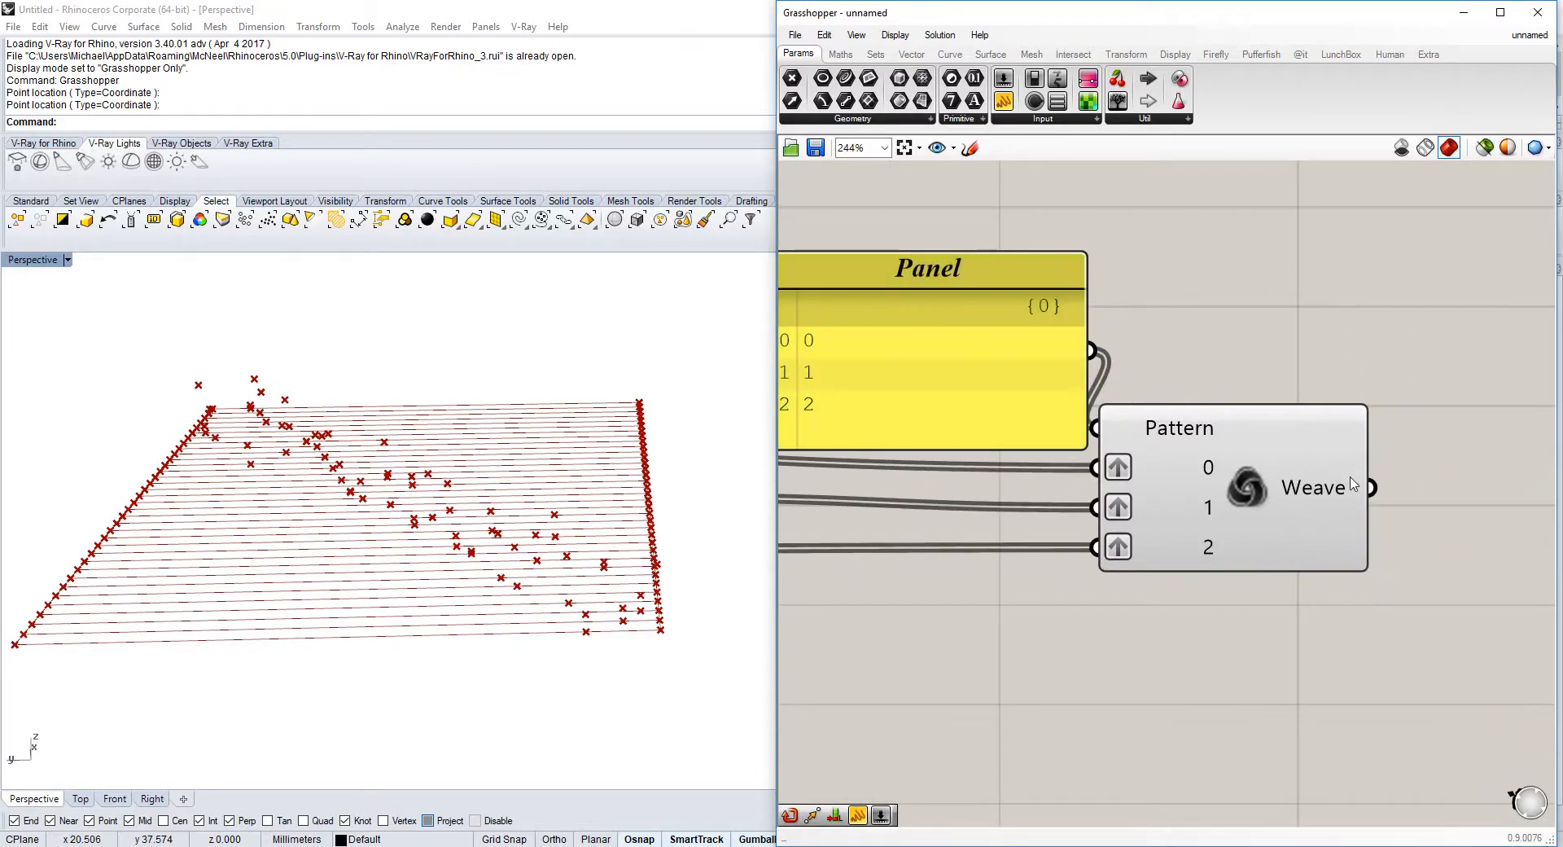
{"action": "mouse_move", "coordinate": [1358, 492]}
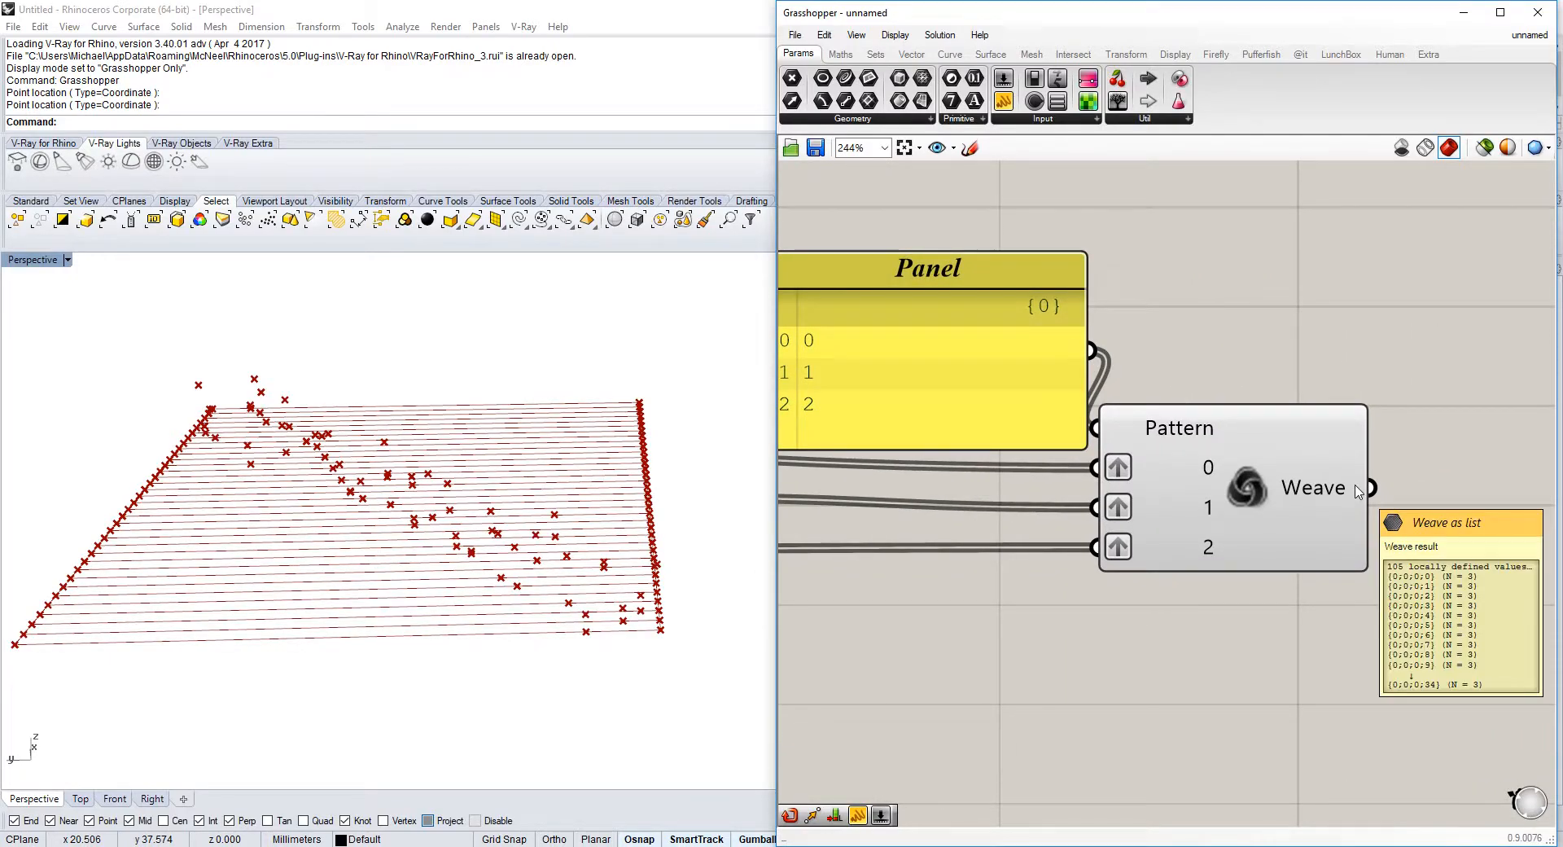
{"action": "right_click_drag", "start_coordinate": [1358, 492], "coordinate": [1295, 451]}
{"action": "scroll", "coordinate": [1296, 451], "scroll_direction": "down", "scroll_amount": 2}
{"action": "left_click_drag", "start_coordinate": [1270, 453], "coordinate": [1349, 438]}
- Add a PolyLine component after Weave and connect the Weave output to its Vertices input
{"action": "right_click_drag", "start_coordinate": [1445, 433], "coordinate": [1278, 406]}
{"action": "double_click", "coordinate": [1337, 408]}
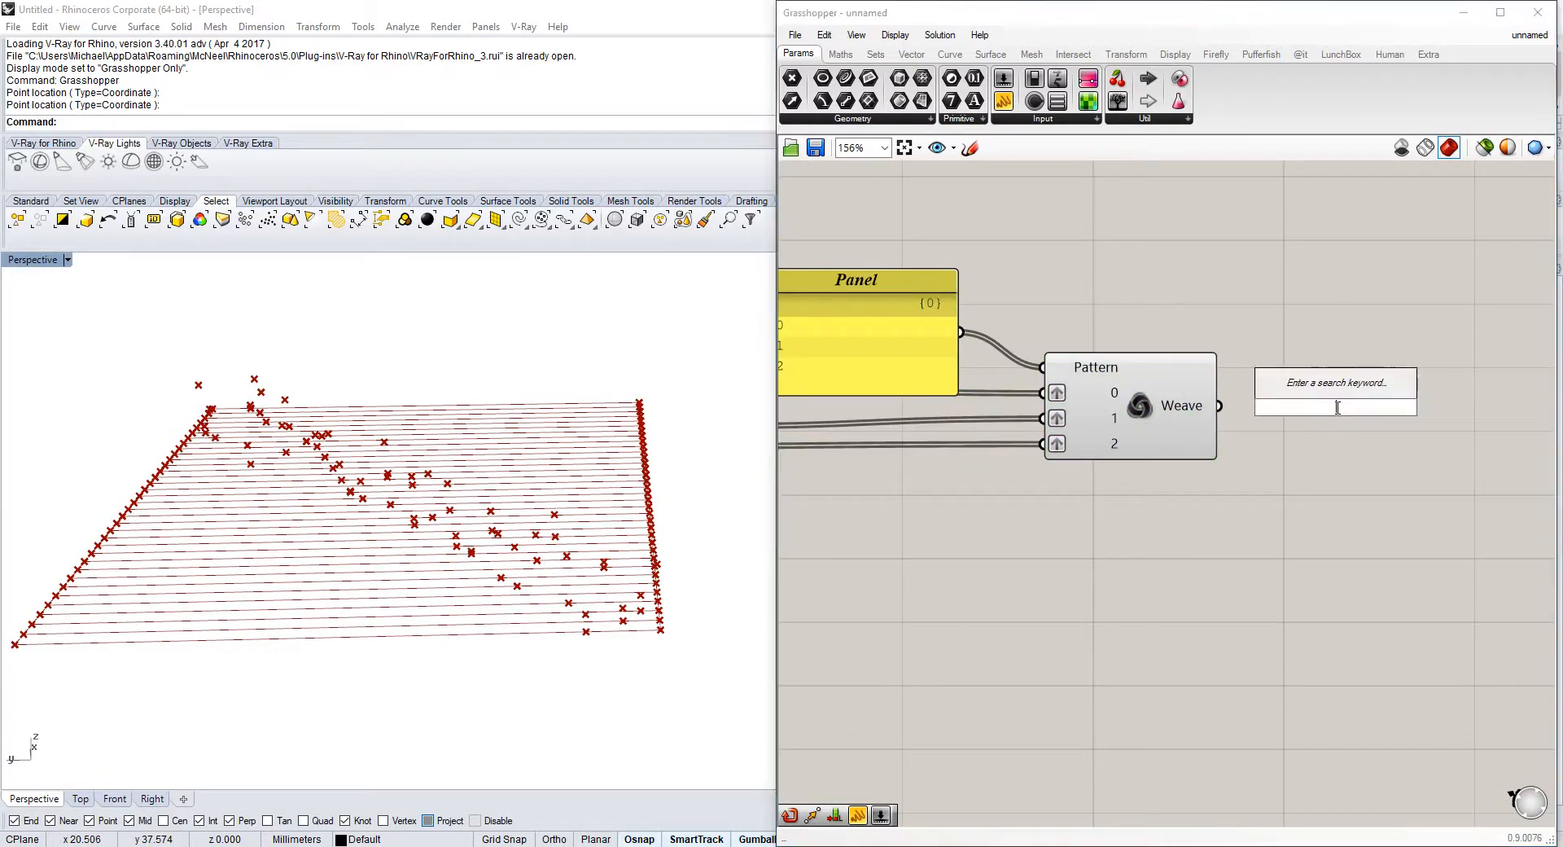
{"action": "type", "text": "poly"}
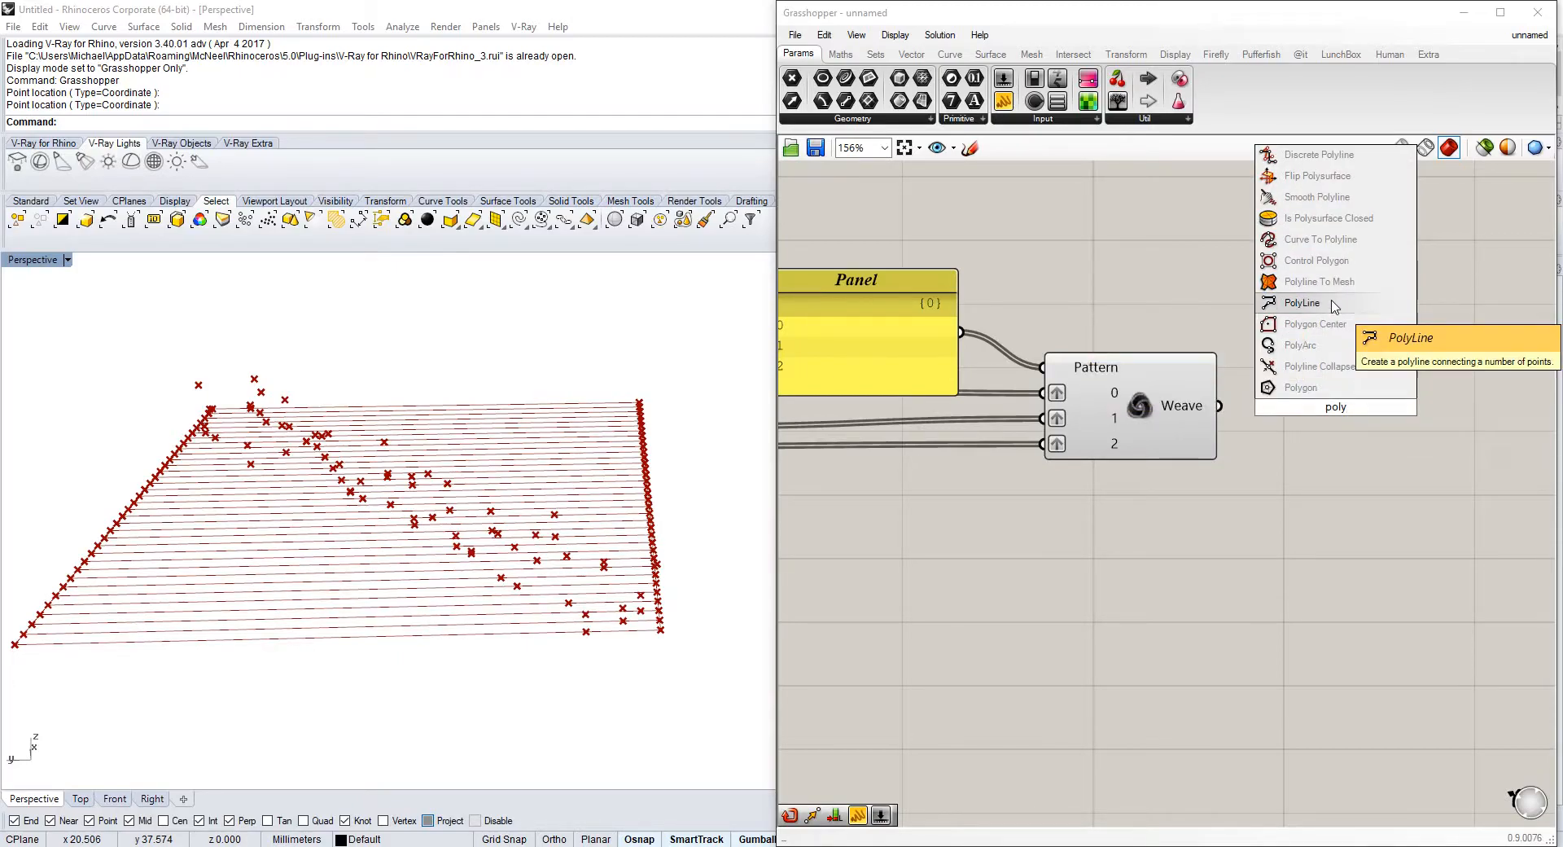
{"action": "left_click", "coordinate": [1303, 303]}
{"action": "left_click_drag", "start_coordinate": [1243, 405], "coordinate": [1253, 394]}
{"action": "right_click_drag", "start_coordinate": [382, 513], "coordinate": [364, 460]}
{"action": "scroll", "coordinate": [1064, 541], "scroll_direction": "down", "scroll_amount": 5}
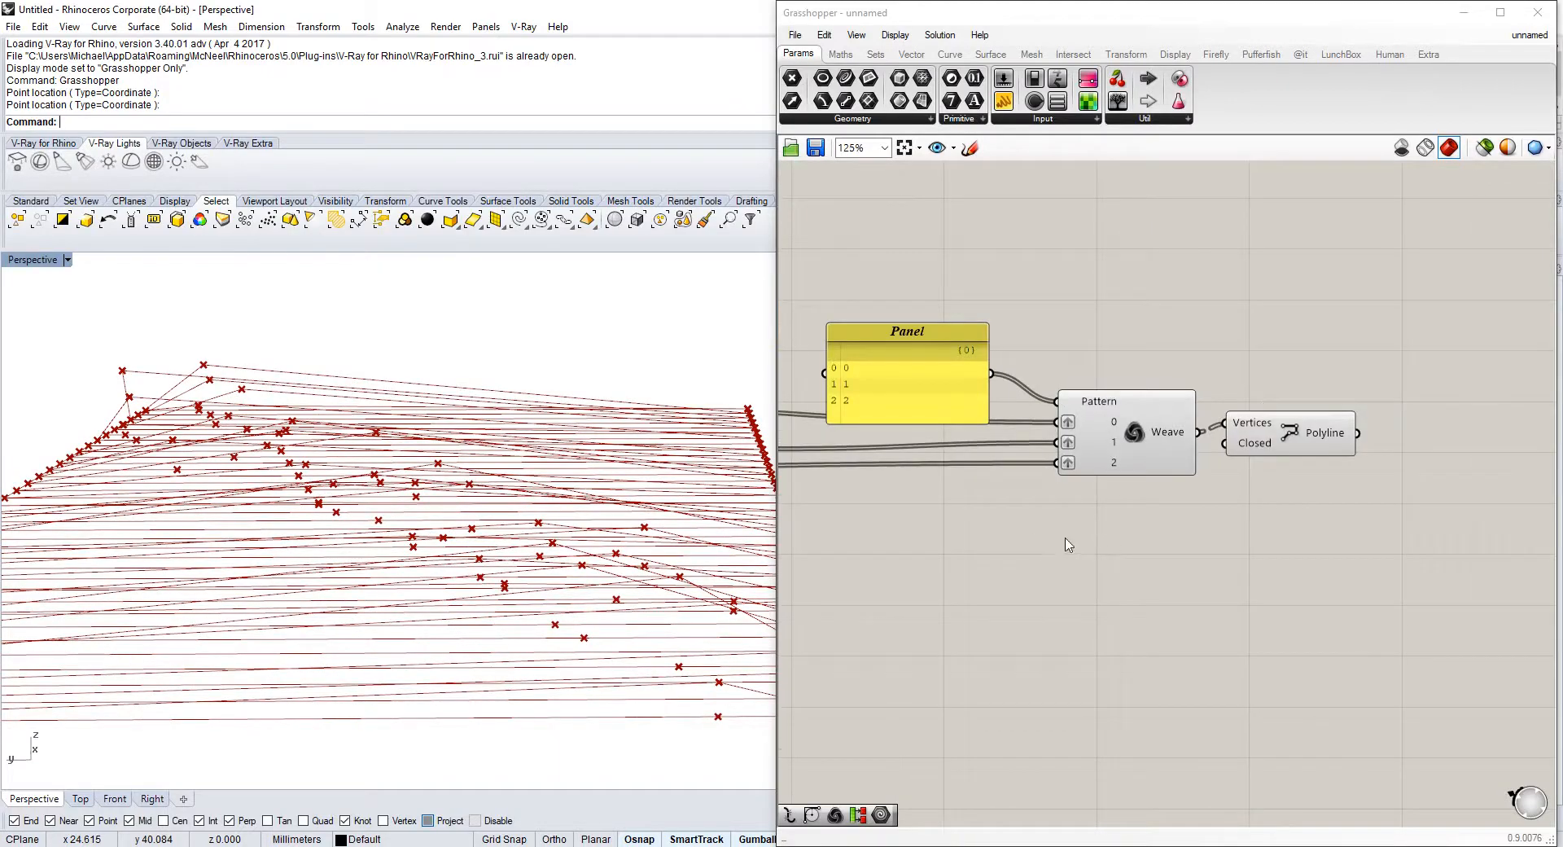
- Turn off the preview of the components upstream of PolyLine so only the polylines display in the viewport
{"action": "scroll", "coordinate": [1207, 397], "scroll_direction": "down", "scroll_amount": 2}
{"action": "right_click_drag", "start_coordinate": [1207, 397], "coordinate": [1446, 375]}
{"action": "left_click_drag", "start_coordinate": [1318, 238], "coordinate": [823, 525]}
{"action": "scroll", "coordinate": [1030, 381], "scroll_direction": "up", "scroll_amount": 1}
{"action": "middle_click", "coordinate": [1030, 381]}
{"action": "left_click", "coordinate": [1089, 333]}
{"action": "left_click", "coordinate": [1213, 269]}
{"action": "right_click_drag", "start_coordinate": [371, 563], "coordinate": [521, 562]}
{"action": "right_click_drag", "start_coordinate": [1448, 377], "coordinate": [1342, 383]}
{"action": "scroll", "coordinate": [1341, 382], "scroll_direction": "up", "scroll_amount": 3}
{"action": "left_click", "coordinate": [1375, 355]}
{"action": "middle_click", "coordinate": [1375, 355]}
{"action": "left_click", "coordinate": [1434, 311]}
{"action": "right_click_drag", "start_coordinate": [657, 442], "coordinate": [616, 461]}
{"action": "right_click_drag", "start_coordinate": [1299, 434], "coordinate": [908, 452]}
{"action": "left_click", "coordinate": [1346, 352]}
{"action": "right_click", "coordinate": [1345, 350]}
- Set the number slider feeding the first line's Length input to 17
{"action": "right_click_drag", "start_coordinate": [447, 548], "coordinate": [521, 533]}
{"action": "right_click_drag", "start_coordinate": [957, 504], "coordinate": [1368, 481]}
{"action": "scroll", "coordinate": [1368, 481], "scroll_direction": "down", "scroll_amount": 3}
{"action": "scroll", "coordinate": [1197, 452], "scroll_direction": "up", "scroll_amount": 5}
{"action": "right_click_drag", "start_coordinate": [830, 421], "coordinate": [1355, 433]}
{"action": "scroll", "coordinate": [1199, 453], "scroll_direction": "down", "scroll_amount": 1}
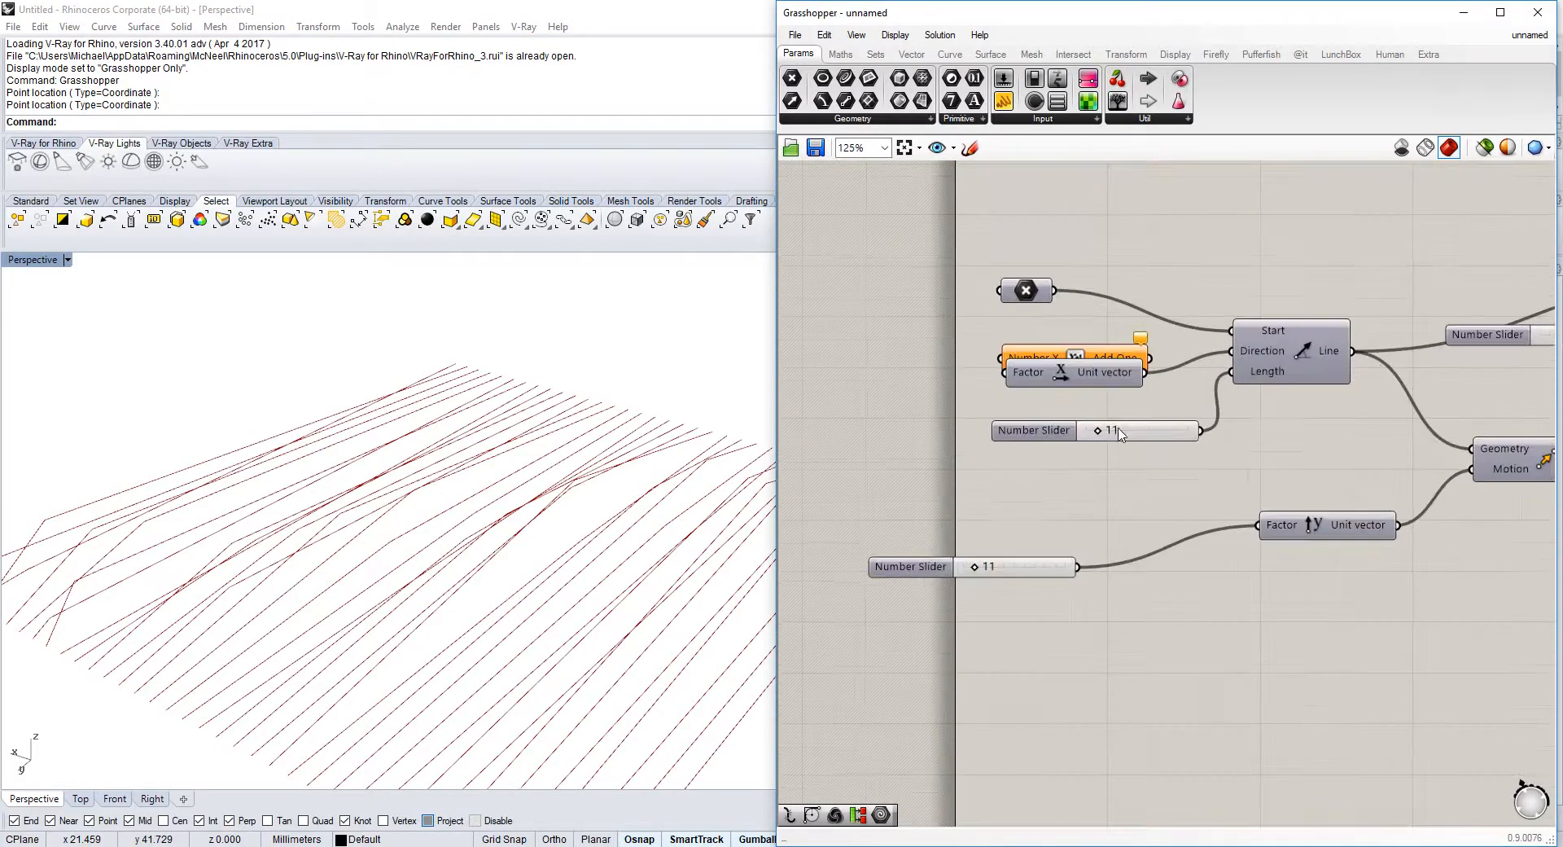
{"action": "left_click_drag", "start_coordinate": [1097, 434], "coordinate": [1103, 436]}
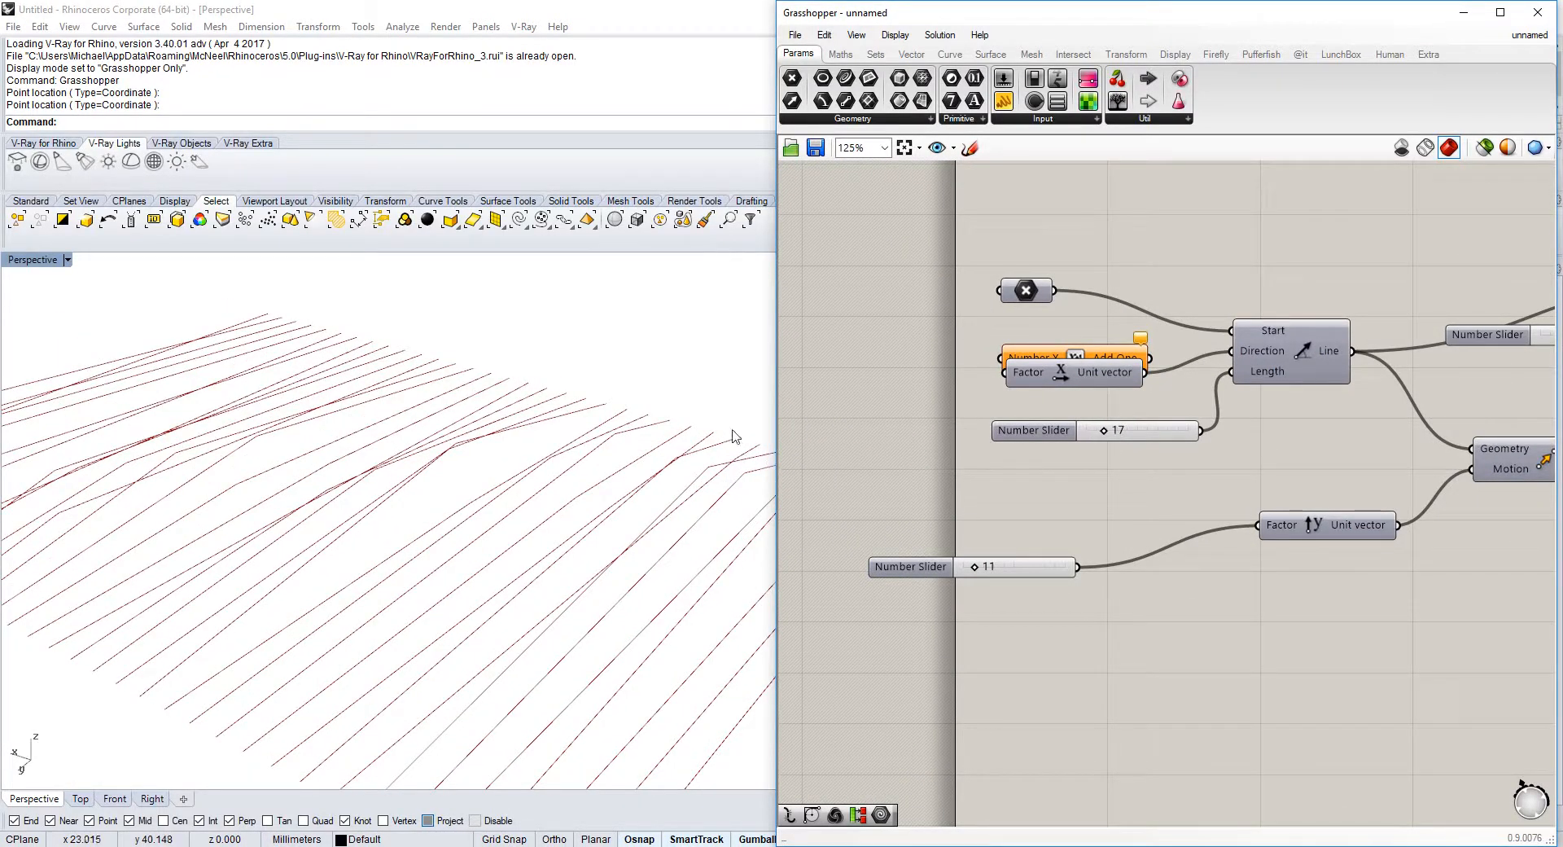
{"action": "right_click_drag", "start_coordinate": [736, 438], "coordinate": [461, 420]}
- Add a Loft component after PolyLine and connect the Polyline output to its Curves input
{"action": "scroll", "coordinate": [461, 420], "scroll_direction": "down", "scroll_amount": 3}
{"action": "scroll", "coordinate": [843, 447], "scroll_direction": "down", "scroll_amount": 3}
{"action": "right_click_drag", "start_coordinate": [1466, 444], "coordinate": [935, 442]}
{"action": "scroll", "coordinate": [1349, 439], "scroll_direction": "up", "scroll_amount": 3}
{"action": "right_click_drag", "start_coordinate": [1522, 433], "coordinate": [1201, 455]}
{"action": "left_click", "coordinate": [1258, 446]}
{"action": "double_click", "coordinate": [1413, 444]}
{"action": "type", "text": "loft"}
{"action": "key", "text": "Return"}
{"action": "left_click_drag", "start_coordinate": [1423, 437], "coordinate": [1404, 466]}
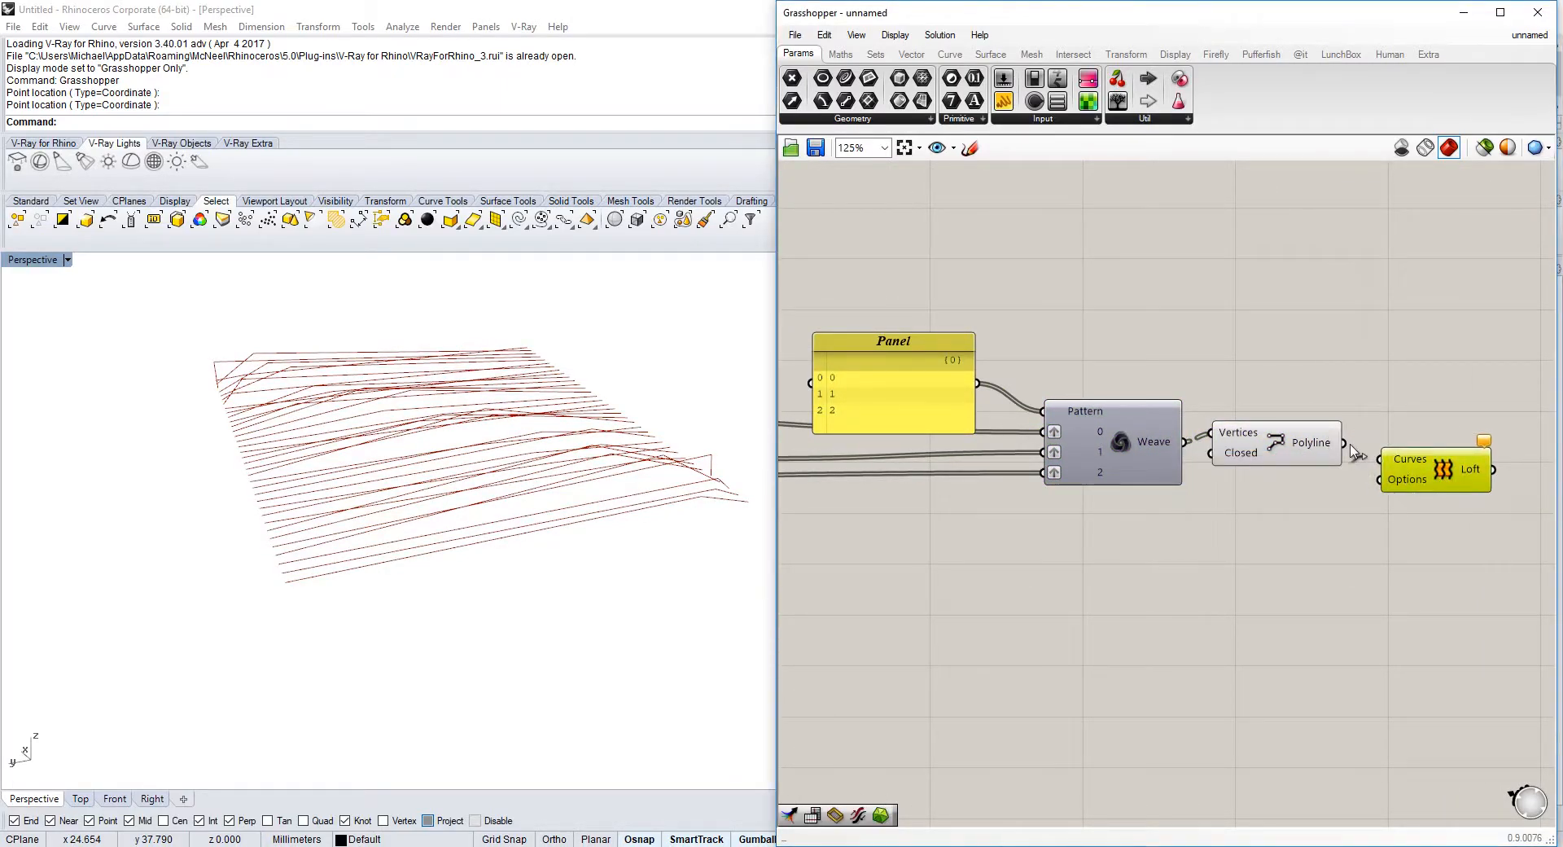
{"action": "right_click_drag", "start_coordinate": [442, 477], "coordinate": [635, 481]}
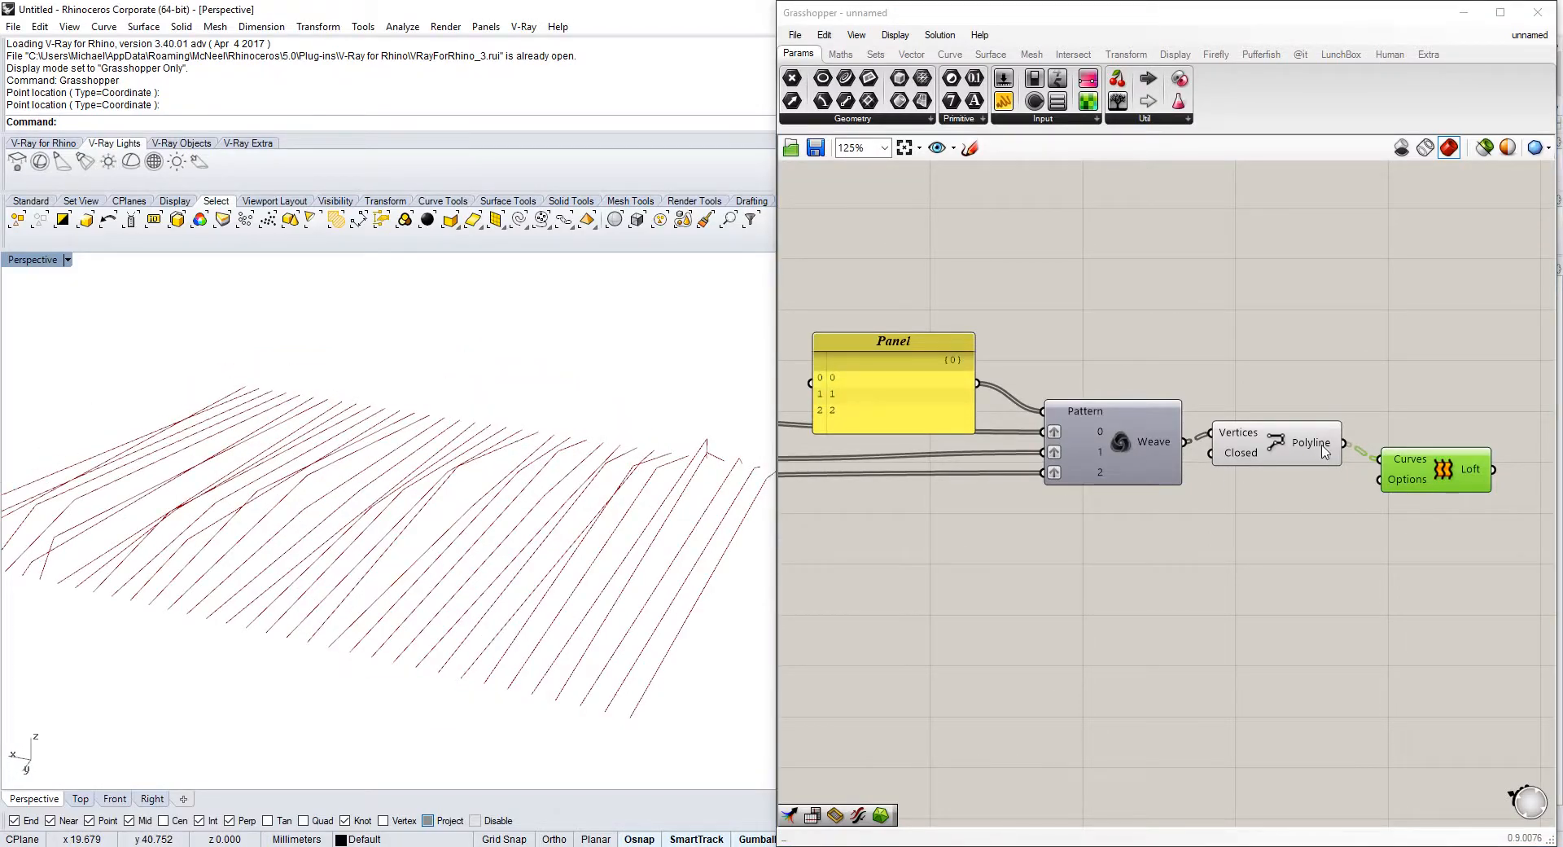
- Flatten the Curves input of the Loft component
{"action": "right_click", "coordinate": [1394, 461]}
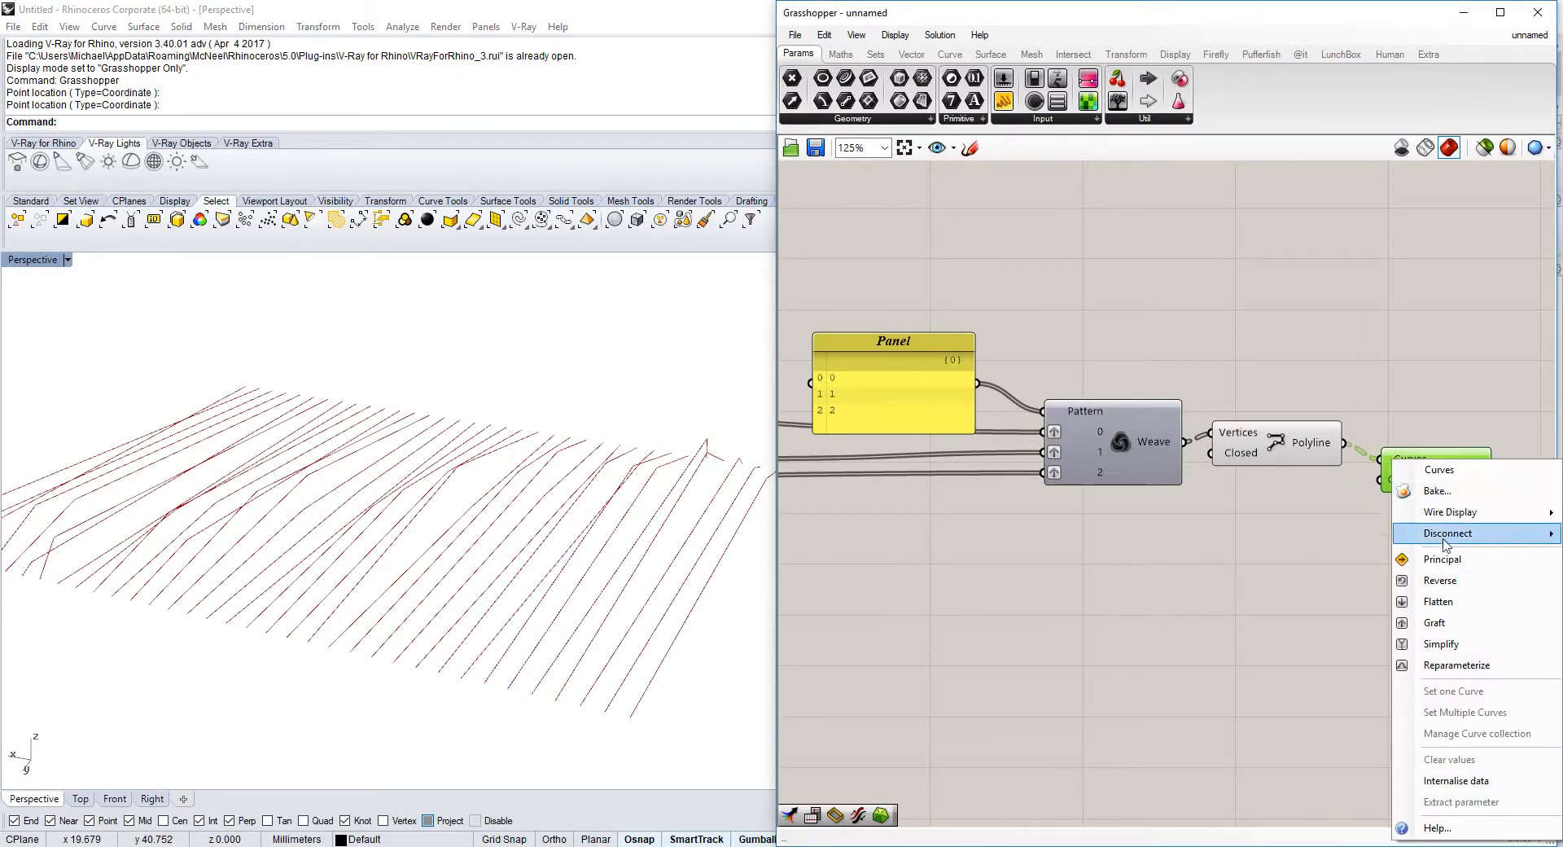
{"action": "left_click", "coordinate": [1439, 602]}
{"action": "right_click_drag", "start_coordinate": [423, 505], "coordinate": [361, 521]}
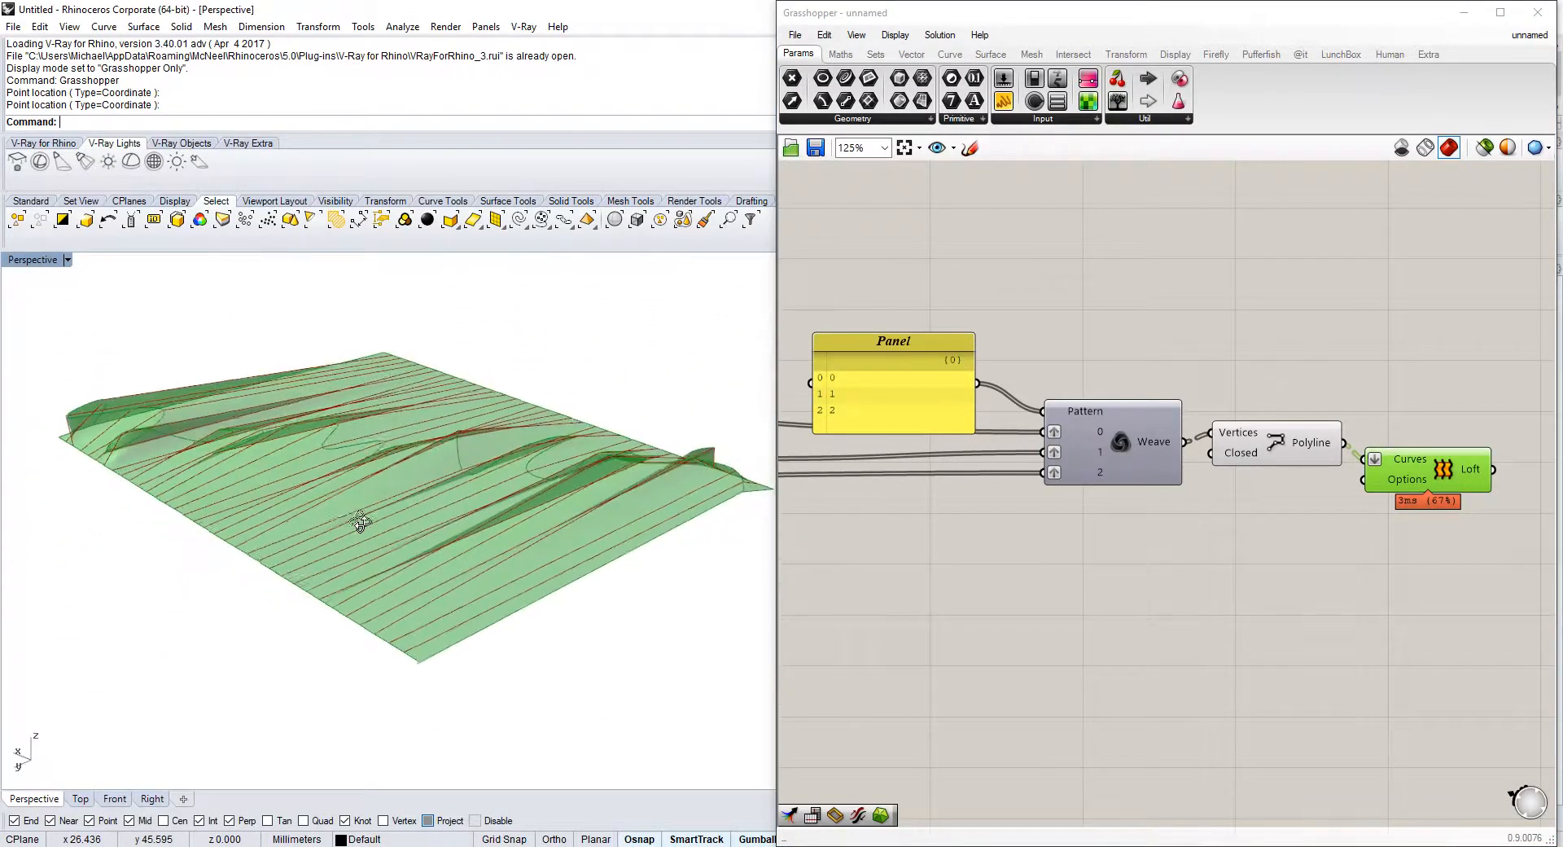
{"action": "scroll", "coordinate": [420, 466], "scroll_direction": "up", "scroll_amount": 4}
{"action": "right_click_drag", "start_coordinate": [422, 464], "coordinate": [398, 461]}
{"action": "scroll", "coordinate": [1127, 472], "scroll_direction": "down", "scroll_amount": 4}
- Move the Loft component farther from the PolyLine component to make room
{"action": "right_click_drag", "start_coordinate": [809, 497], "coordinate": [1033, 479]}
{"action": "scroll", "coordinate": [1032, 479], "scroll_direction": "up", "scroll_amount": 2}
{"action": "scroll", "coordinate": [1033, 478], "scroll_direction": "up", "scroll_amount": 2}
{"action": "right_click_drag", "start_coordinate": [1285, 529], "coordinate": [1167, 486]}
{"action": "right_click_drag", "start_coordinate": [1234, 482], "coordinate": [1059, 496]}
{"action": "right_click_drag", "start_coordinate": [1348, 509], "coordinate": [1151, 527]}
{"action": "right_click_drag", "start_coordinate": [1320, 477], "coordinate": [1125, 520]}
{"action": "scroll", "coordinate": [1270, 500], "scroll_direction": "down", "scroll_amount": 1}
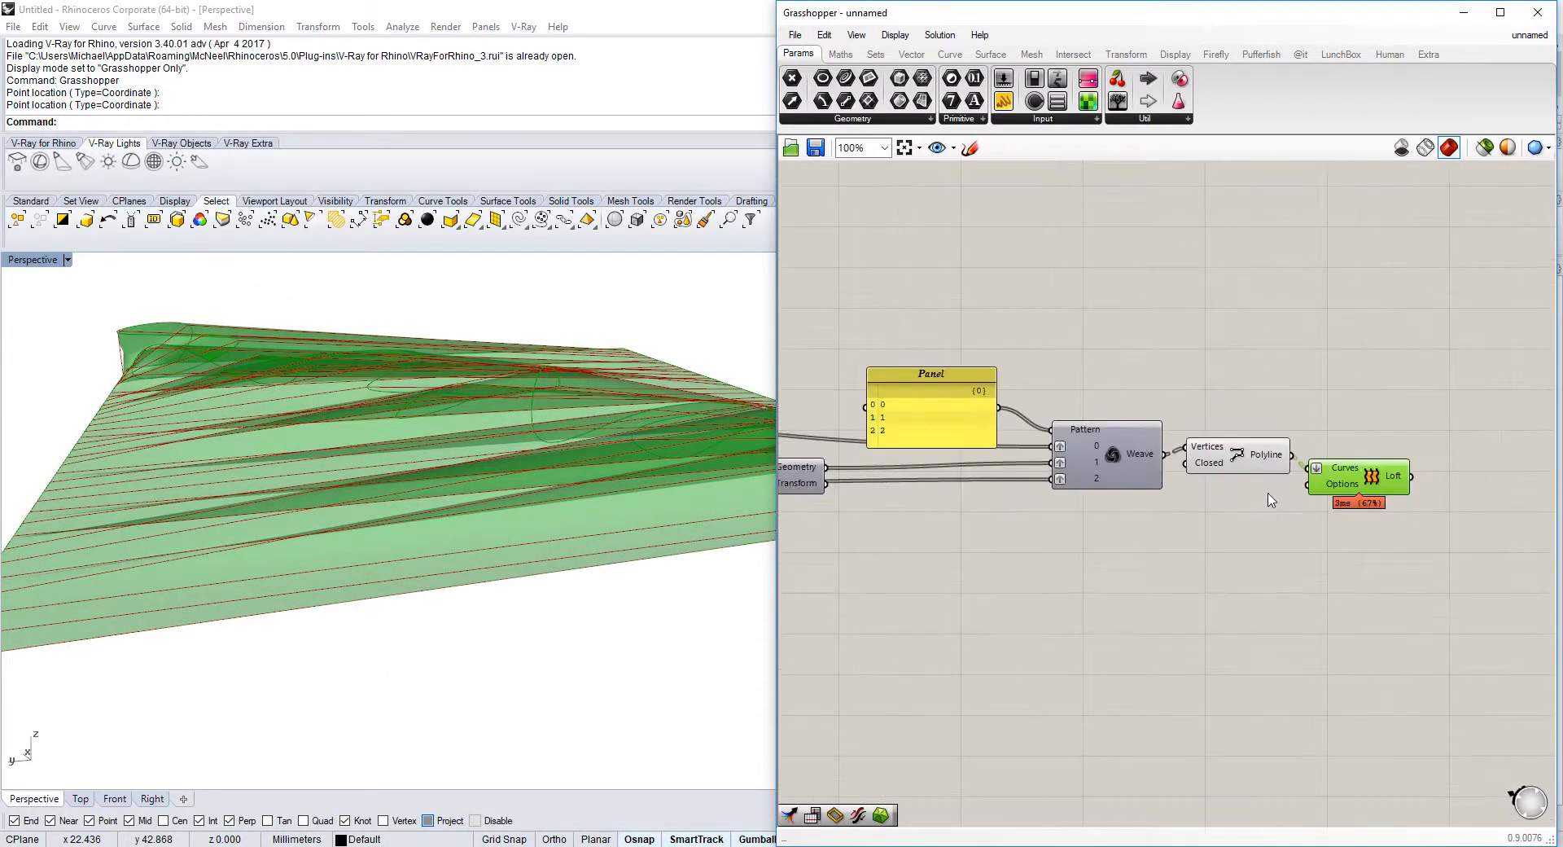
{"action": "right_click_drag", "start_coordinate": [1272, 498], "coordinate": [1213, 450]}
{"action": "left_click_drag", "start_coordinate": [1298, 421], "coordinate": [1368, 427]}
{"action": "scroll", "coordinate": [1366, 426], "scroll_direction": "down", "scroll_amount": 1}
- Add a Loft Options component below PolyLine and connect it to the Loft's Options input
{"action": "double_click", "coordinate": [1146, 495]}
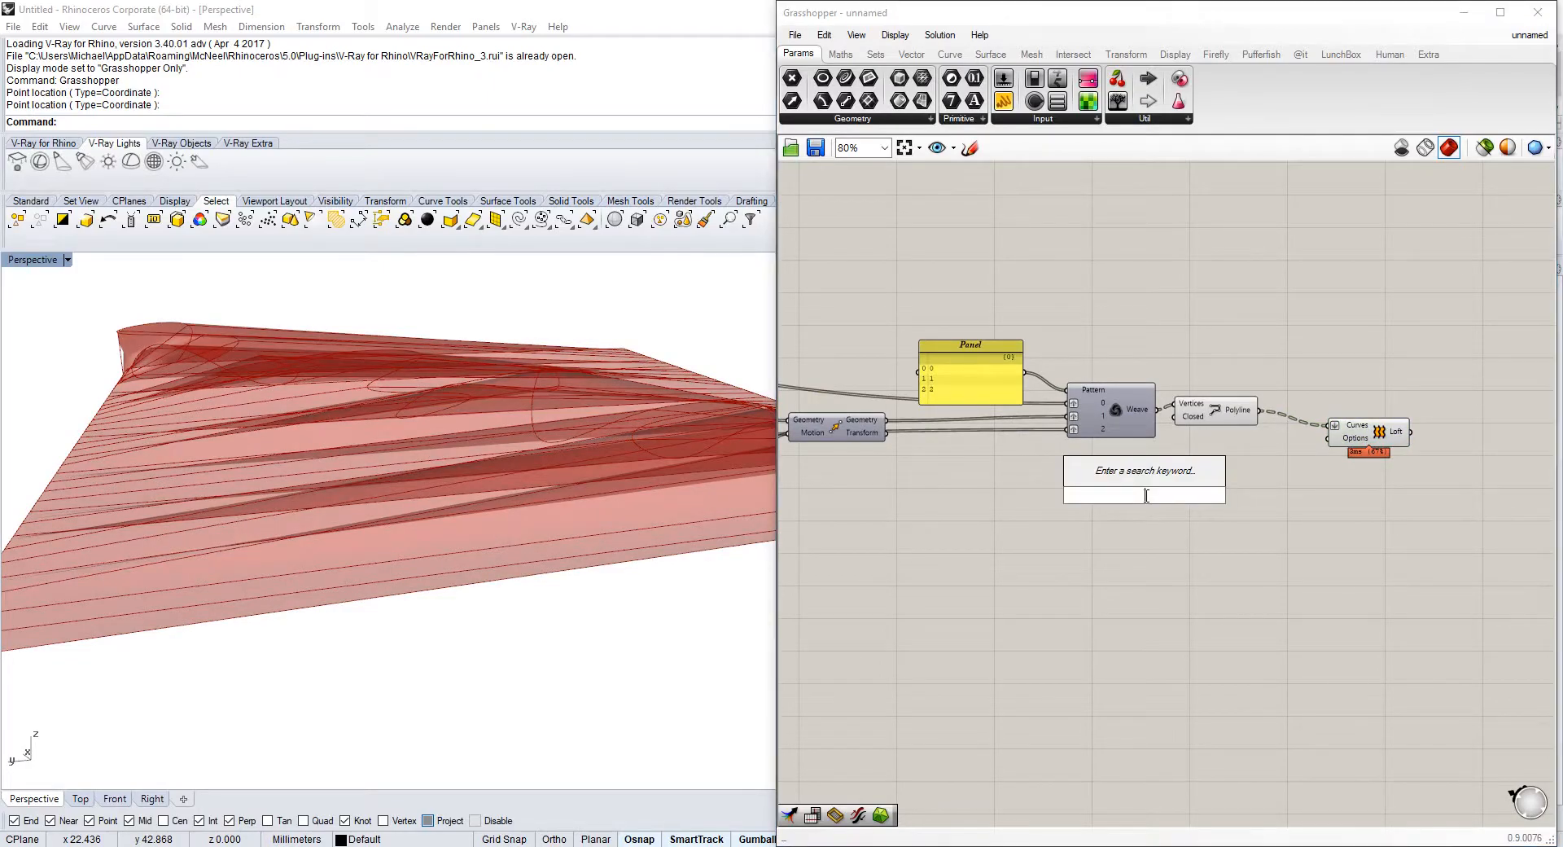
{"action": "type", "text": "loft set"}
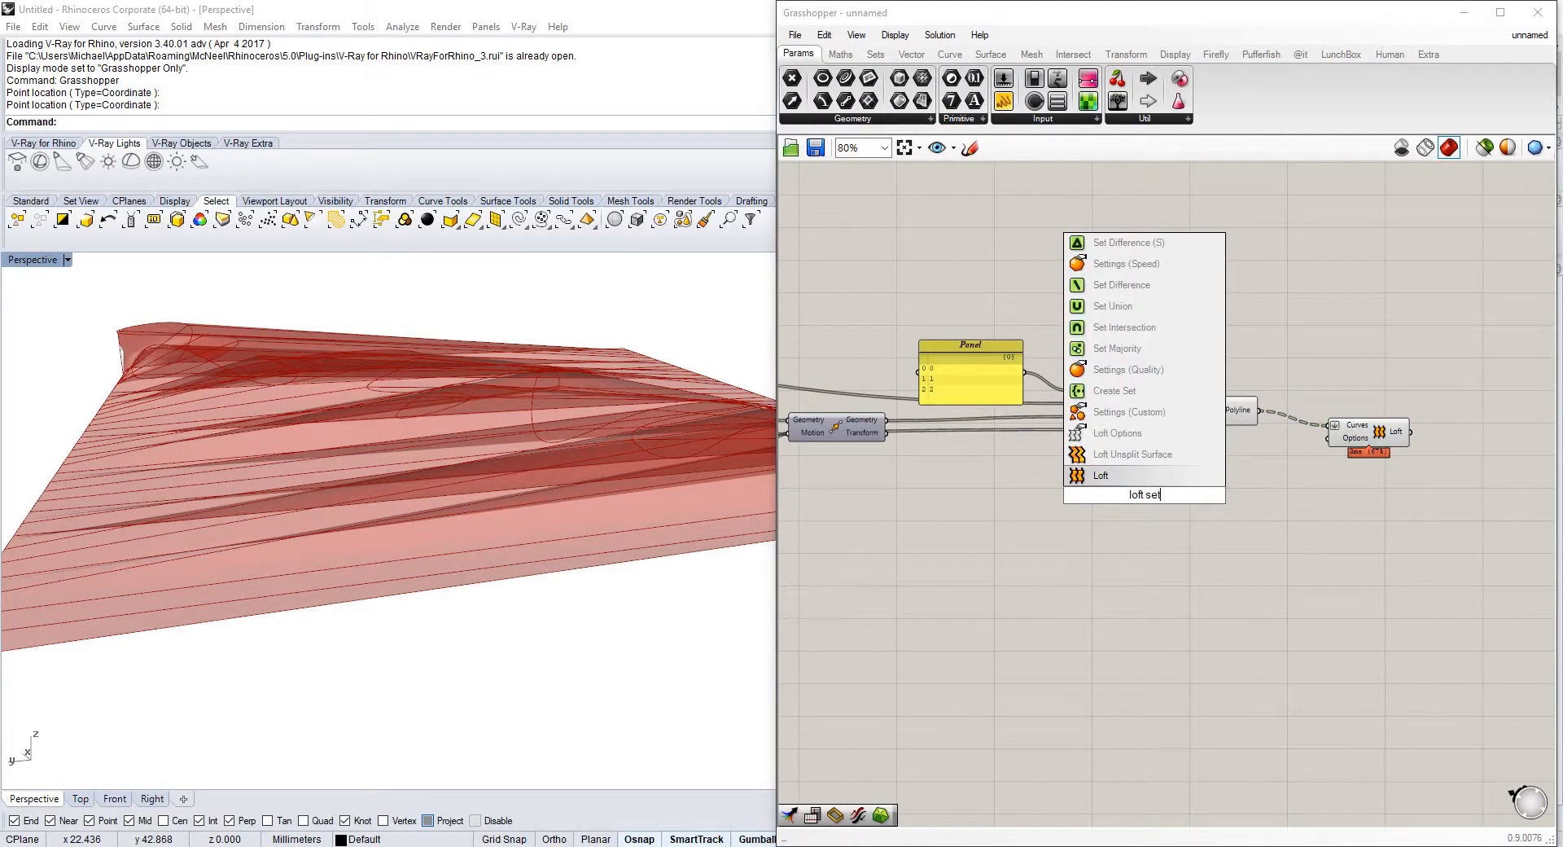
{"action": "left_click", "coordinate": [1104, 435]}
{"action": "scroll", "coordinate": [1186, 492], "scroll_direction": "up", "scroll_amount": 3}
{"action": "left_click_drag", "start_coordinate": [1079, 492], "coordinate": [1173, 506]}
{"action": "right_click_drag", "start_coordinate": [1171, 502], "coordinate": [1222, 465]}
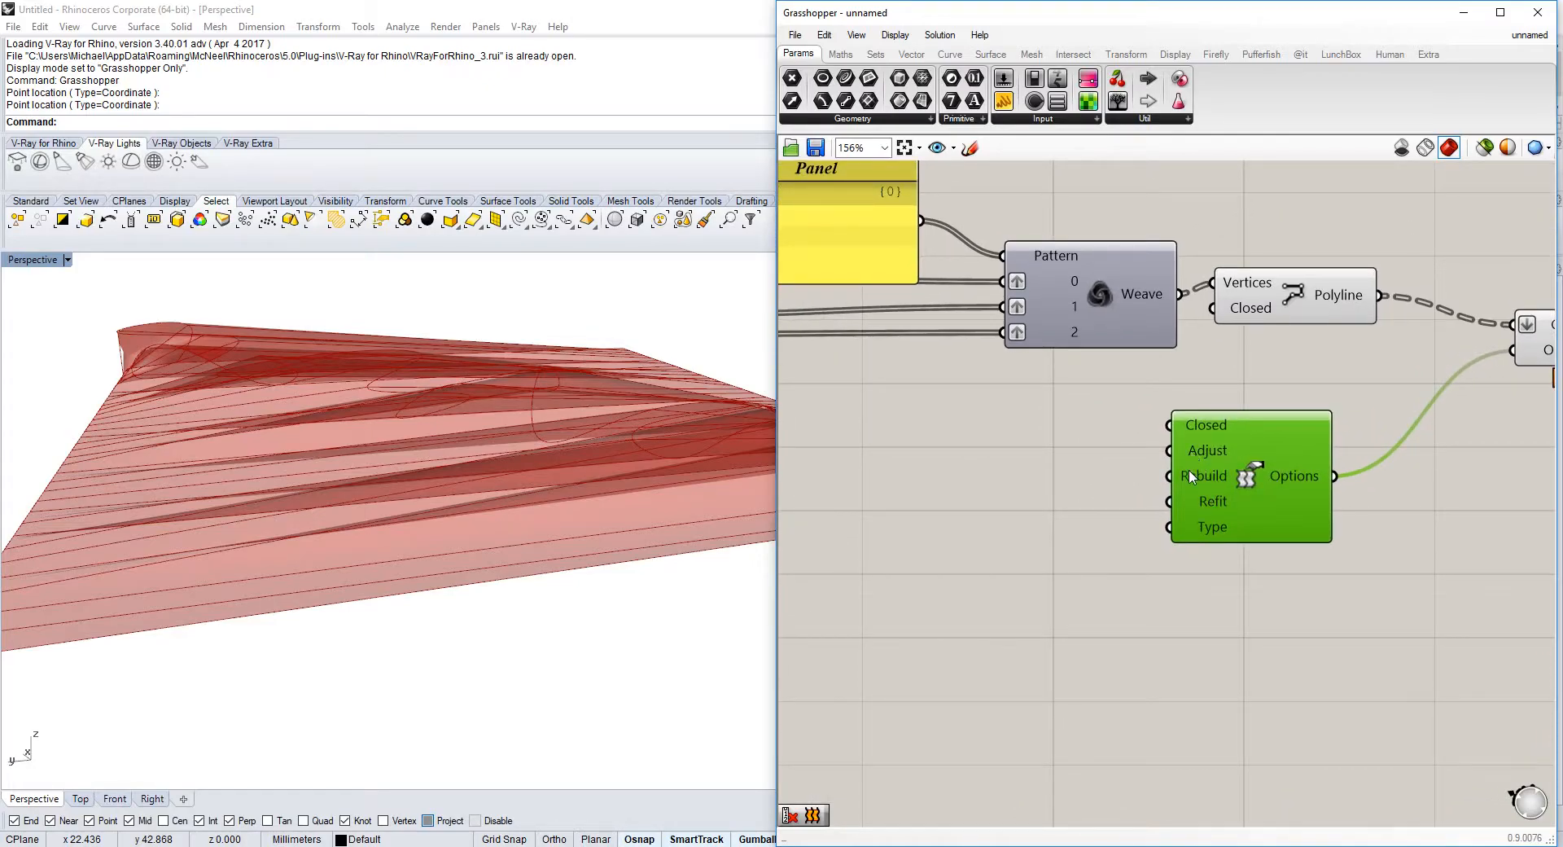
- Add a number slider set to 5 and connect it to the Type input of Loft Options
{"action": "mouse_move", "coordinate": [1196, 525]}
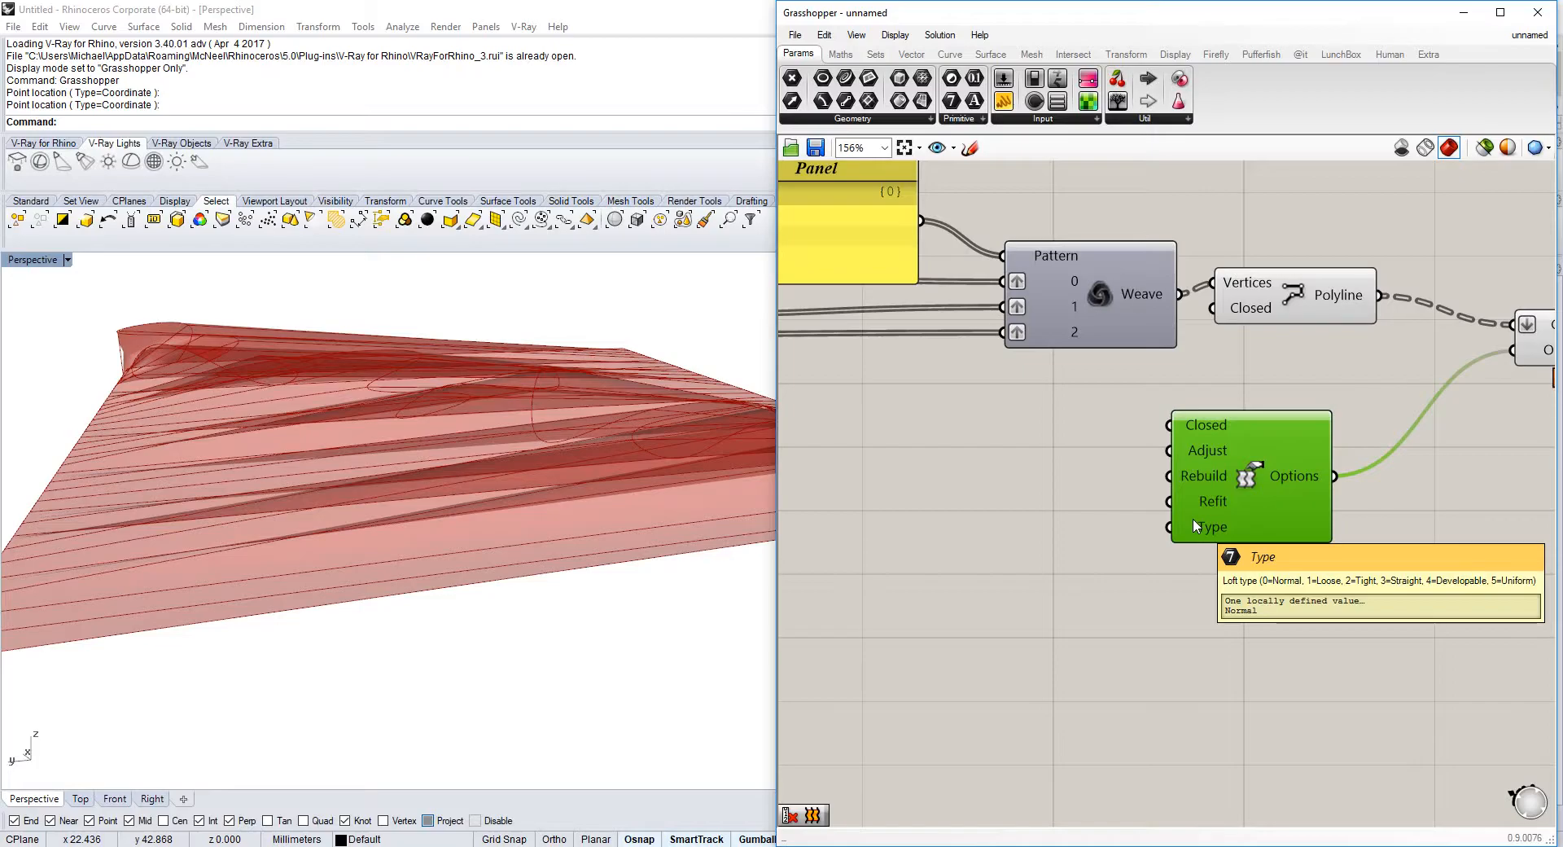
{"action": "double_click", "coordinate": [1032, 568]}
{"action": "key", "text": "Return"}
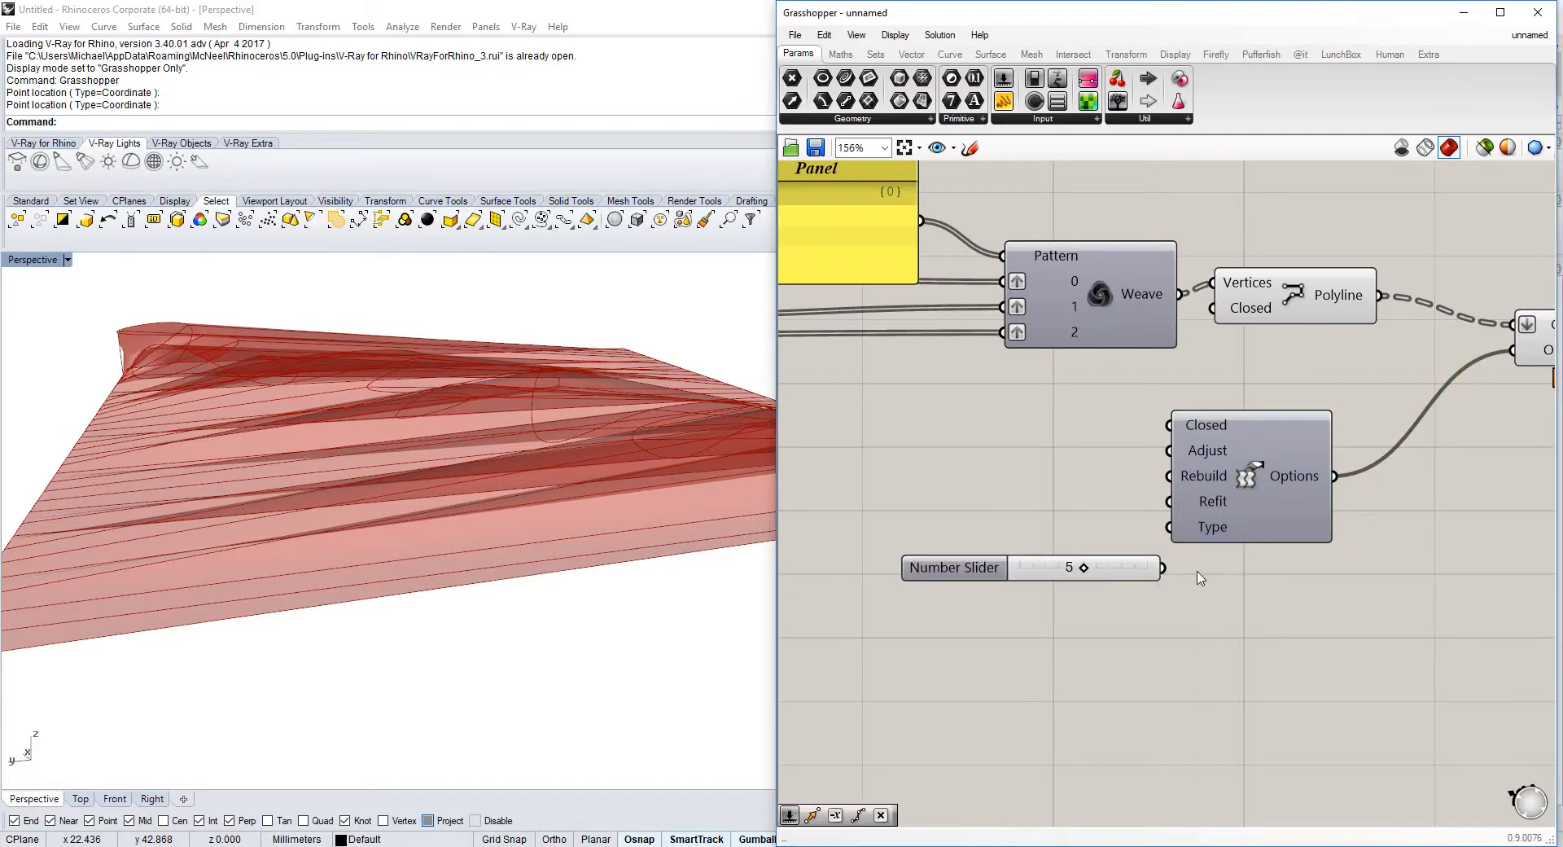
{"action": "left_click_drag", "start_coordinate": [1182, 552], "coordinate": [1173, 529]}
{"action": "right_click_drag", "start_coordinate": [424, 460], "coordinate": [735, 476]}
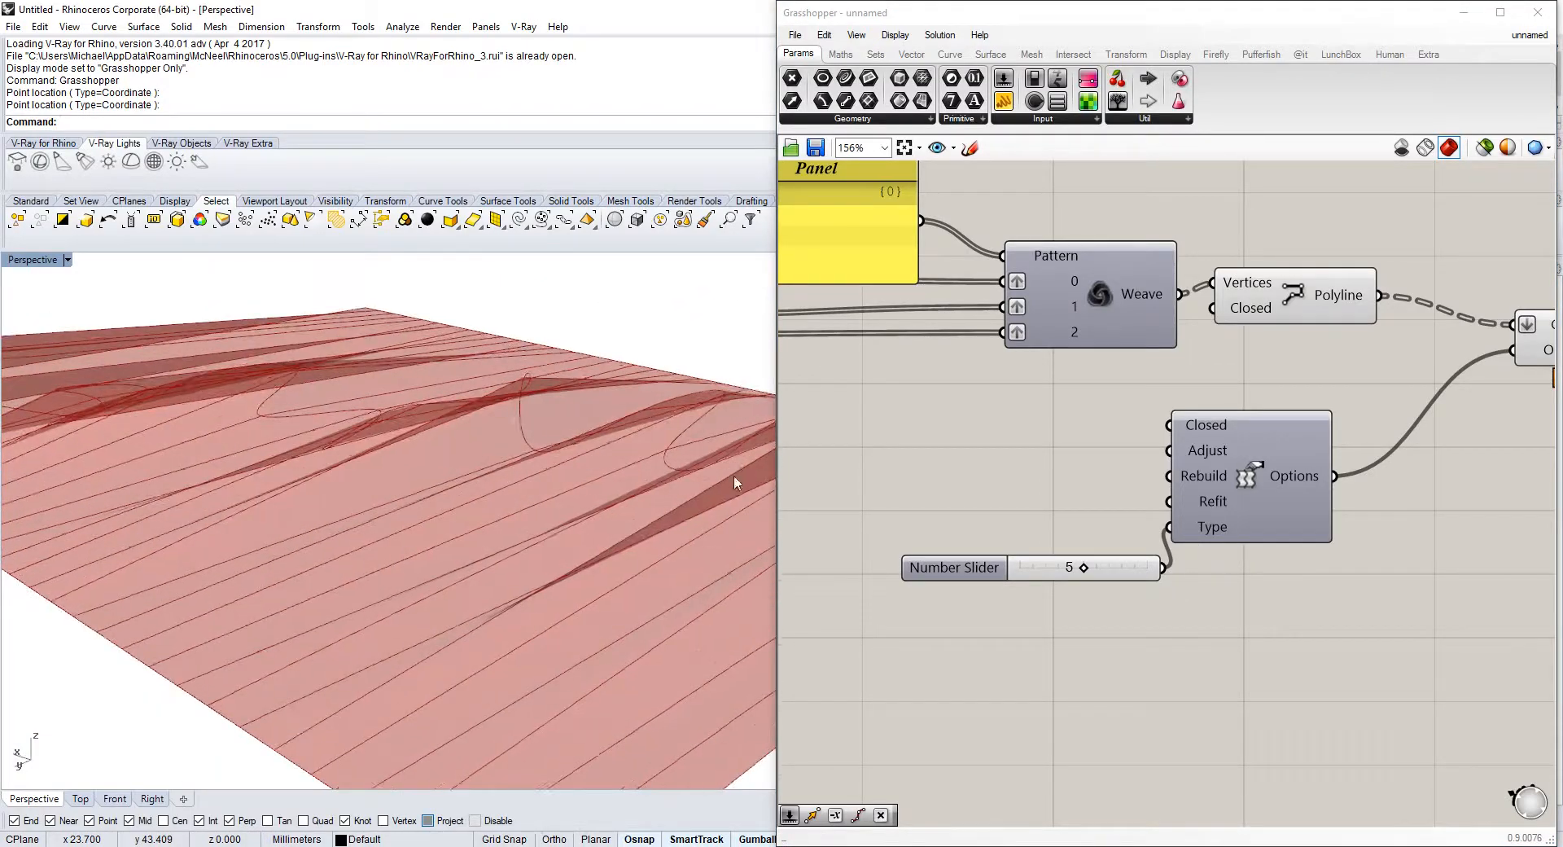
- Try a different loft type by setting the Type slider to 2
{"action": "left_click_drag", "start_coordinate": [1088, 573], "coordinate": [1018, 573]}
{"action": "right_click_drag", "start_coordinate": [399, 505], "coordinate": [561, 423]}
{"action": "left_click_drag", "start_coordinate": [1021, 572], "coordinate": [1052, 572]}
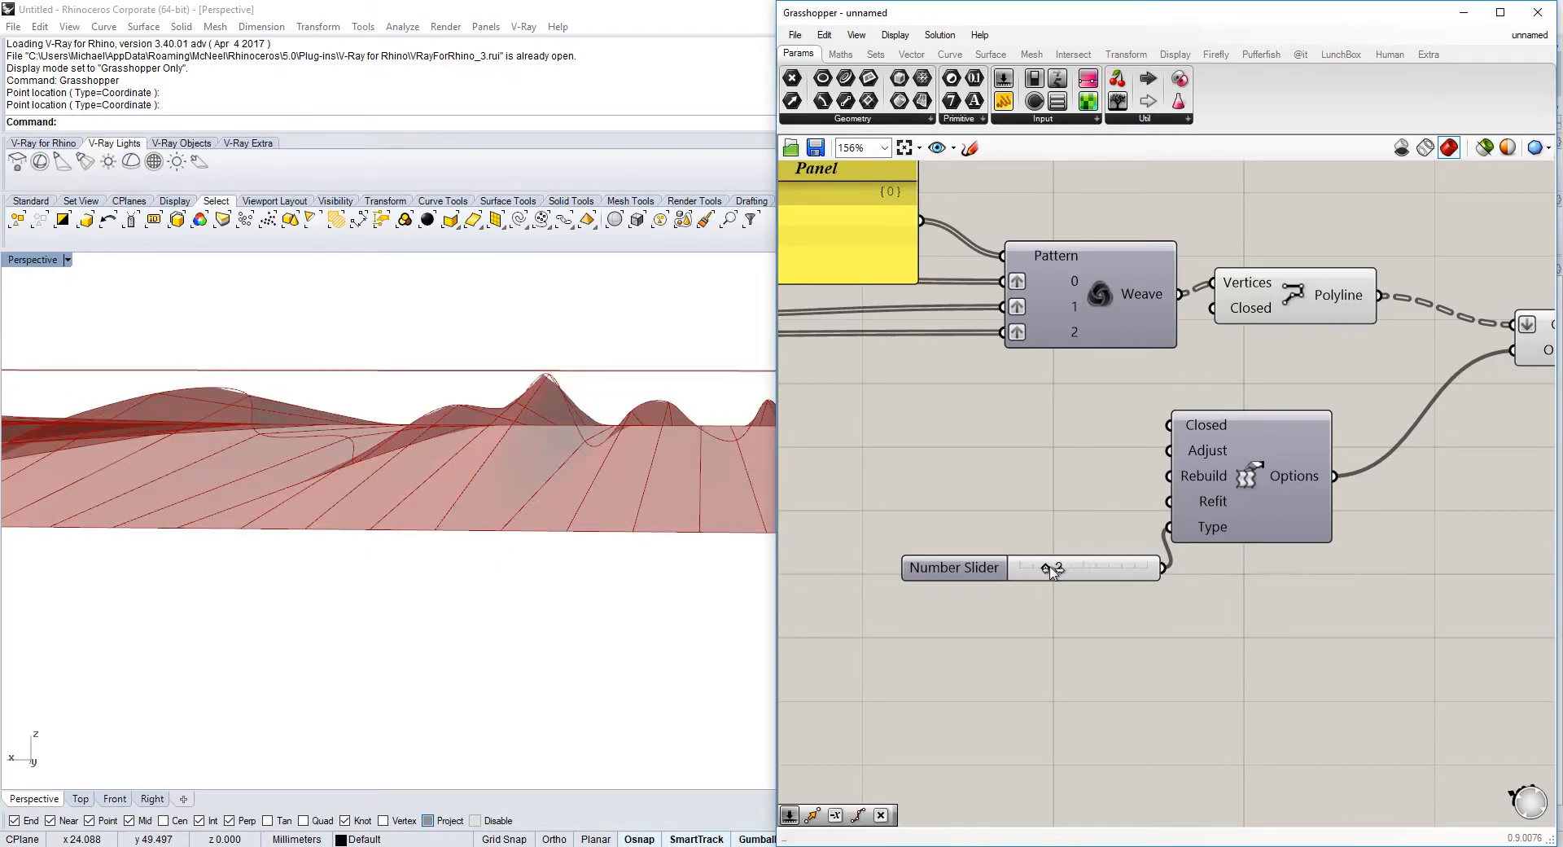
- Raise the preview mesh quality so the lofted surface displays more smoothly
{"action": "left_click", "coordinate": [868, 35]}
{"action": "scroll", "coordinate": [513, 421], "scroll_direction": "up", "scroll_amount": 8}
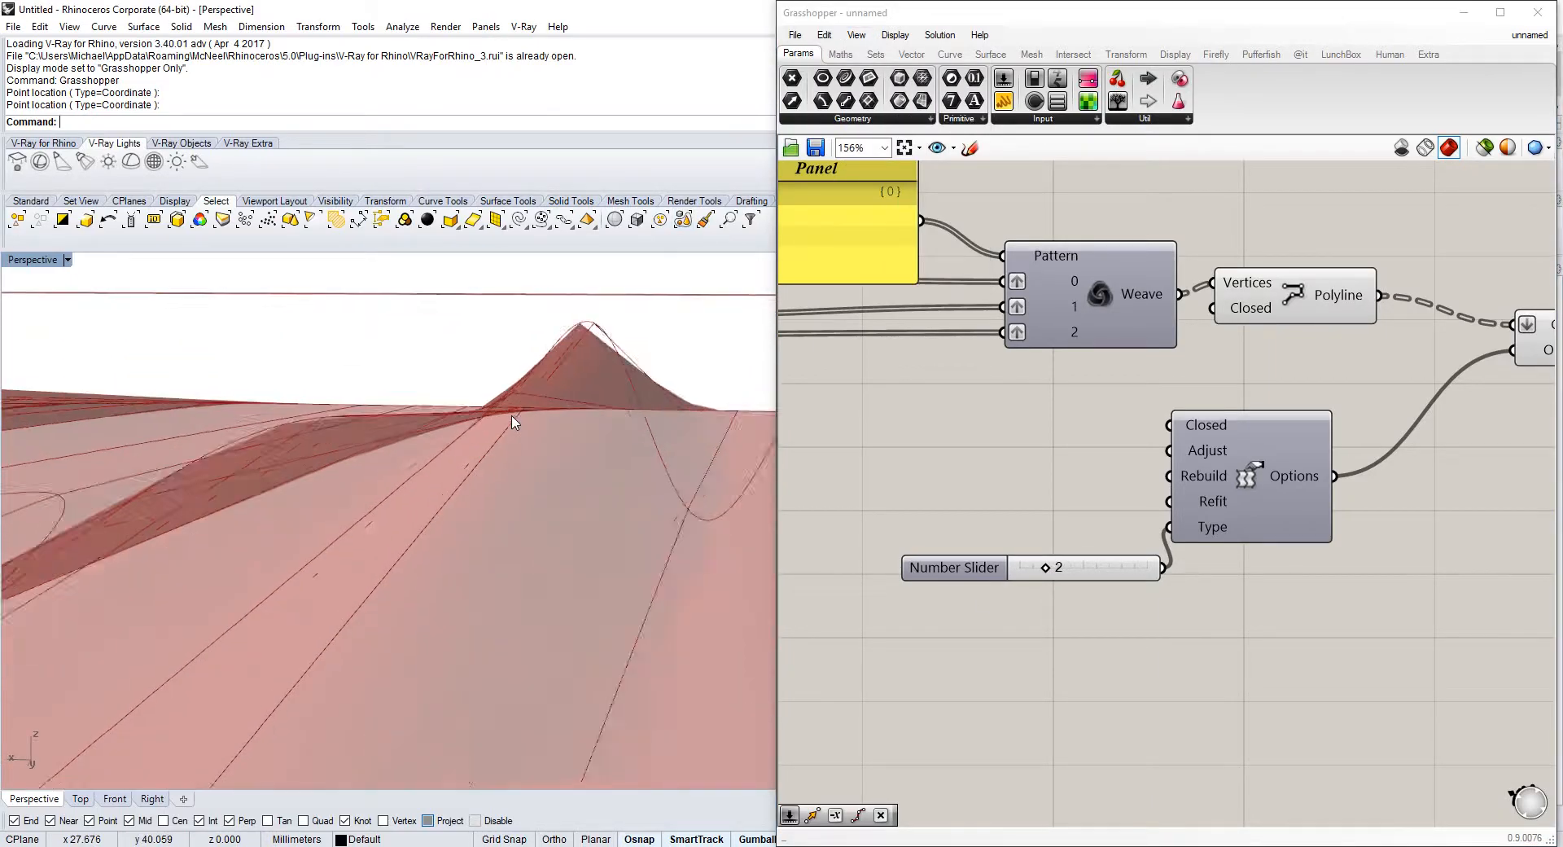
{"action": "right_click_drag", "start_coordinate": [513, 422], "coordinate": [492, 394]}
{"action": "scroll", "coordinate": [577, 243], "scroll_direction": "up", "scroll_amount": 1}
{"action": "scroll", "coordinate": [576, 243], "scroll_direction": "up", "scroll_amount": 1}
{"action": "left_click", "coordinate": [884, 35]}
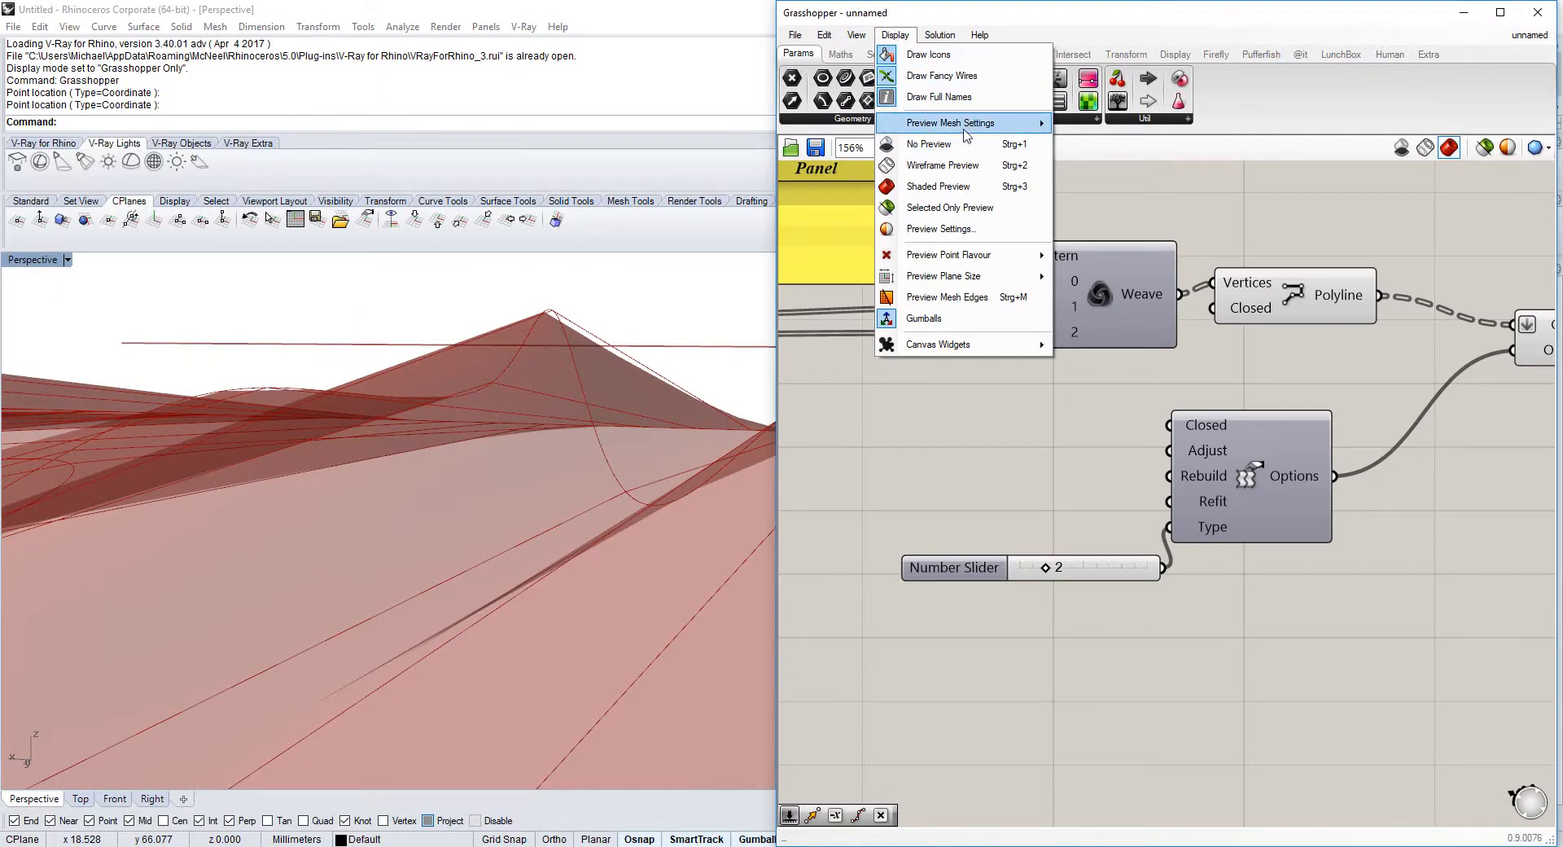
{"action": "left_click", "coordinate": [1156, 171]}
{"action": "right_click_drag", "start_coordinate": [512, 375], "coordinate": [731, 506]}
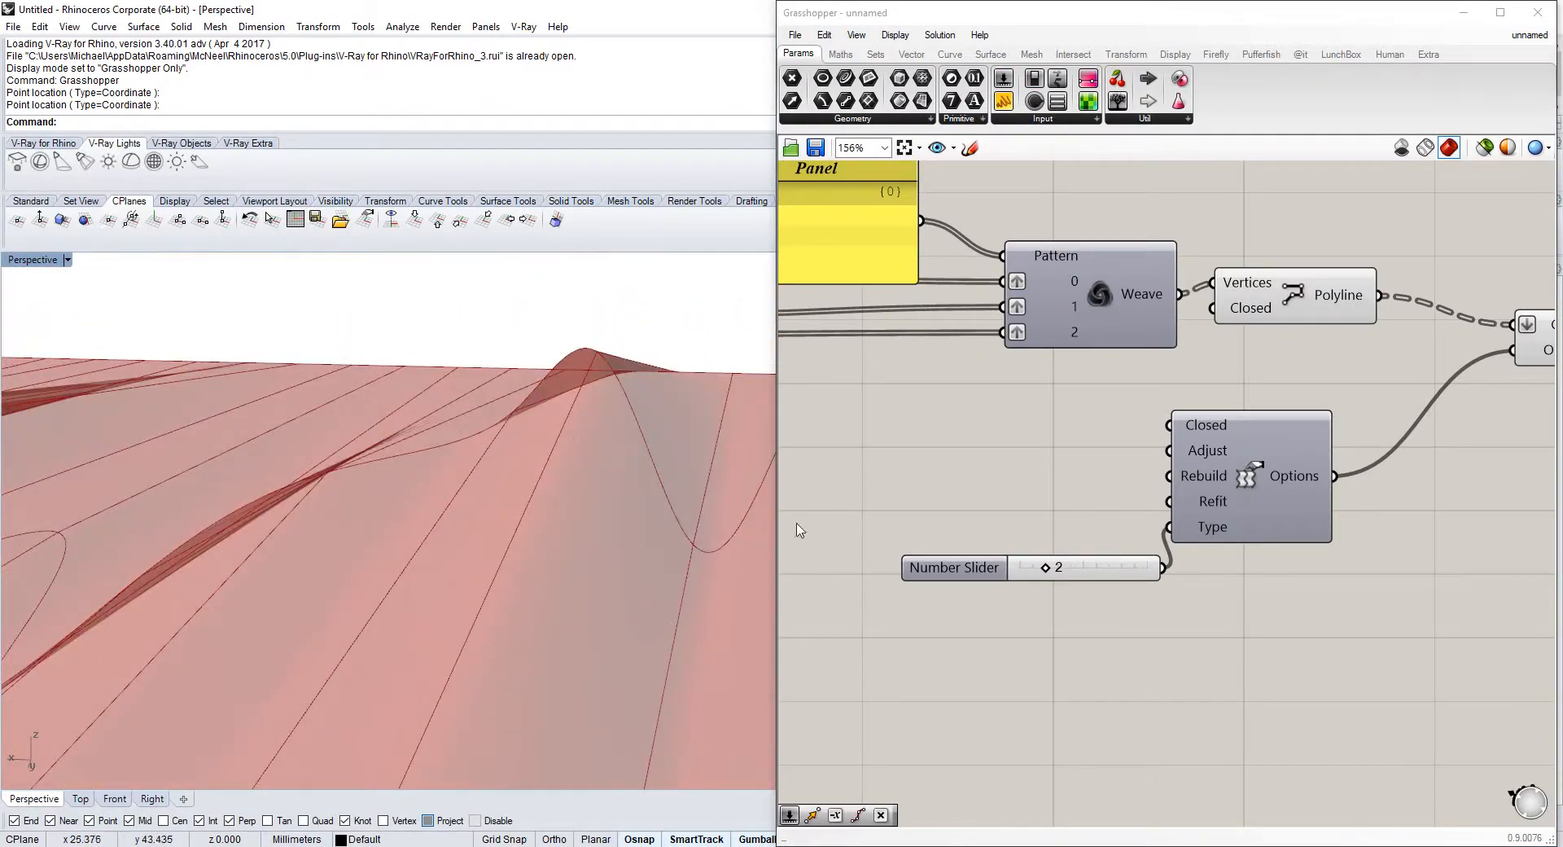
- Set the loft Type slider to 1 and bake the lofted surface into Rhino
{"action": "mouse_move", "coordinate": [1048, 572]}
{"action": "left_mouse_down"}
{"action": "mouse_move", "coordinate": [1079, 568]}
{"action": "mouse_move", "coordinate": [1032, 574]}
{"action": "left_mouse_up"}
{"action": "right_click_drag", "start_coordinate": [472, 391], "coordinate": [272, 509]}
{"action": "scroll", "coordinate": [1423, 410], "scroll_direction": "down", "scroll_amount": 3}
{"action": "right_click_drag", "start_coordinate": [1470, 382], "coordinate": [1260, 414]}
{"action": "scroll", "coordinate": [1260, 414], "scroll_direction": "up", "scroll_amount": 3}
{"action": "left_click", "coordinate": [1347, 392]}
{"action": "scroll", "coordinate": [1347, 391], "scroll_direction": "down", "scroll_amount": 1}
{"action": "middle_click", "coordinate": [1347, 393]}
{"action": "left_click", "coordinate": [1379, 424]}
- Select the baked surface in the Rhino viewport and move it aside from the Grasshopper preview
{"action": "scroll", "coordinate": [482, 466], "scroll_direction": "down", "scroll_amount": 10}
{"action": "left_click", "coordinate": [519, 458]}
{"action": "left_click_drag", "start_coordinate": [428, 423], "coordinate": [190, 410]}
{"action": "left_click", "coordinate": [1396, 583]}
- Add a Multiplication component beside the Unit Z vector and a number slider with the value 2
{"action": "scroll", "coordinate": [1017, 546], "scroll_direction": "down", "scroll_amount": 2}
{"action": "right_click_drag", "start_coordinate": [994, 543], "coordinate": [1402, 465]}
{"action": "right_click_drag", "start_coordinate": [870, 529], "coordinate": [1139, 526]}
{"action": "scroll", "coordinate": [1254, 562], "scroll_direction": "up", "scroll_amount": 3}
{"action": "right_click_drag", "start_coordinate": [1233, 488], "coordinate": [1092, 568]}
{"action": "right_click_drag", "start_coordinate": [1326, 380], "coordinate": [1274, 422]}
{"action": "double_click", "coordinate": [1272, 386]}
{"action": "type", "text": "mult"}
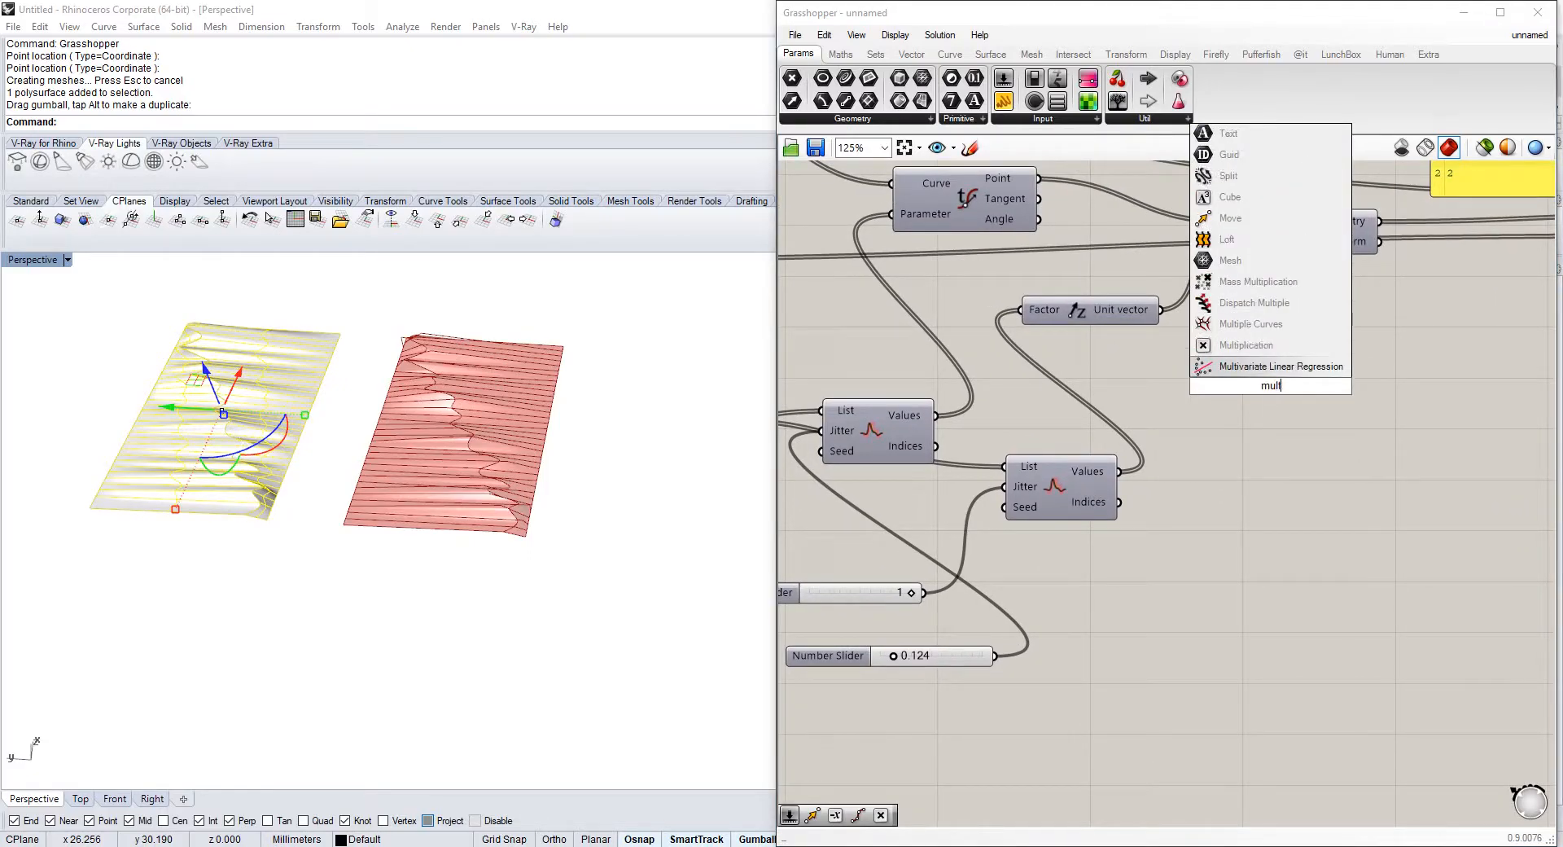
{"action": "left_click", "coordinate": [1240, 347]}
{"action": "double_click", "coordinate": [1066, 386]}
{"action": "type", "text": "2"}
{"action": "key", "text": "Return"}
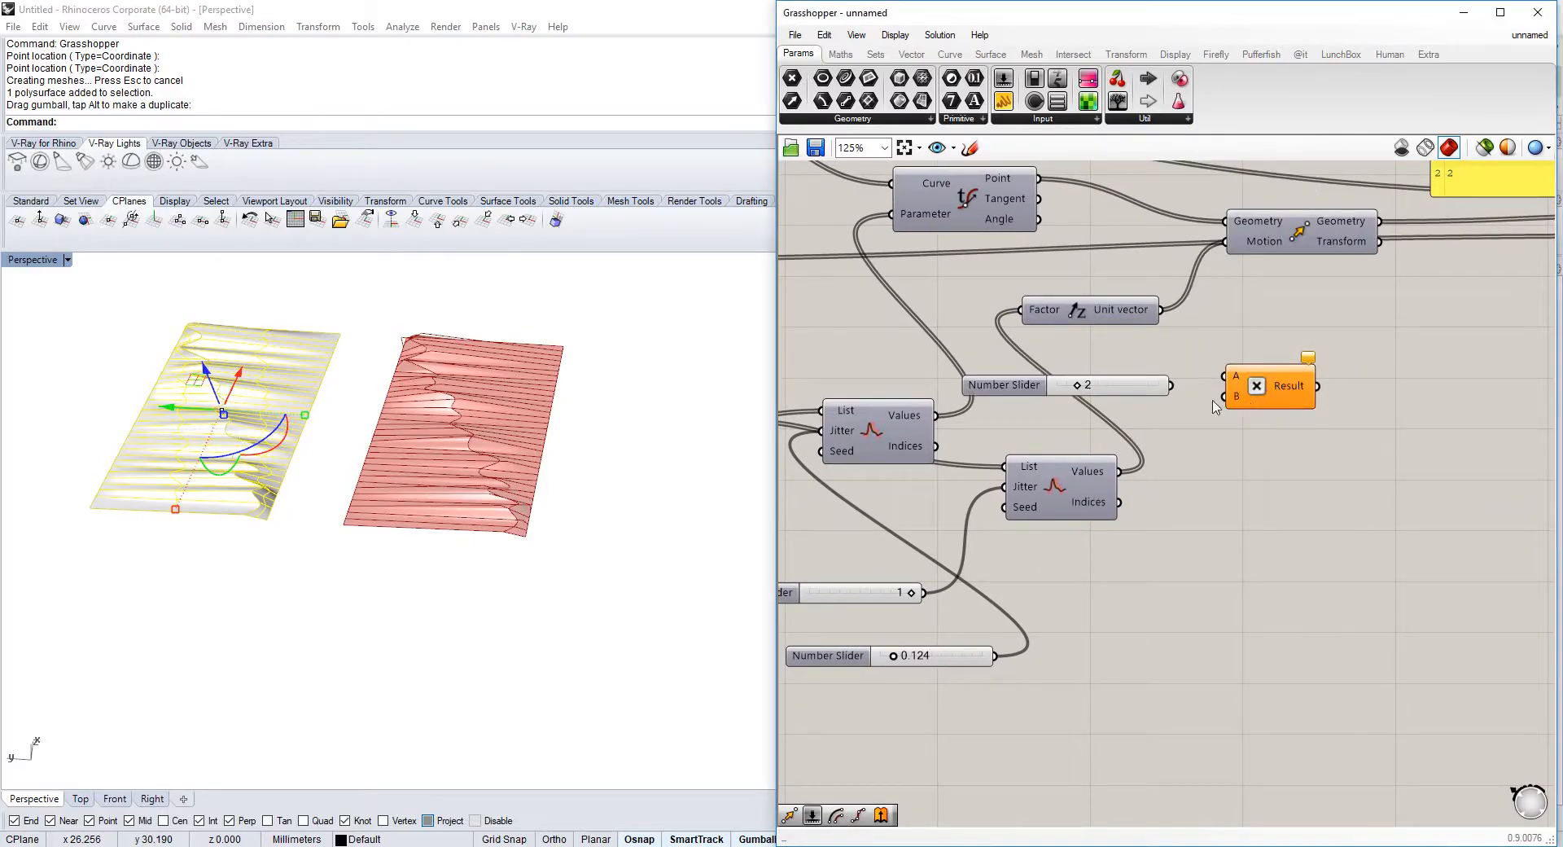
- Connect the Unit Z vector to A and the slider to B, and replace the Move component's Motion input with the Multiplication result
{"action": "left_click_drag", "start_coordinate": [1159, 315], "coordinate": [1158, 314]}
{"action": "left_click_drag", "start_coordinate": [1161, 311], "coordinate": [1228, 375]}
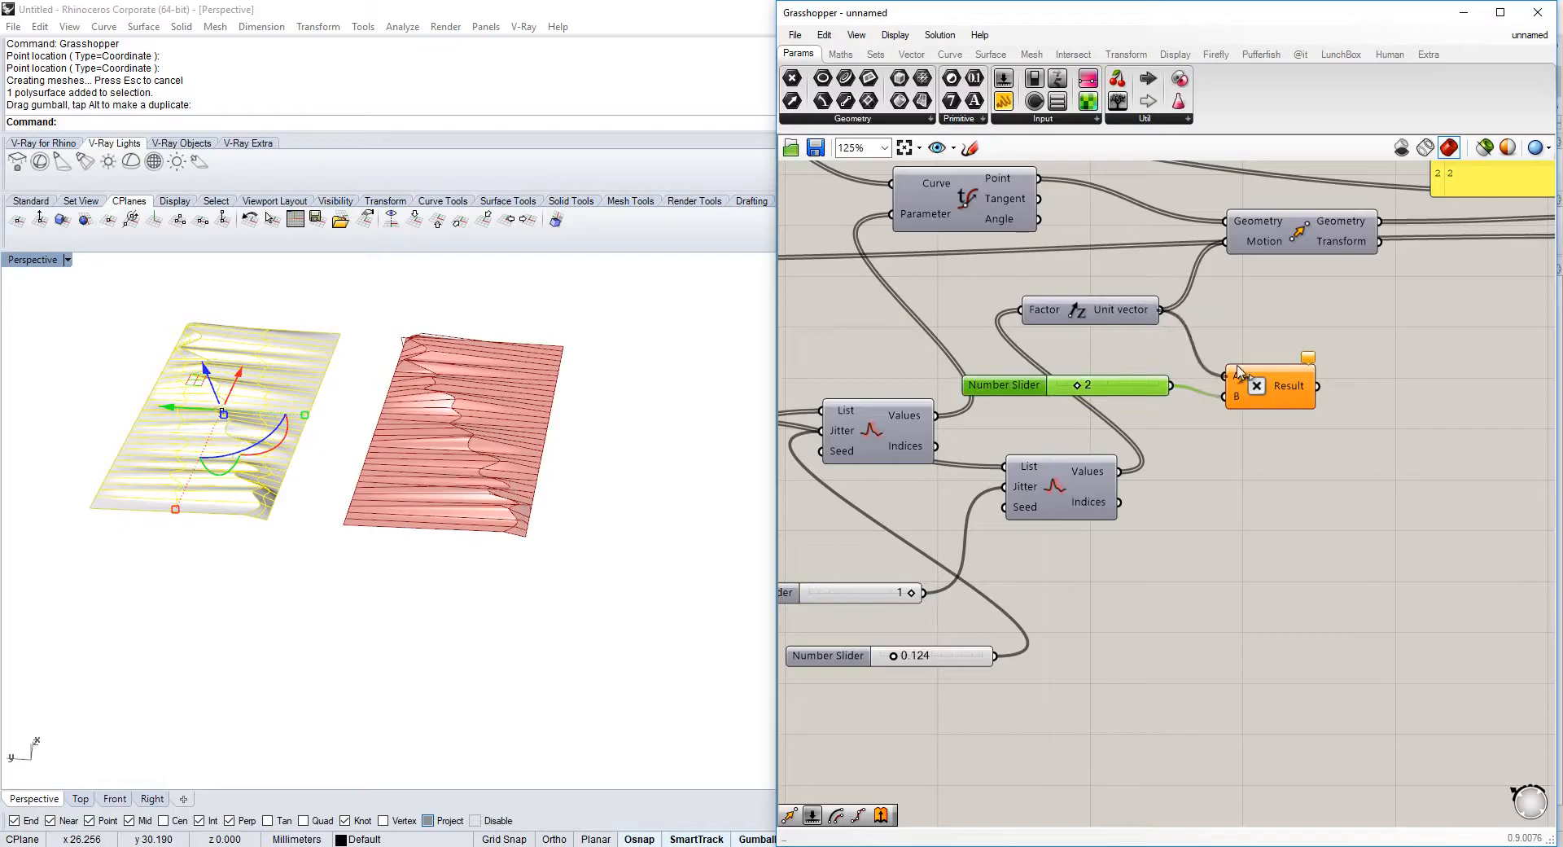
{"action": "left_click_drag", "start_coordinate": [1228, 227], "coordinate": [1227, 241]}
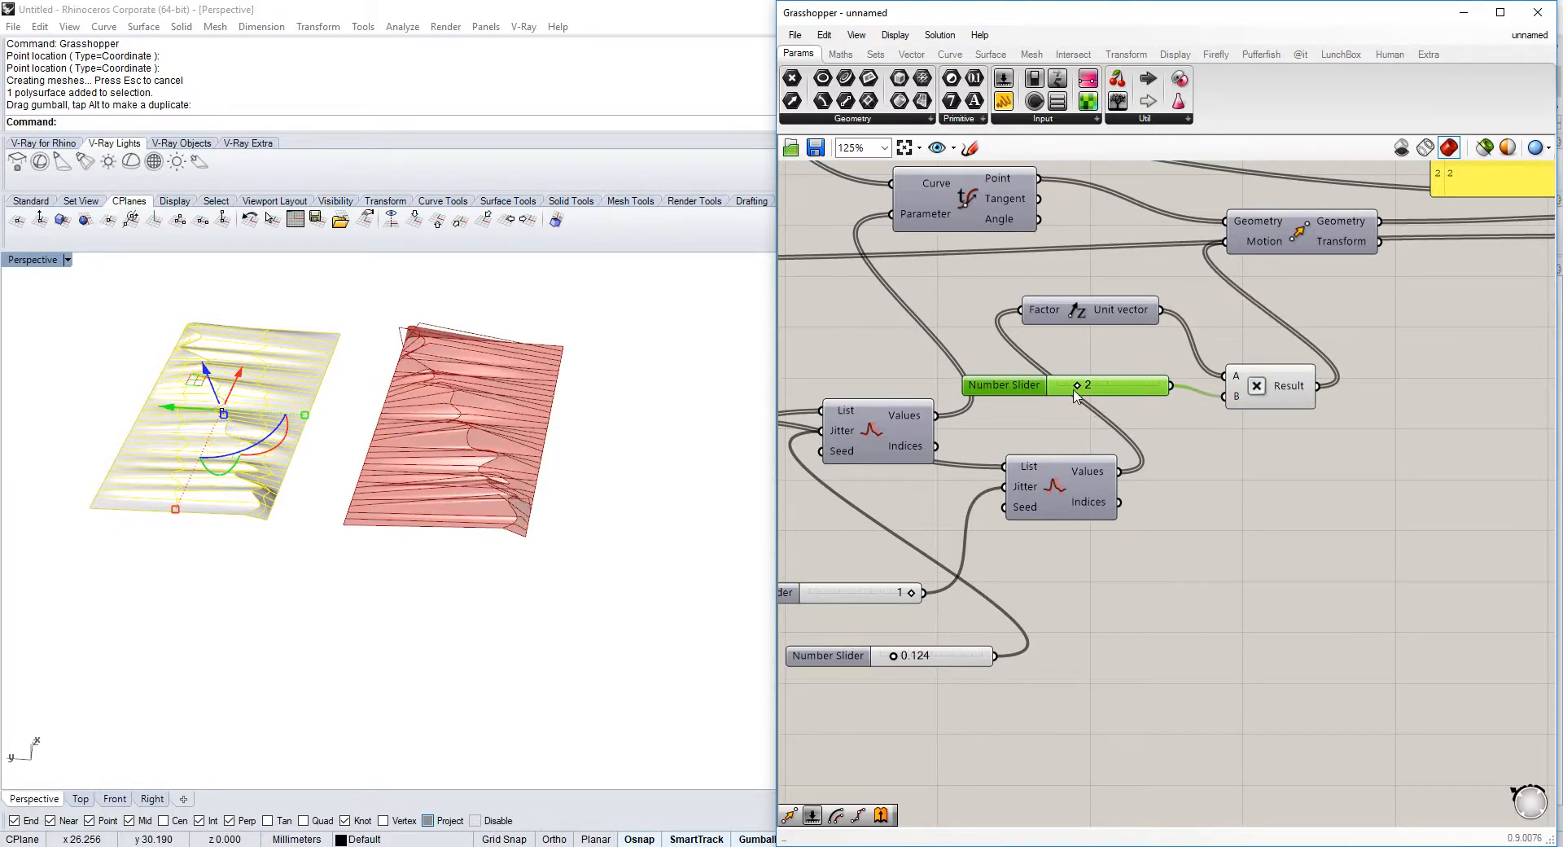
- Set the height multiplier slider to 3 and increase the jitter slider that shuffles the curve parameters
{"action": "left_click_drag", "start_coordinate": [1080, 390], "coordinate": [1091, 390]}
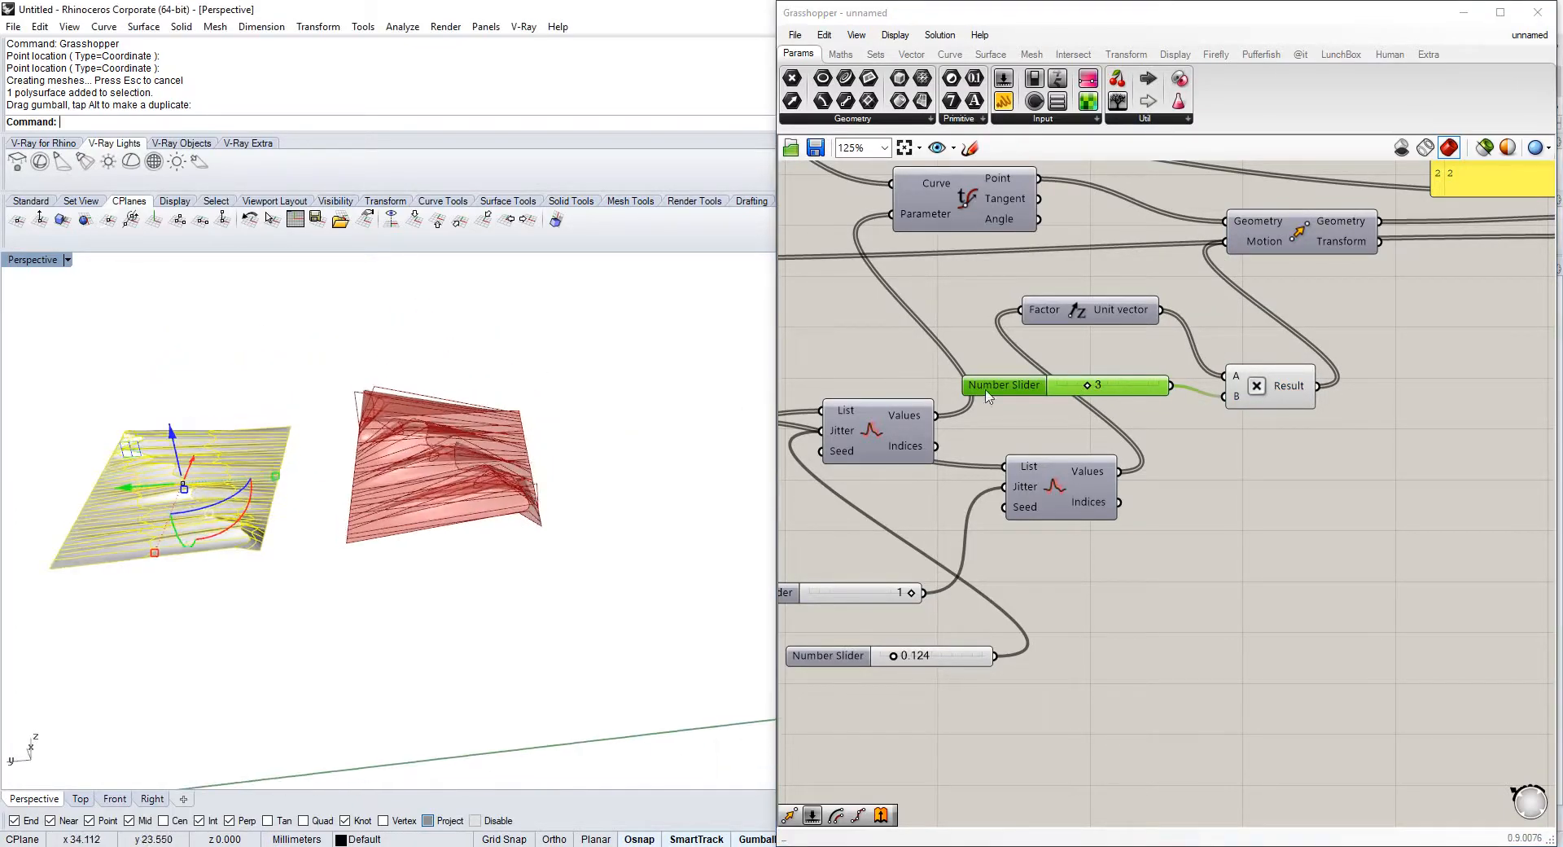
{"action": "right_click_drag", "start_coordinate": [793, 662], "coordinate": [1096, 651]}
{"action": "scroll", "coordinate": [1120, 637], "scroll_direction": "up", "scroll_amount": 1}
{"action": "left_click_drag", "start_coordinate": [1214, 647], "coordinate": [1261, 652]}
{"action": "scroll", "coordinate": [1072, 465], "scroll_direction": "down", "scroll_amount": 3}
- Set the Count slider for the two divided lines to 64
{"action": "right_click_drag", "start_coordinate": [802, 377], "coordinate": [1308, 438]}
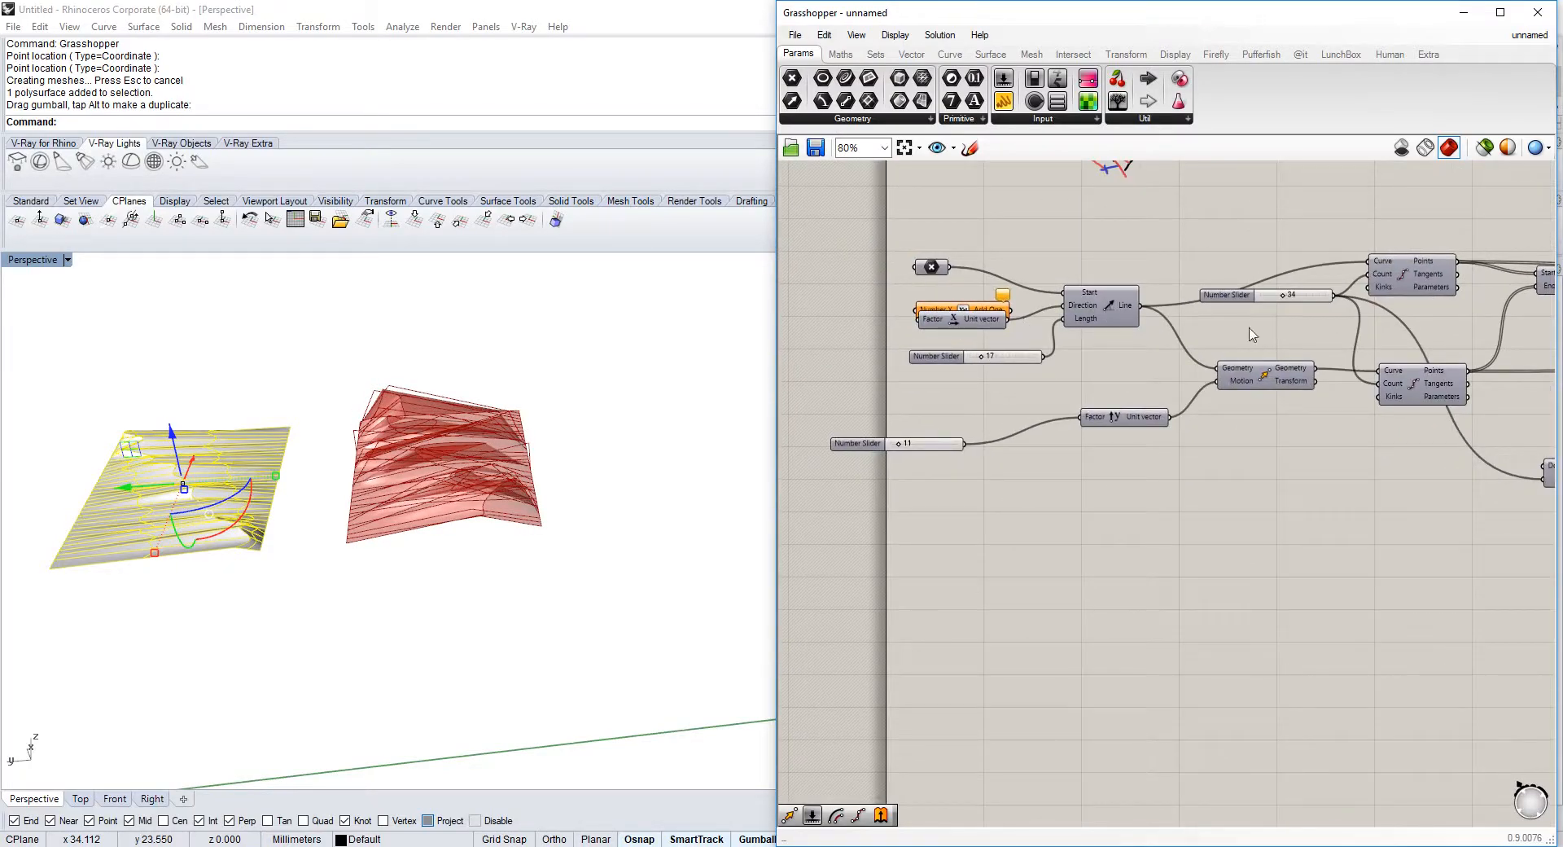
{"action": "scroll", "coordinate": [1261, 309], "scroll_direction": "up", "scroll_amount": 2}
{"action": "left_click_drag", "start_coordinate": [1293, 288], "coordinate": [1327, 297]}
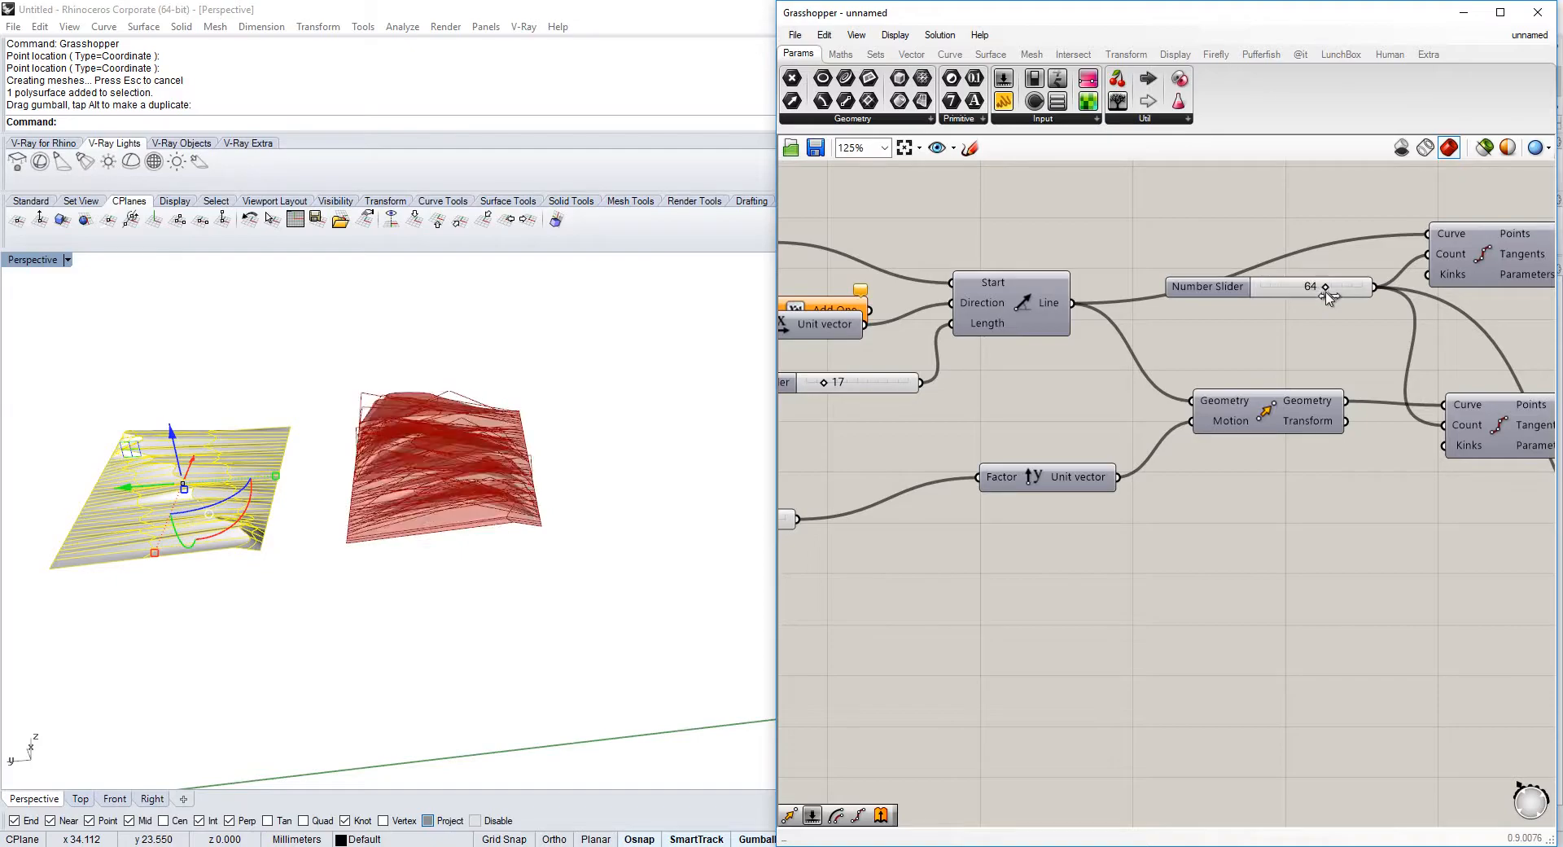
- Set the number slider for the first line's Length input to 23
{"action": "right_click_drag", "start_coordinate": [1107, 438], "coordinate": [1404, 387]}
{"action": "left_click_drag", "start_coordinate": [995, 472], "coordinate": [992, 470]}
{"action": "left_click_drag", "start_coordinate": [1136, 334], "coordinate": [1131, 340]}
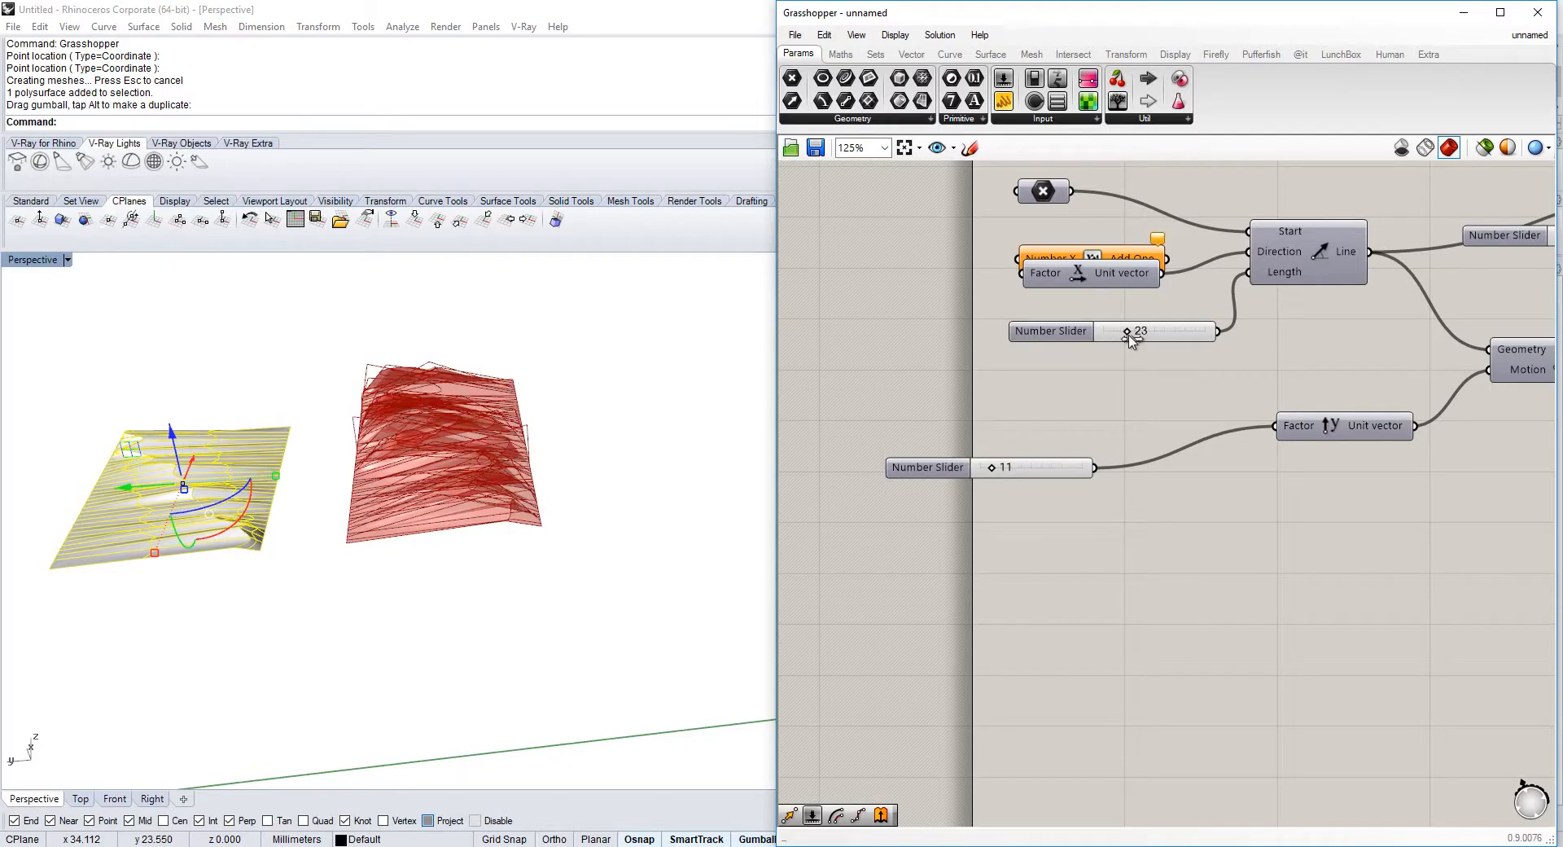
- Bake the updated Loft surface into Rhino as a second version
{"action": "scroll", "coordinate": [1131, 341], "scroll_direction": "down", "scroll_amount": 5}
{"action": "scroll", "coordinate": [1380, 354], "scroll_direction": "up", "scroll_amount": 3}
{"action": "scroll", "coordinate": [1460, 276], "scroll_direction": "up", "scroll_amount": 3}
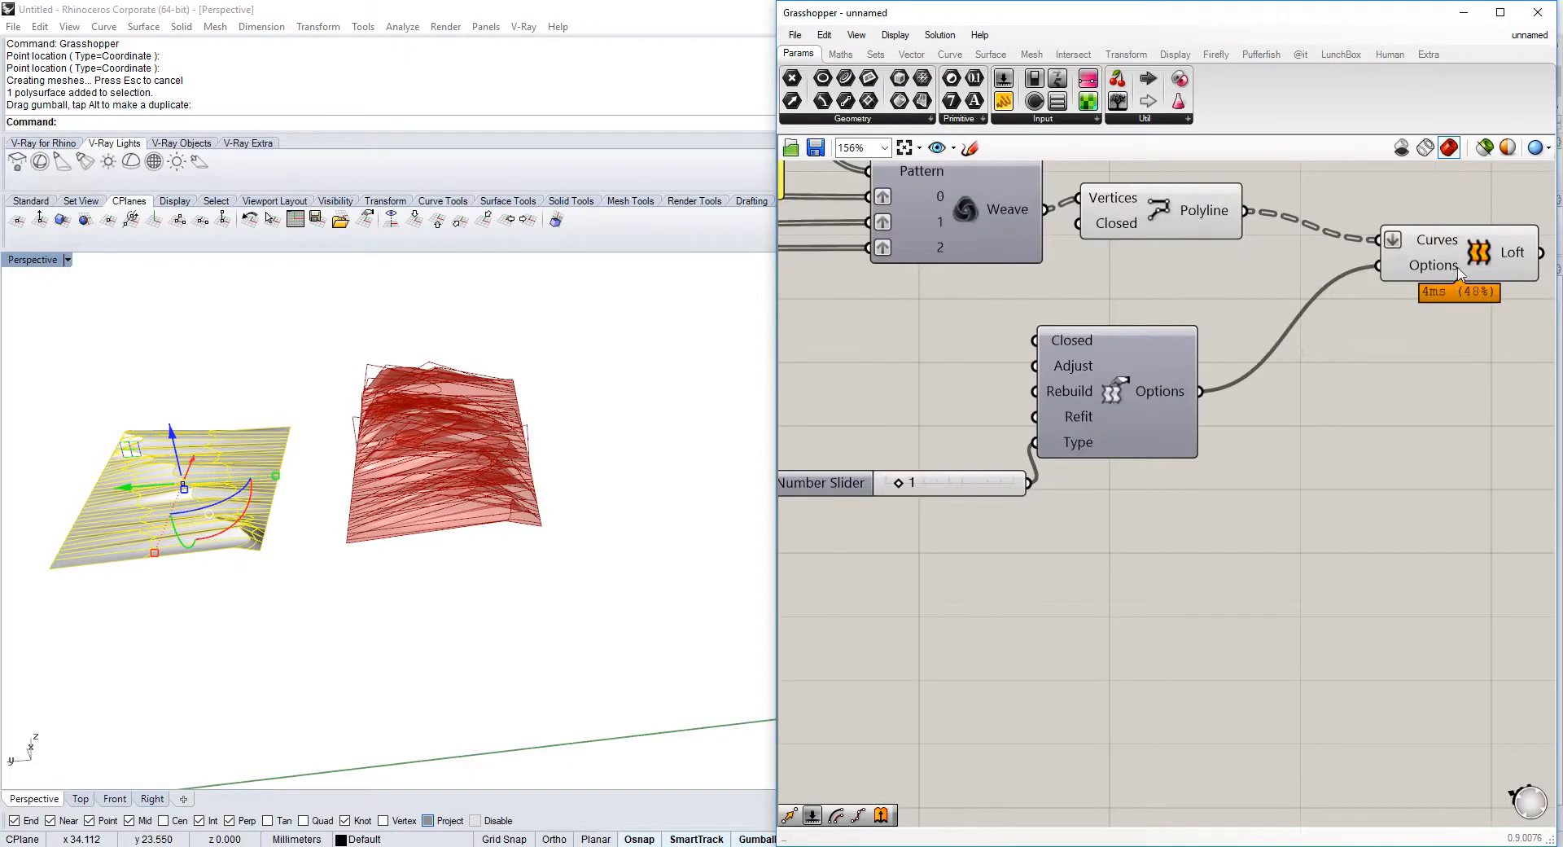
{"action": "left_click", "coordinate": [1462, 273]}
{"action": "middle_click", "coordinate": [1471, 266]}
{"action": "left_click", "coordinate": [1496, 298]}
- Select the newly baked surface in Rhino and move it away from the Grasshopper preview
{"action": "left_click", "coordinate": [544, 443]}
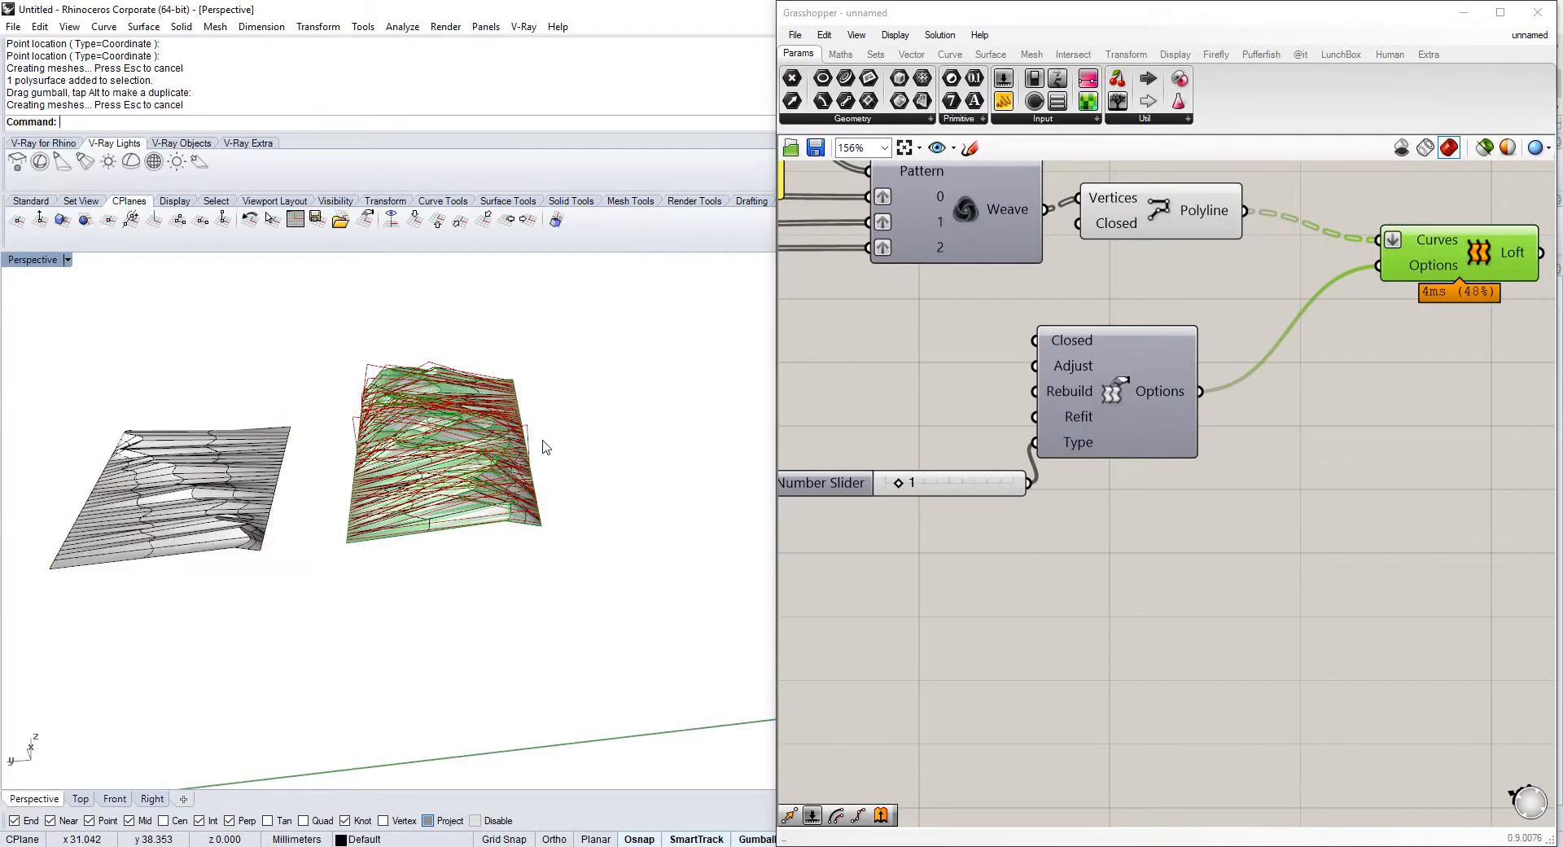
{"action": "scroll", "coordinate": [537, 443], "scroll_direction": "down", "scroll_amount": 7}
{"action": "left_click", "coordinate": [442, 436]}
{"action": "left_click_drag", "start_coordinate": [441, 436], "coordinate": [204, 428]}
{"action": "scroll", "coordinate": [530, 488], "scroll_direction": "up", "scroll_amount": 10}
- Open the render settings in the V-Ray Asset Editor and set the render Quality to Low
{"action": "mouse_move", "coordinate": [362, 455]}
{"action": "right_mouse_down"}
{"action": "mouse_move", "coordinate": [273, 435]}
{"action": "mouse_move", "coordinate": [374, 458]}
{"action": "right_mouse_up"}
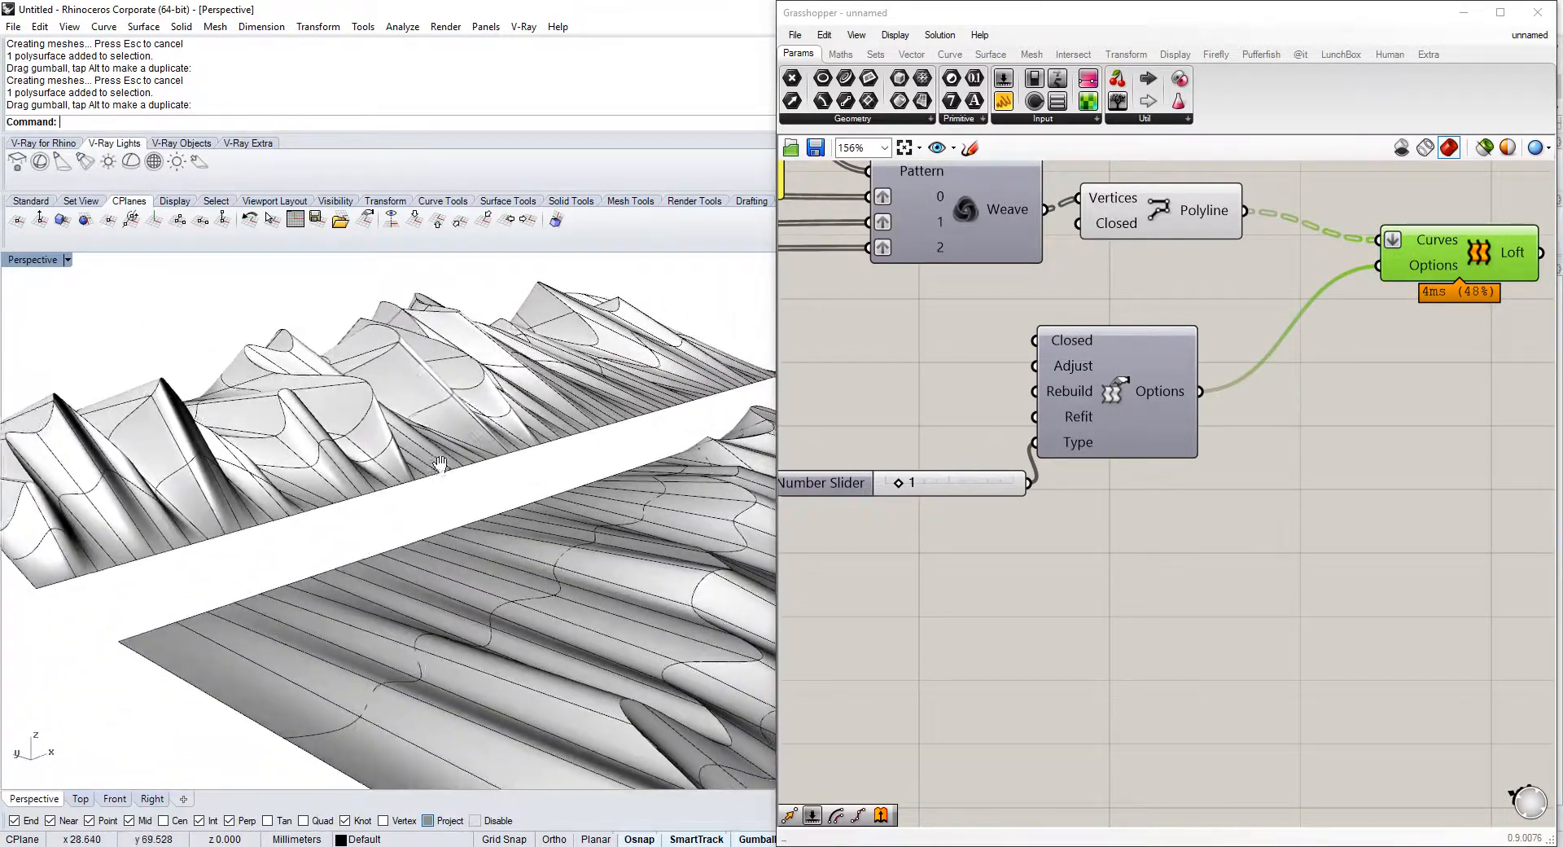
{"action": "scroll", "coordinate": [317, 409], "scroll_direction": "down", "scroll_amount": 7}
{"action": "scroll", "coordinate": [349, 427], "scroll_direction": "up", "scroll_amount": 6}
{"action": "scroll", "coordinate": [348, 426], "scroll_direction": "down", "scroll_amount": 7}
{"action": "right_click_drag", "start_coordinate": [548, 515], "coordinate": [509, 529]}
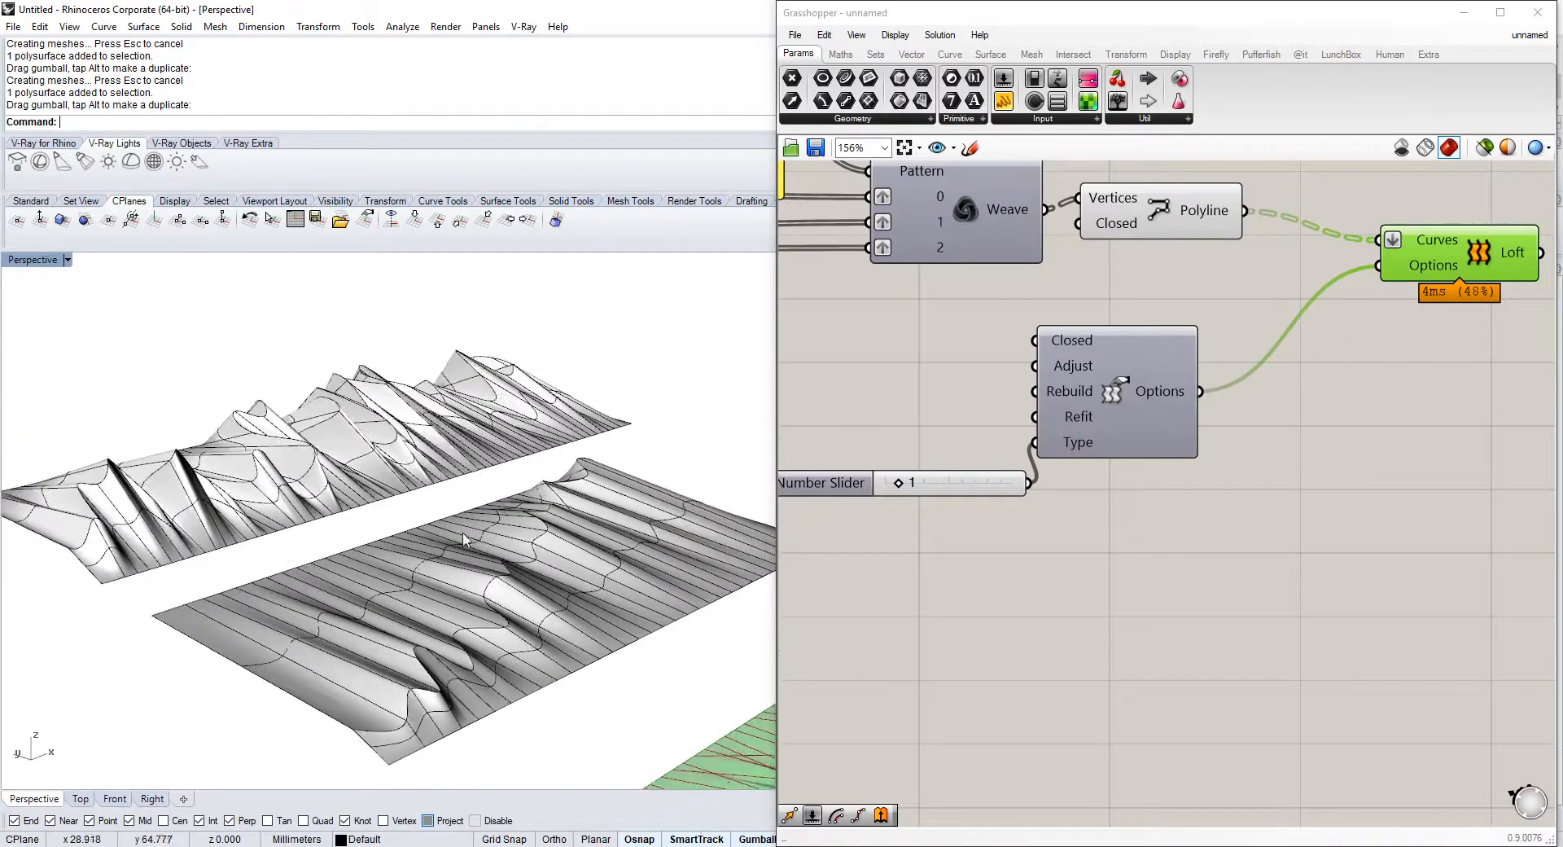
{"action": "scroll", "coordinate": [522, 497], "scroll_direction": "up", "scroll_amount": 7}
{"action": "left_click", "coordinate": [17, 161]}
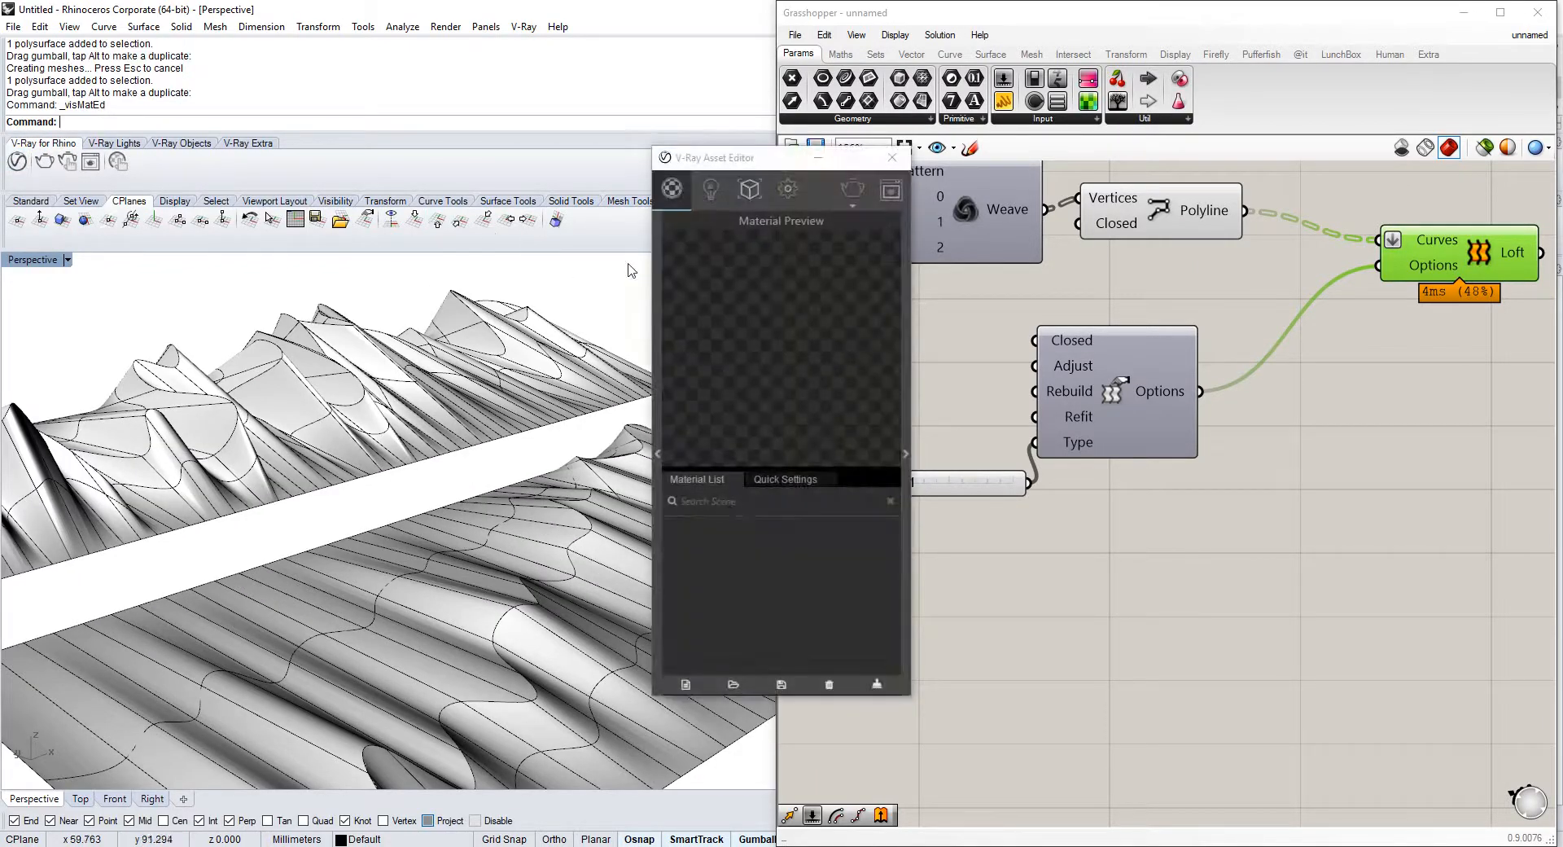
{"action": "left_click", "coordinate": [789, 189]}
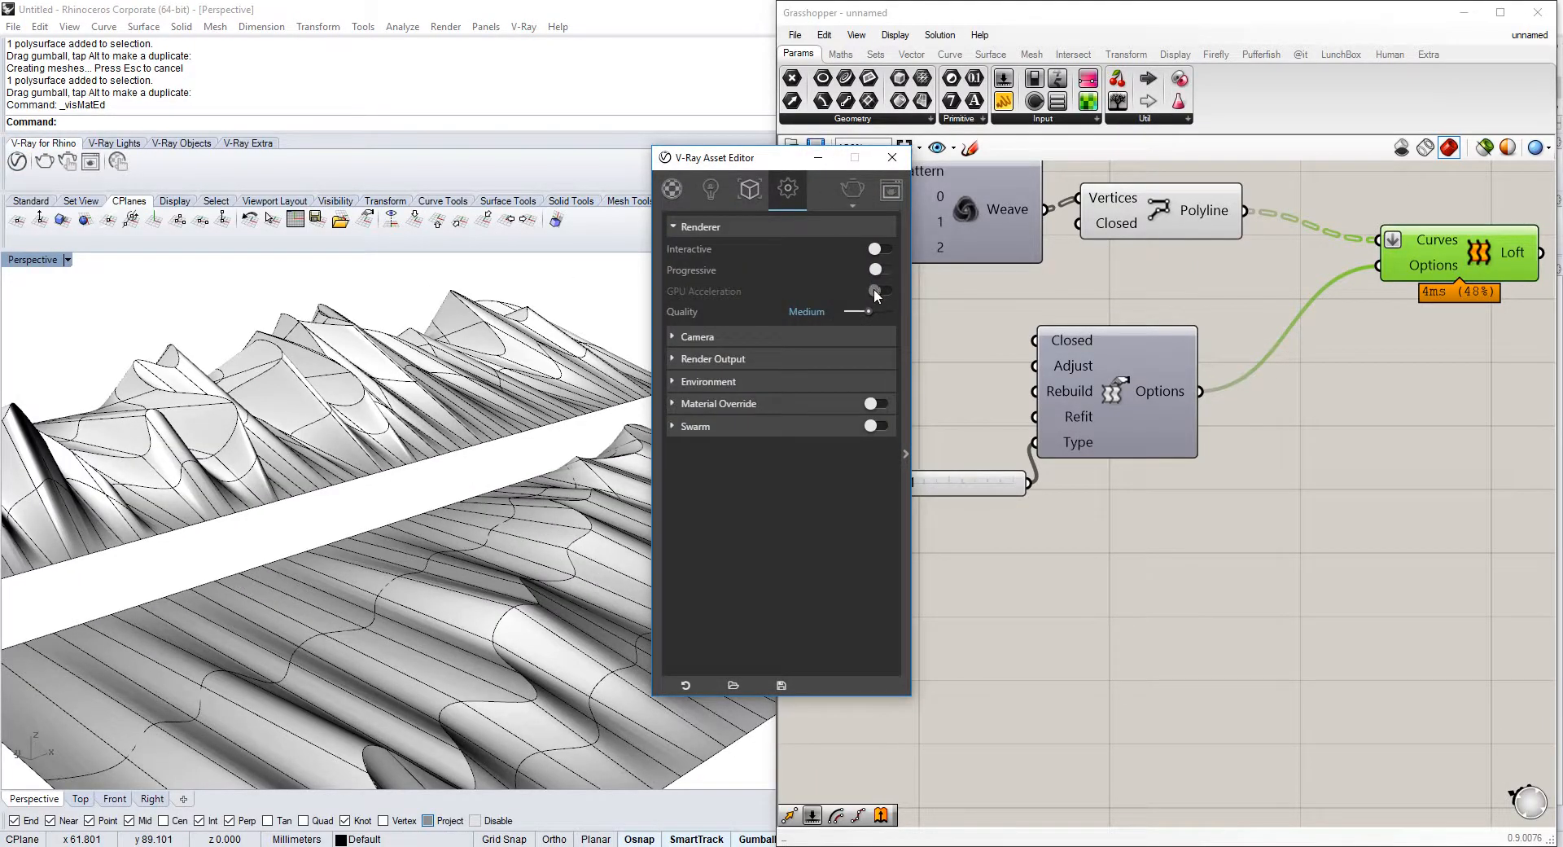
{"action": "right_click_drag", "start_coordinate": [424, 486], "coordinate": [500, 442]}
{"action": "scroll", "coordinate": [497, 449], "scroll_direction": "down", "scroll_amount": 3}
{"action": "scroll", "coordinate": [497, 455], "scroll_direction": "up", "scroll_amount": 3}
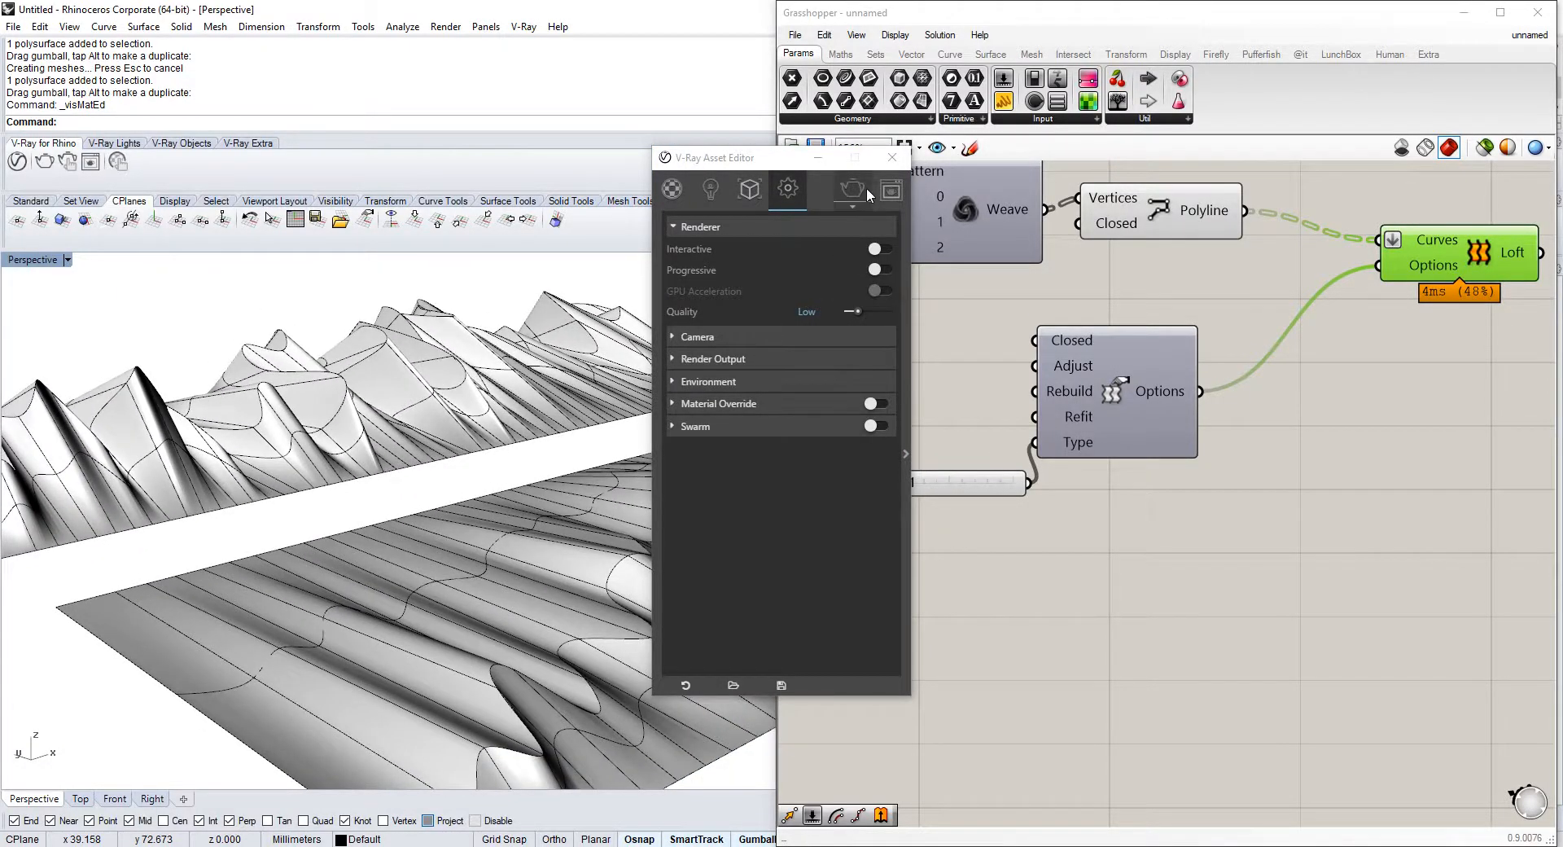
- Go through V-Ray's environment, camera and render output settings and render the perspective view of both surfaces
{"action": "left_click", "coordinate": [787, 380]}
{"action": "left_click", "coordinate": [736, 338]}
{"action": "left_click", "coordinate": [738, 338]}
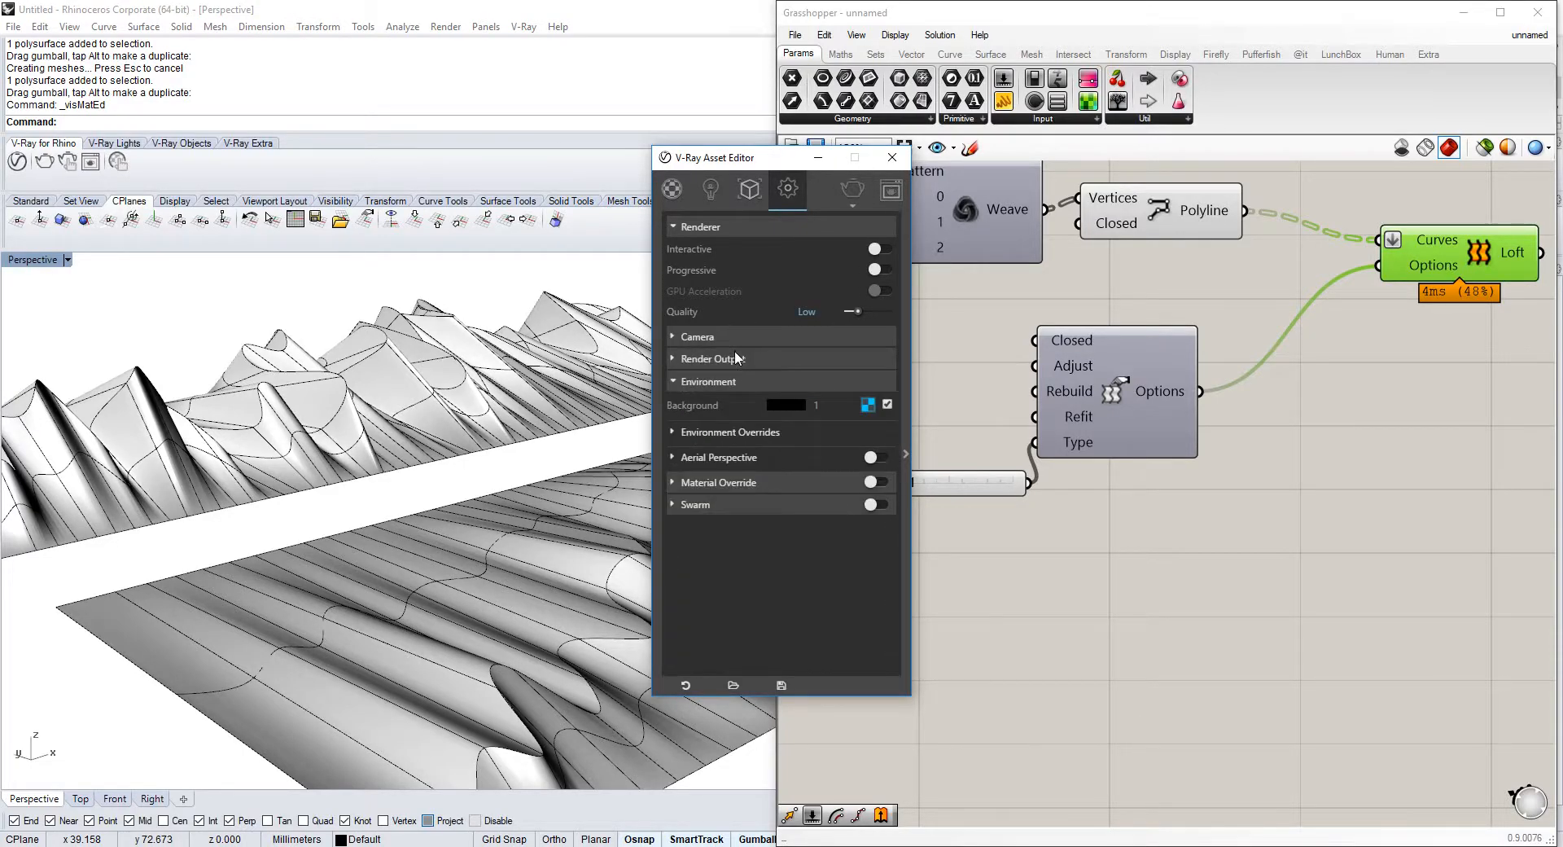
{"action": "left_click", "coordinate": [734, 359]}
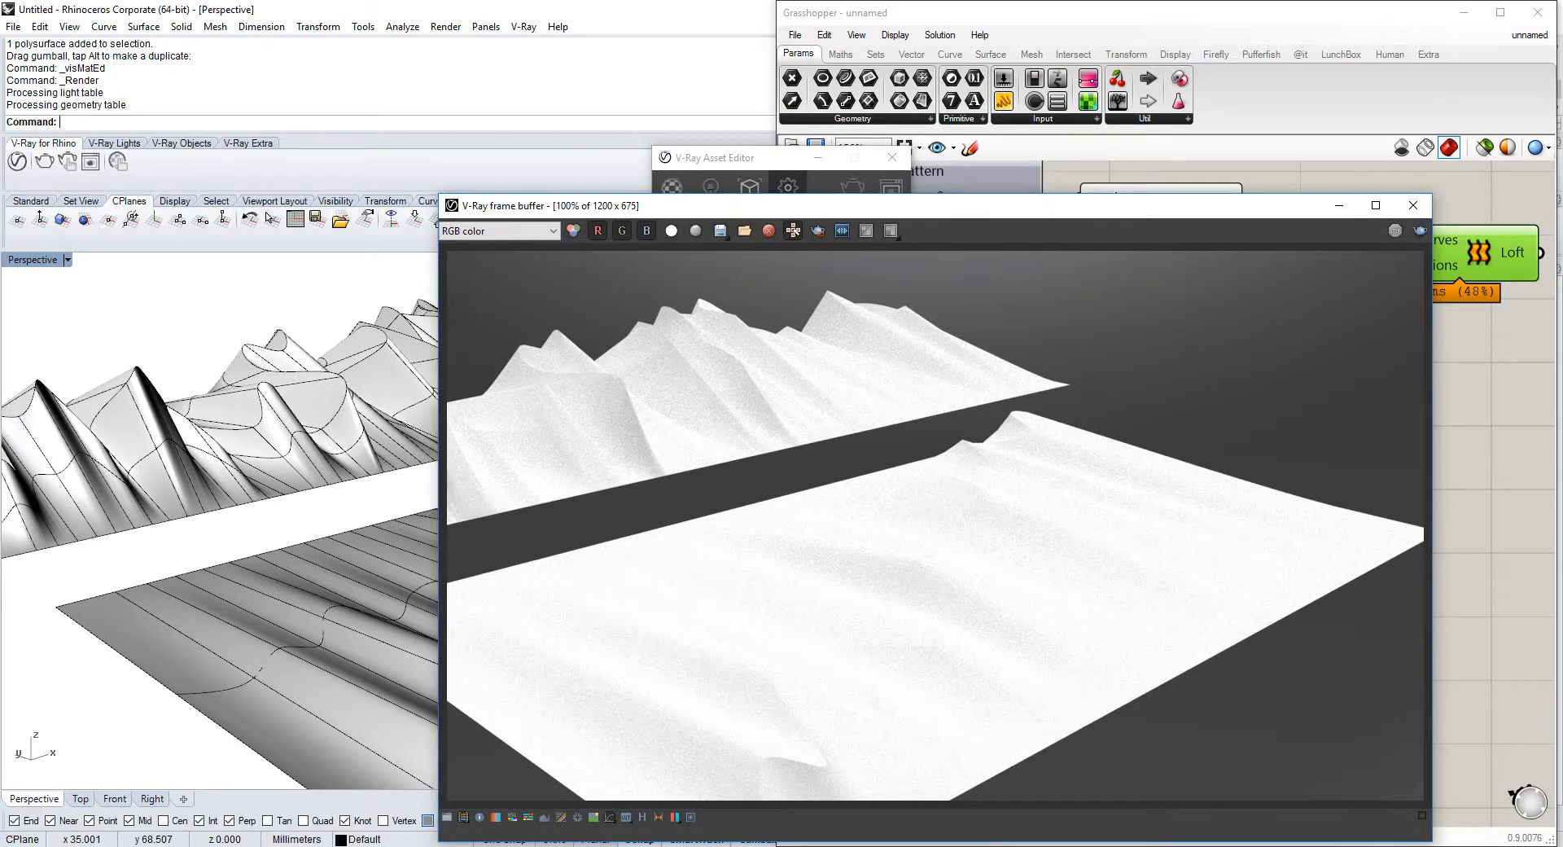
- Switch to the Photos app and examine the wavy wall up close in the hotel room rendering 181222_02.png
{"action": "mouse_move", "coordinate": [899, 844]}
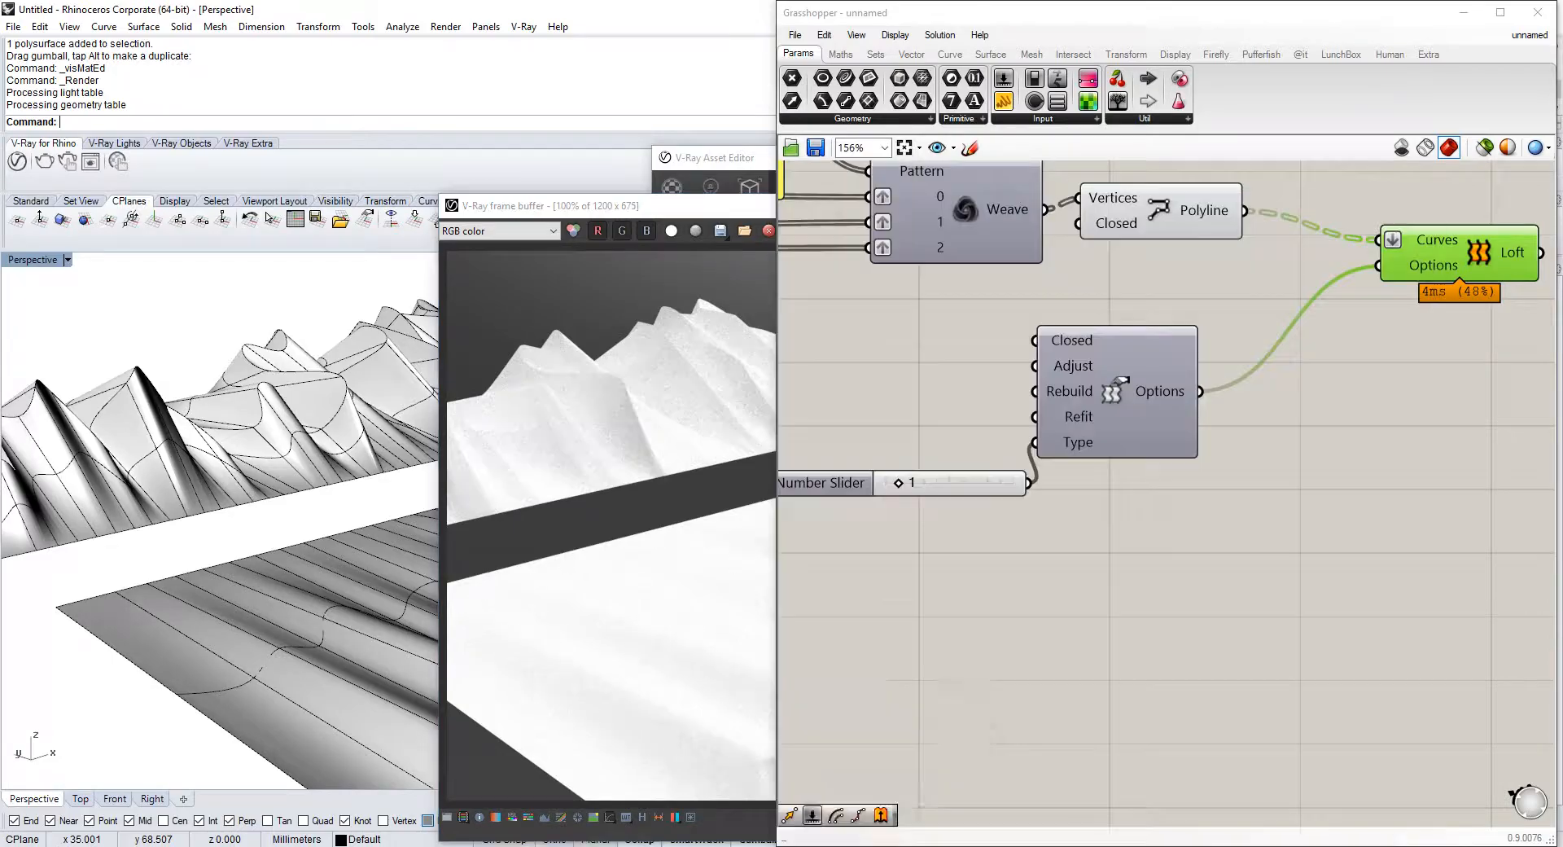
{"action": "left_click", "coordinate": [899, 794]}
{"action": "scroll", "coordinate": [687, 489], "scroll_direction": "up", "scroll_amount": 3}
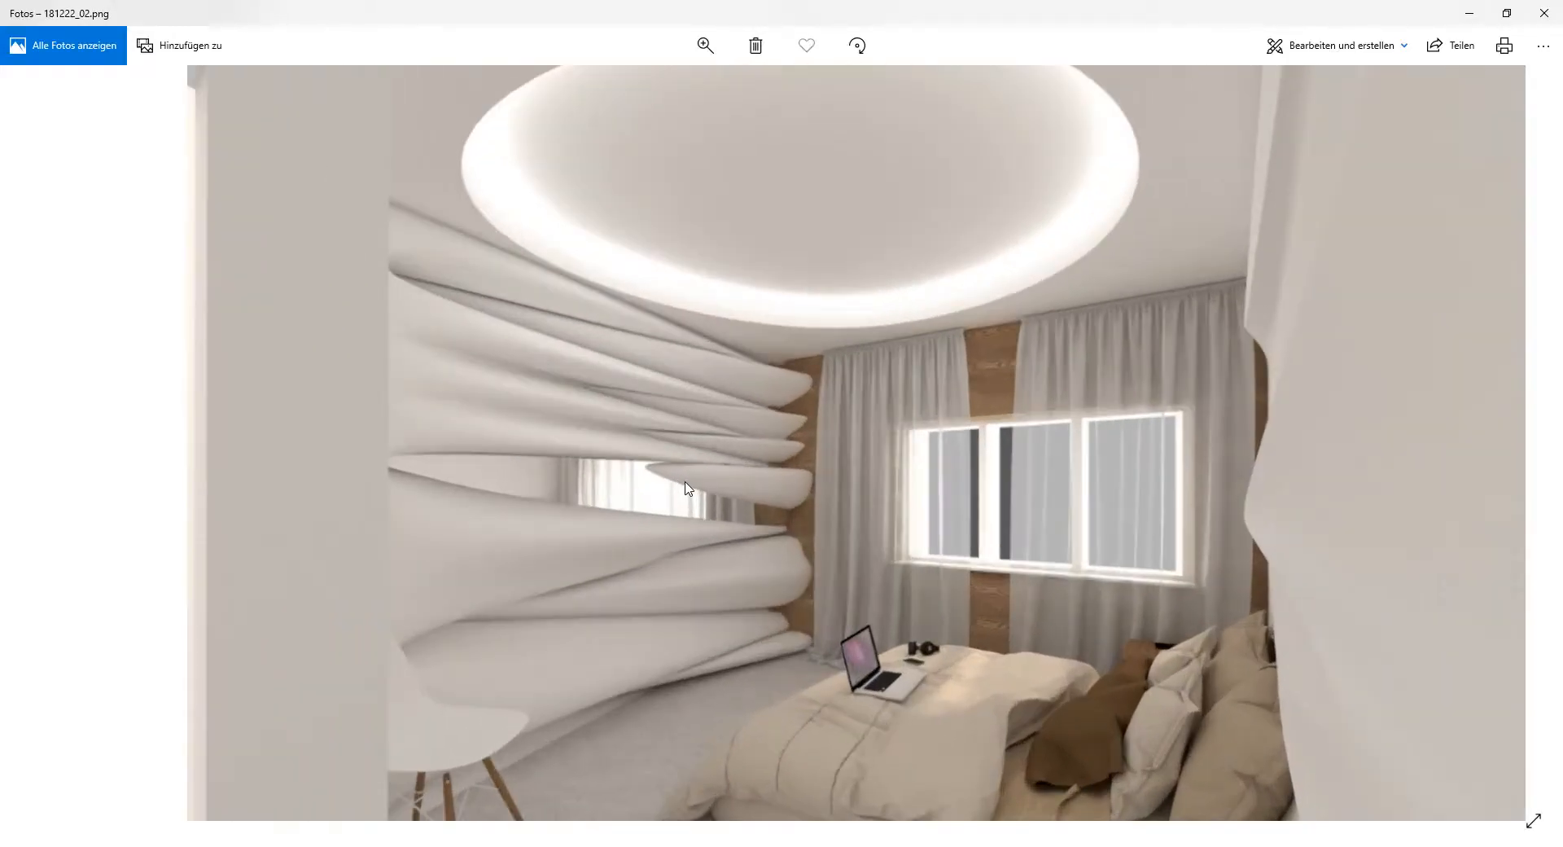
{"action": "scroll", "coordinate": [851, 554], "scroll_direction": "up", "scroll_amount": 2}
{"action": "scroll", "coordinate": [837, 493], "scroll_direction": "down", "scroll_amount": 2}
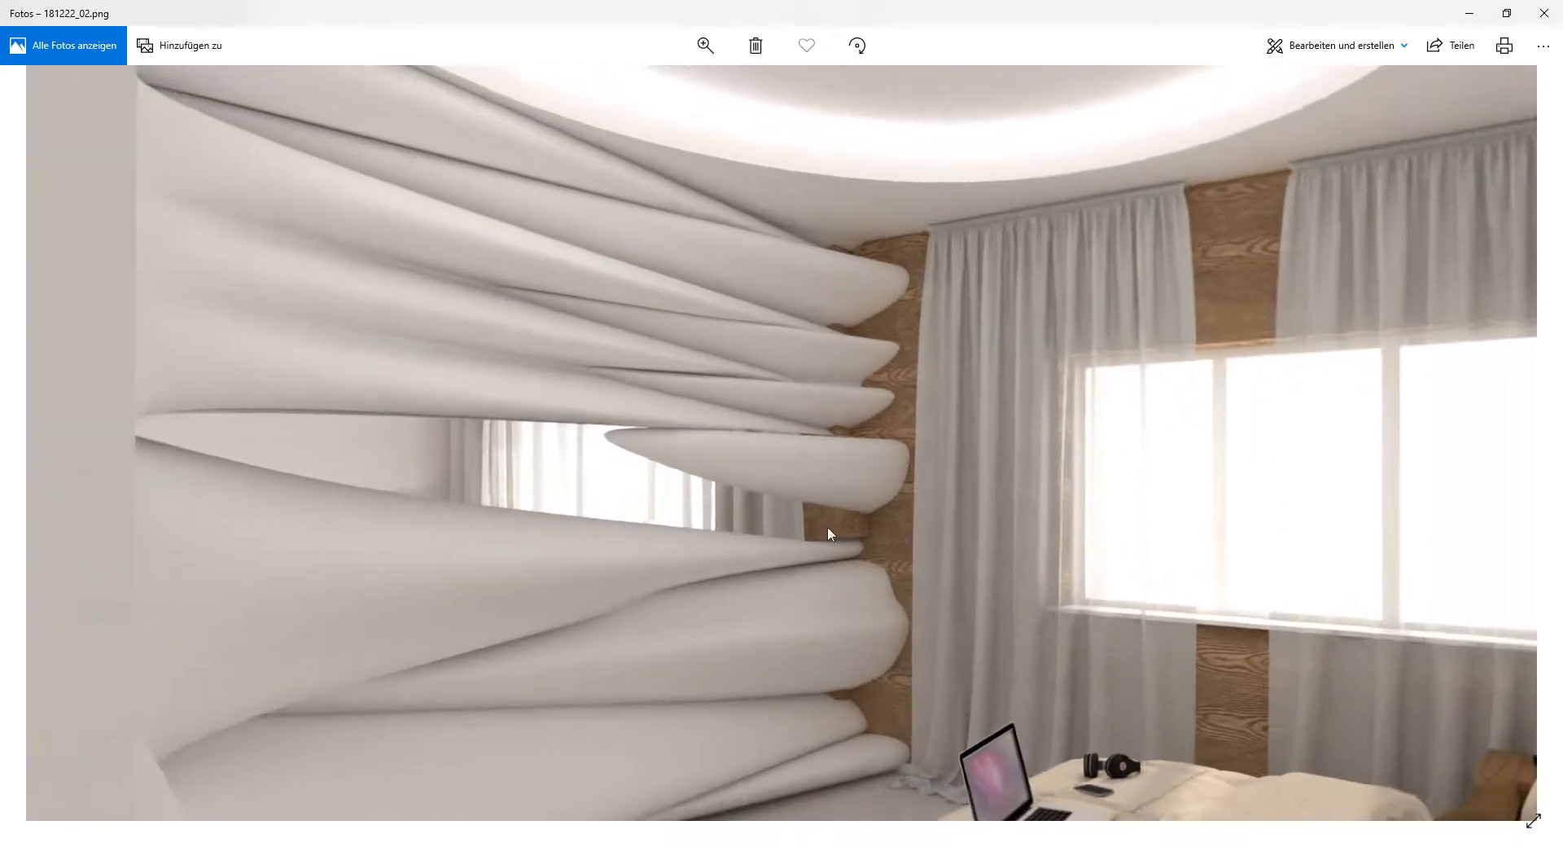
{"action": "scroll", "coordinate": [831, 487], "scroll_direction": "up", "scroll_amount": 3}
{"action": "scroll", "coordinate": [788, 448], "scroll_direction": "down", "scroll_amount": 2}
{"action": "scroll", "coordinate": [896, 652], "scroll_direction": "up", "scroll_amount": 2}
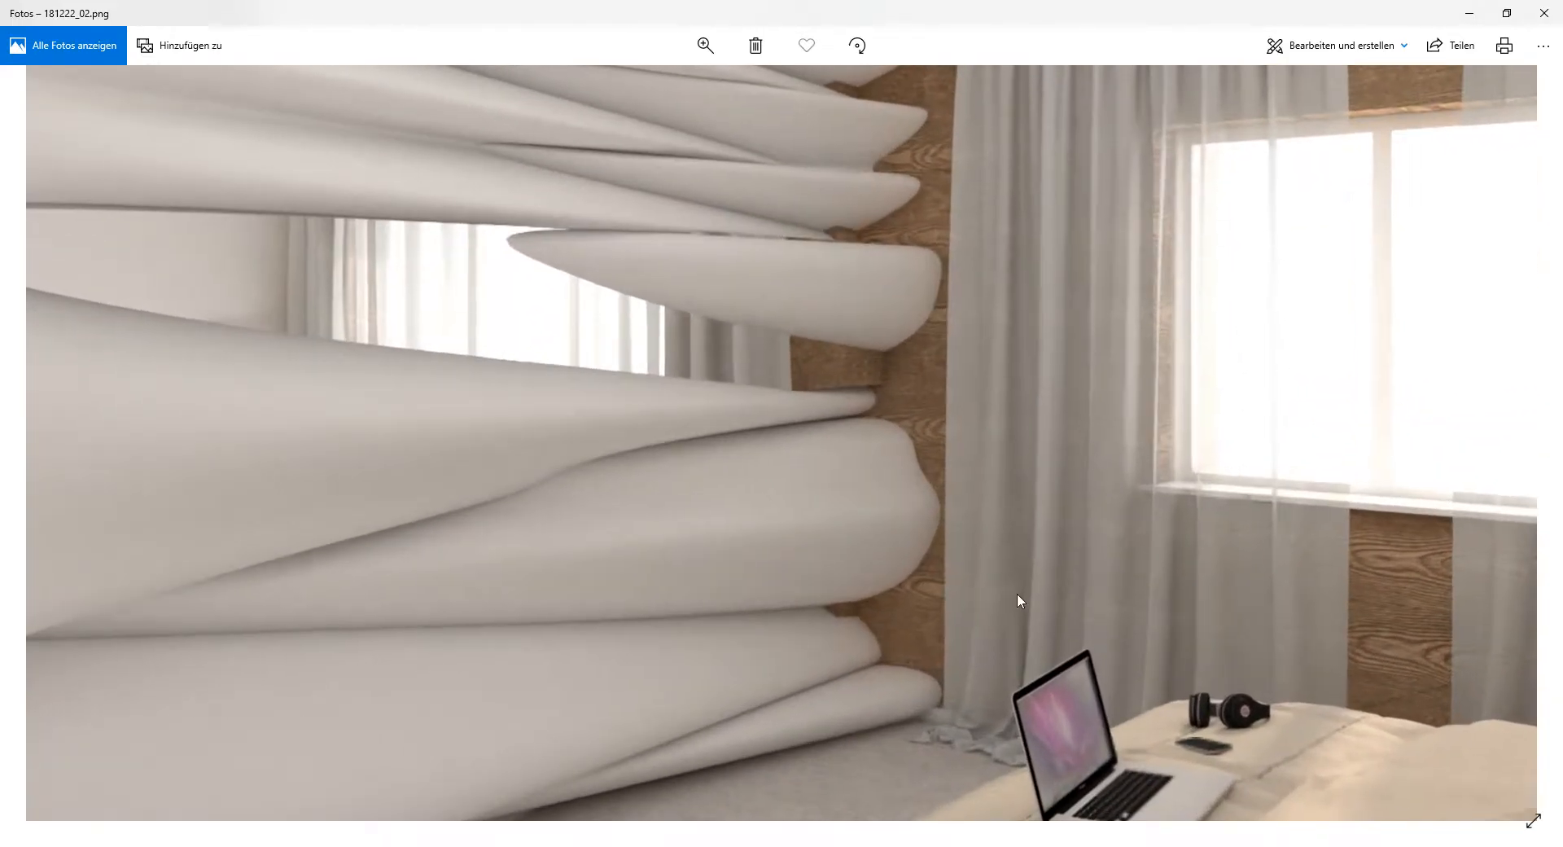
{"action": "scroll", "coordinate": [1065, 443], "scroll_direction": "down", "scroll_amount": 2}
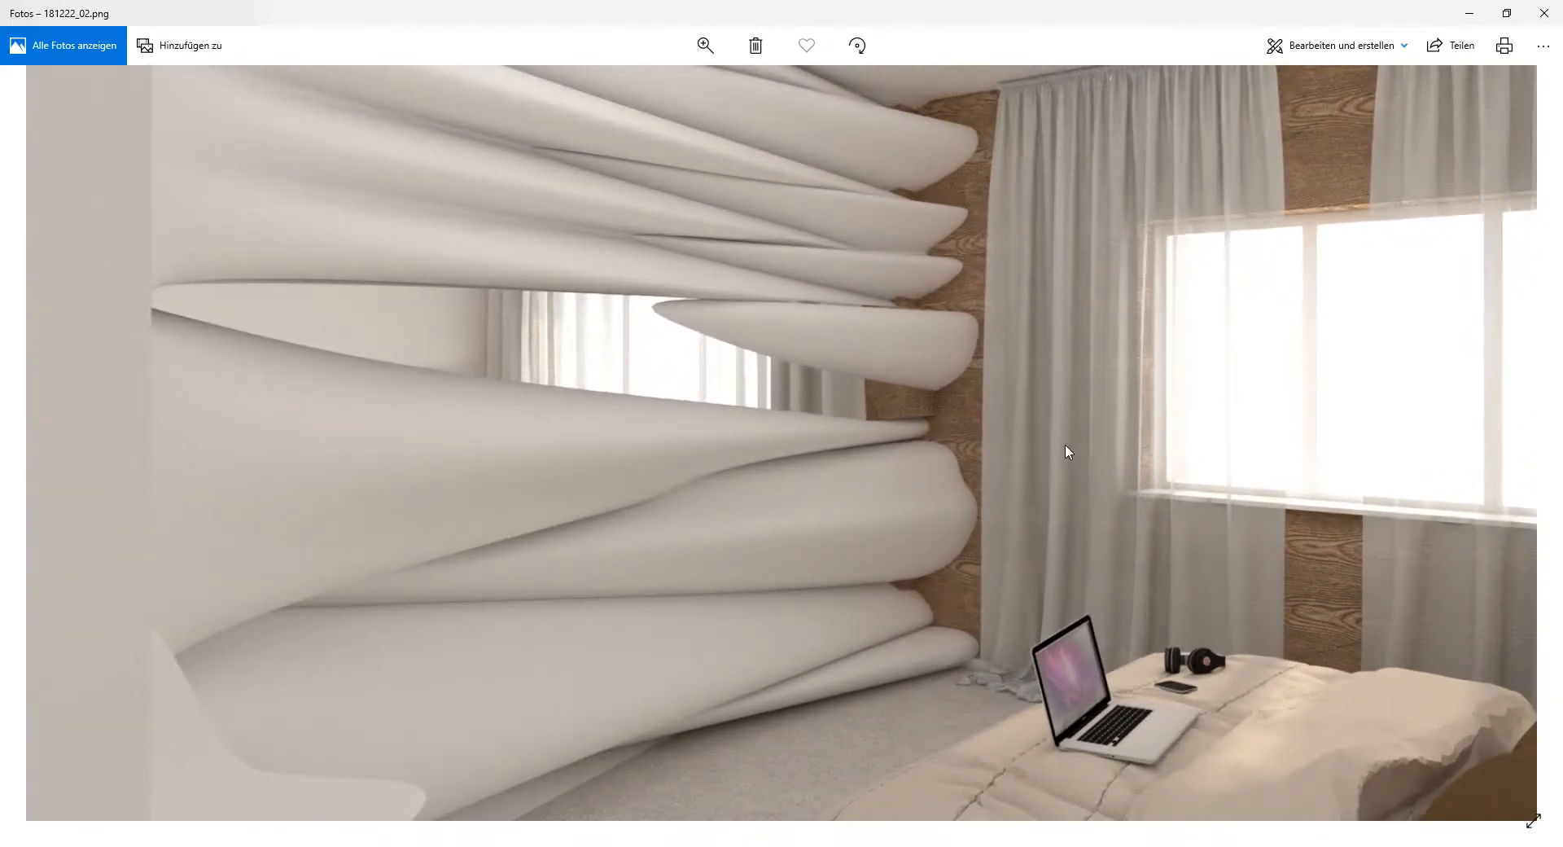